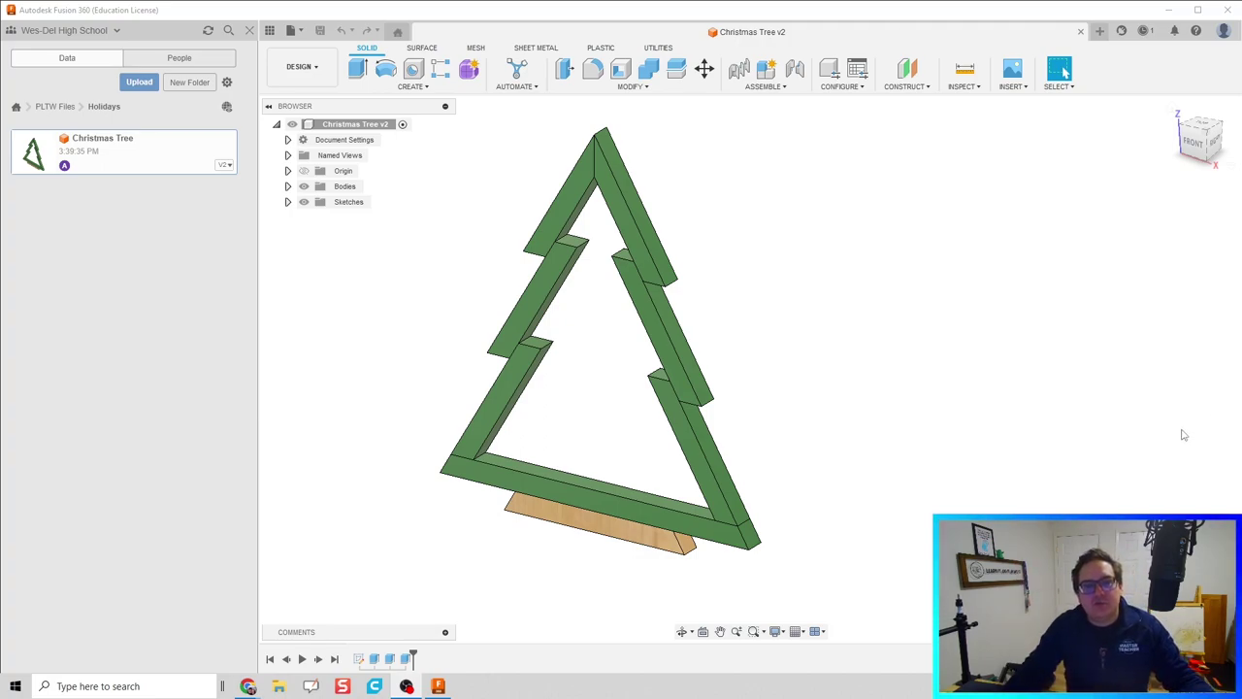
# Open a new Untitled design, then return to the Christmas Tree v2 model
pyautogui.moveTo(734, 234)
pyautogui.mouseDown(button='middle')
pyautogui.moveTo(740, 224)
pyautogui.moveTo(753, 234)
pyautogui.mouseUp(button='middle')
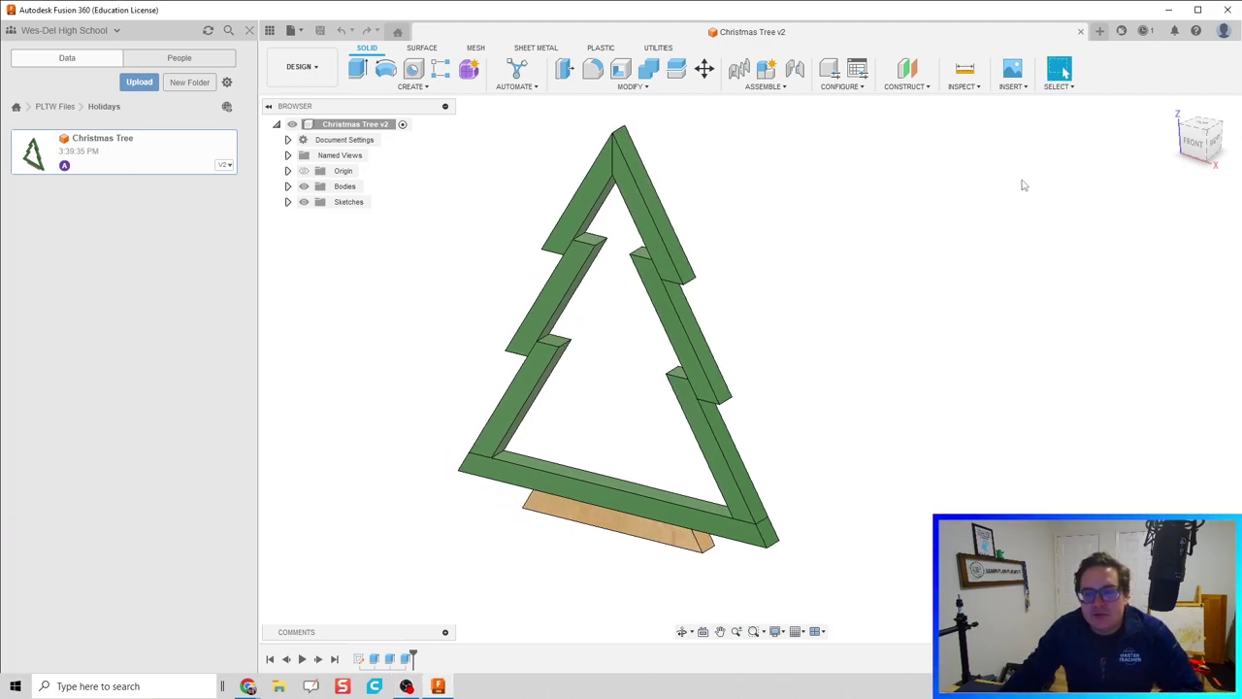
pyautogui.click(1101, 30)
pyautogui.click(599, 34)
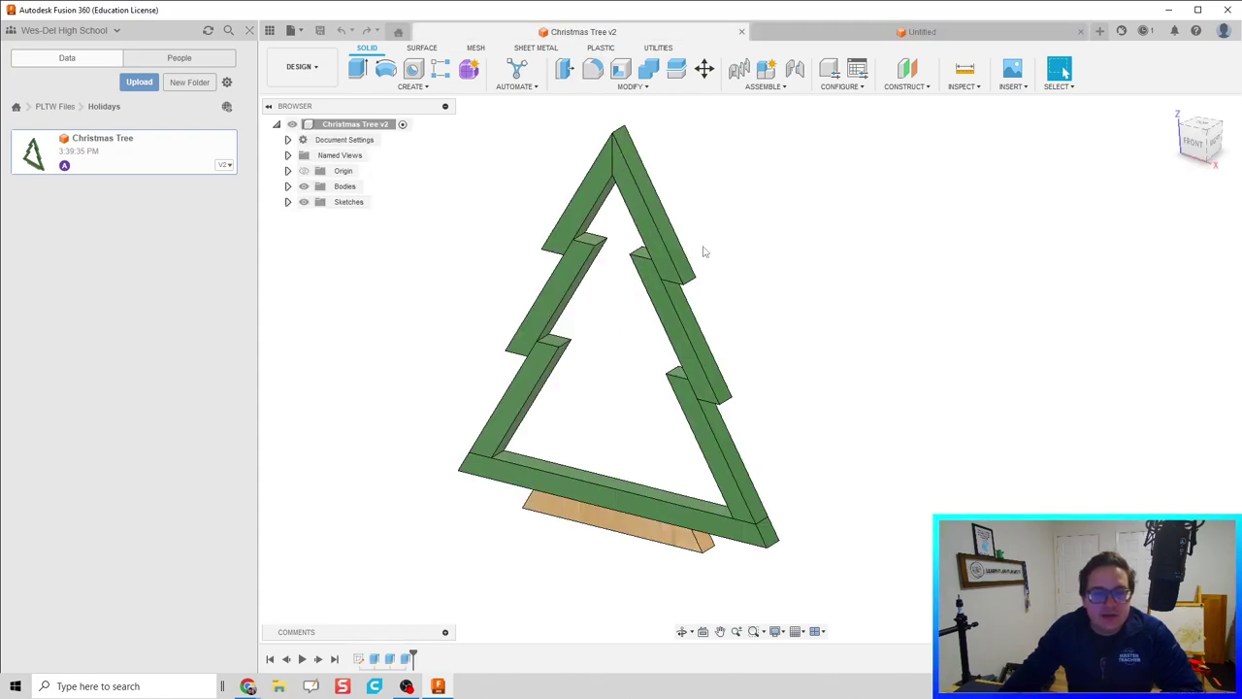
# In the Untitled design, start a new sketch on the front plane
pyautogui.click(921, 32)
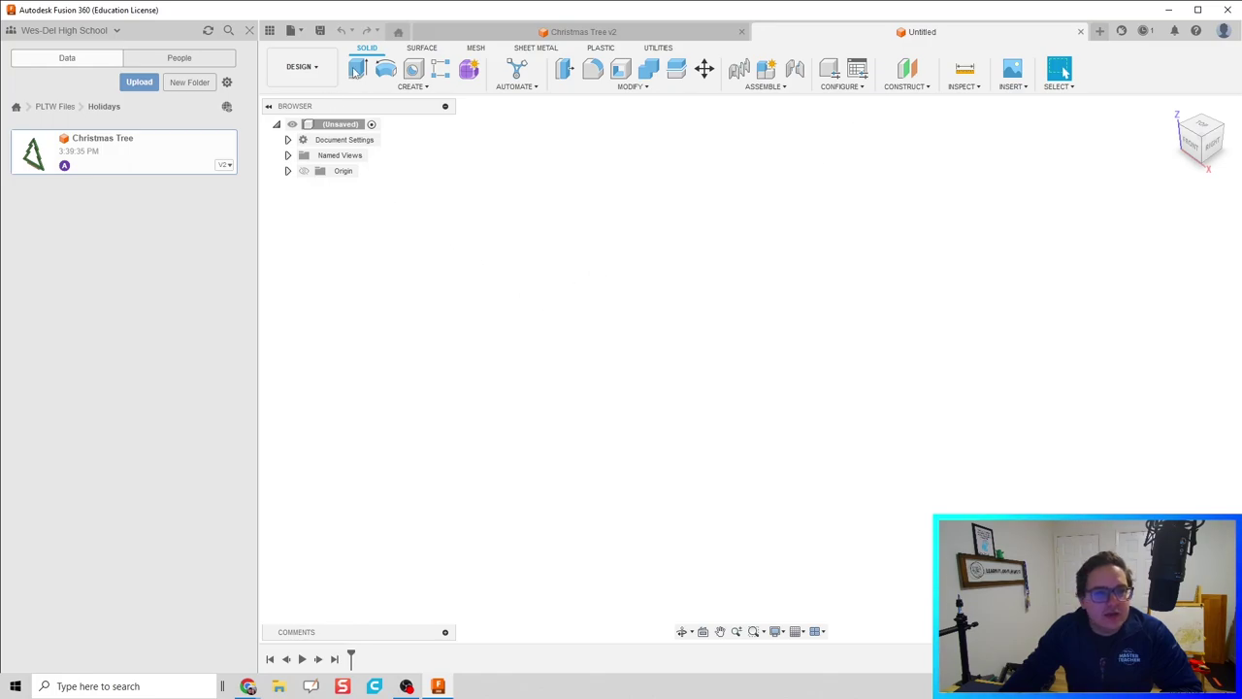
pyautogui.click(412, 86)
pyautogui.click(250, 30)
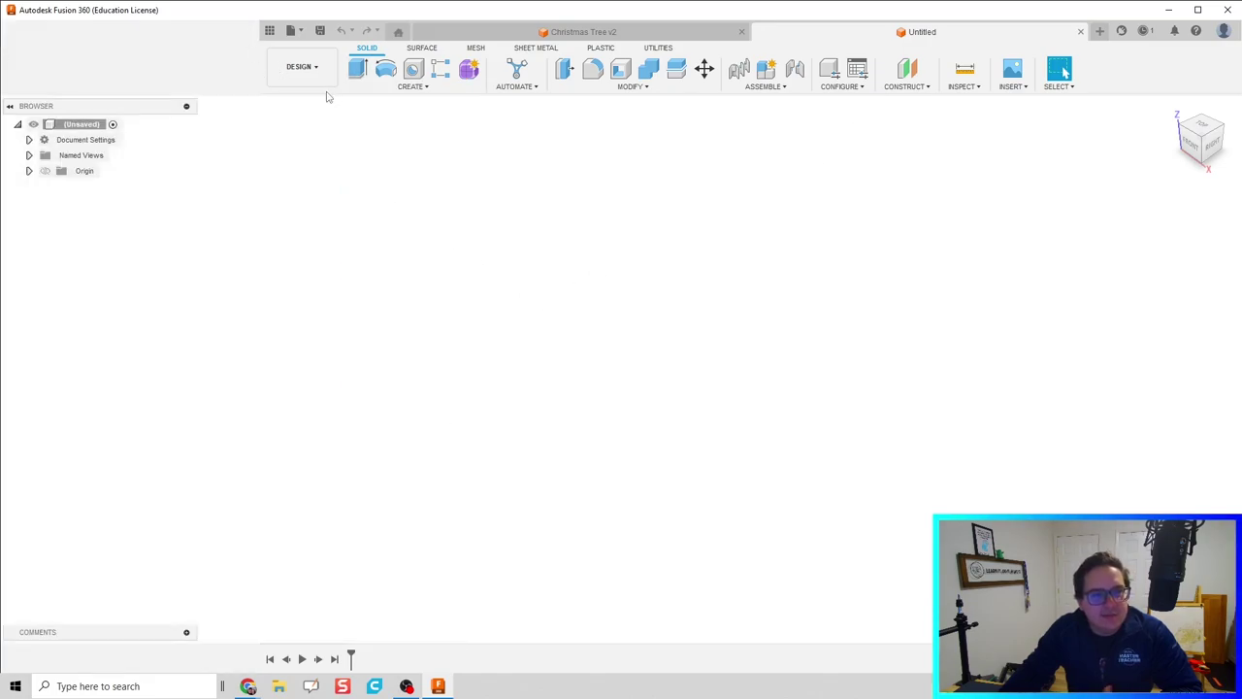
pyautogui.click(153, 87)
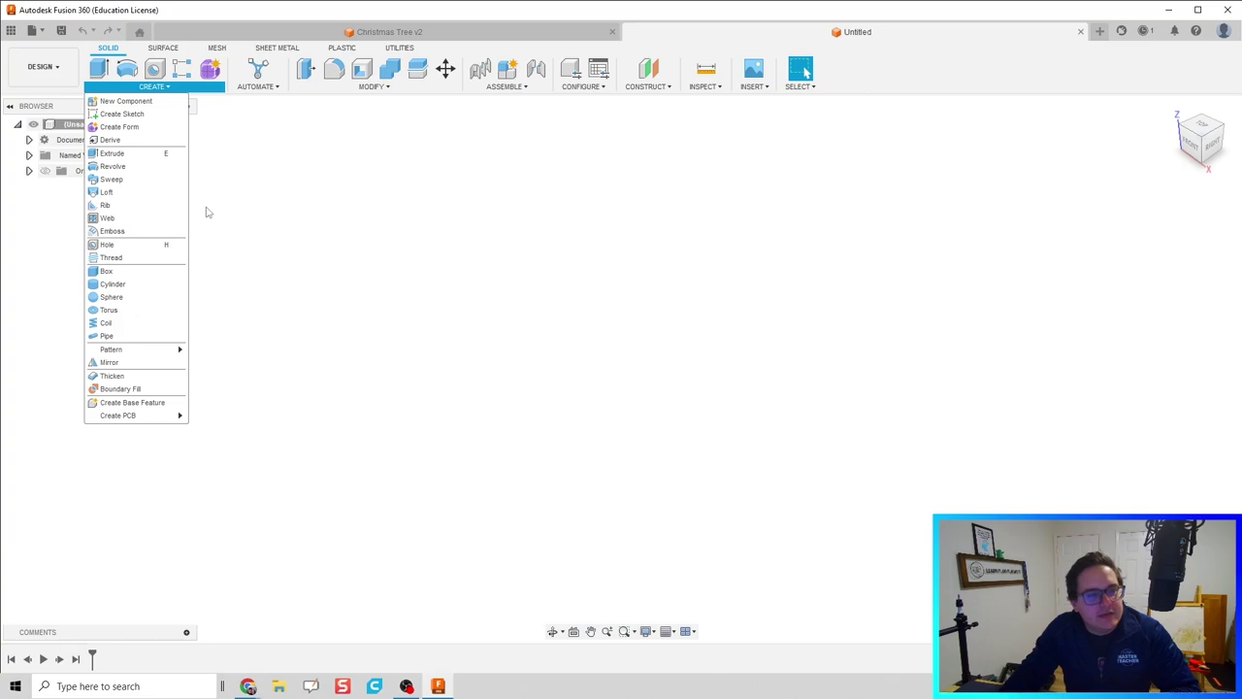
pyautogui.click(160, 115)
pyautogui.click(643, 390)
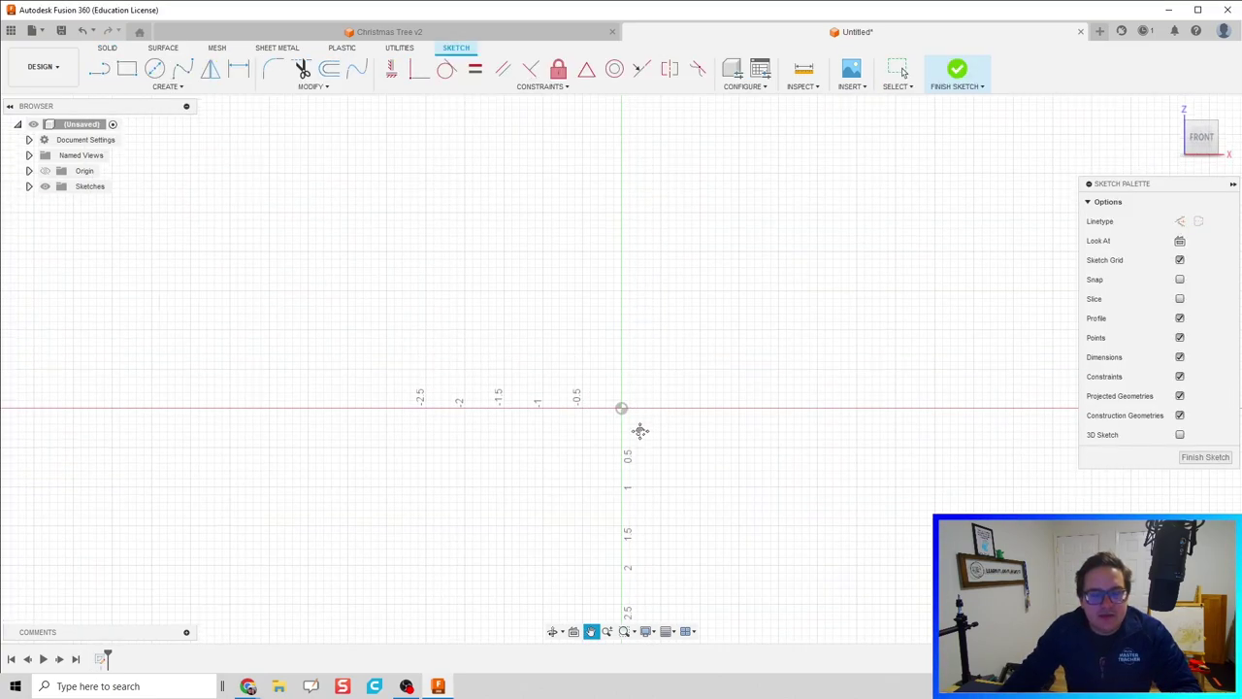
# Draw a vertical line about 3.2 in long rising from the sketch origin
pyautogui.scroll(4, 617, 412)
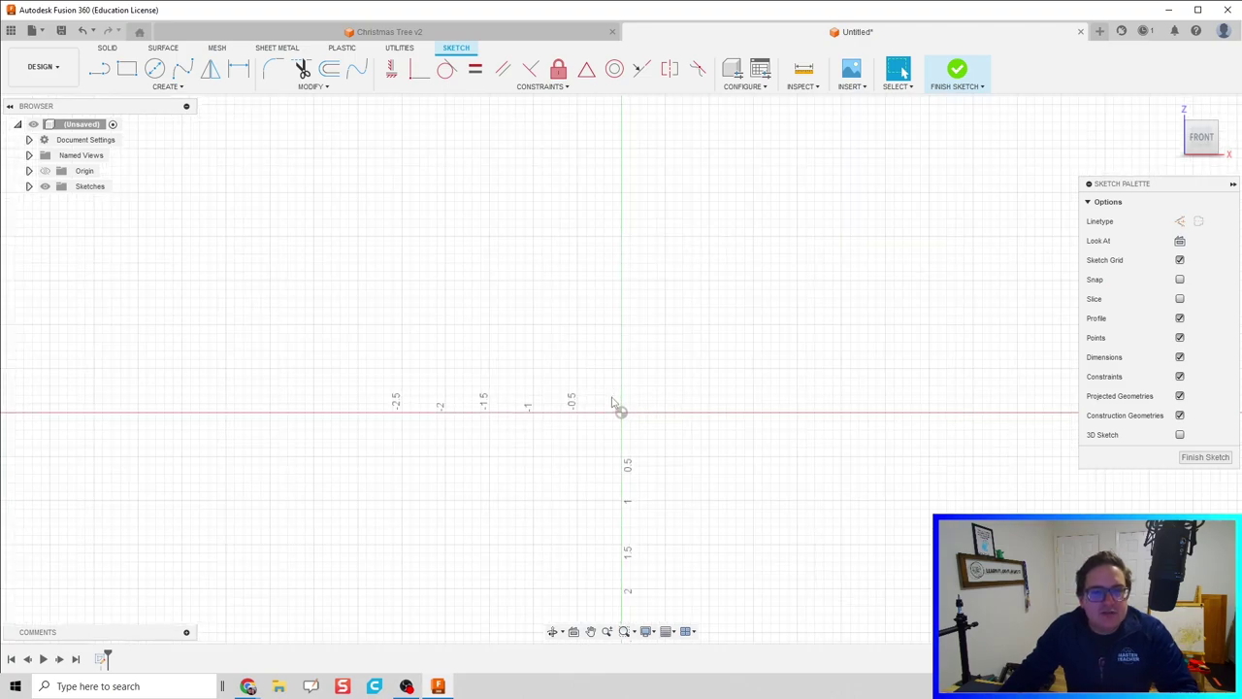
pyautogui.click(167, 87)
pyautogui.click(107, 100)
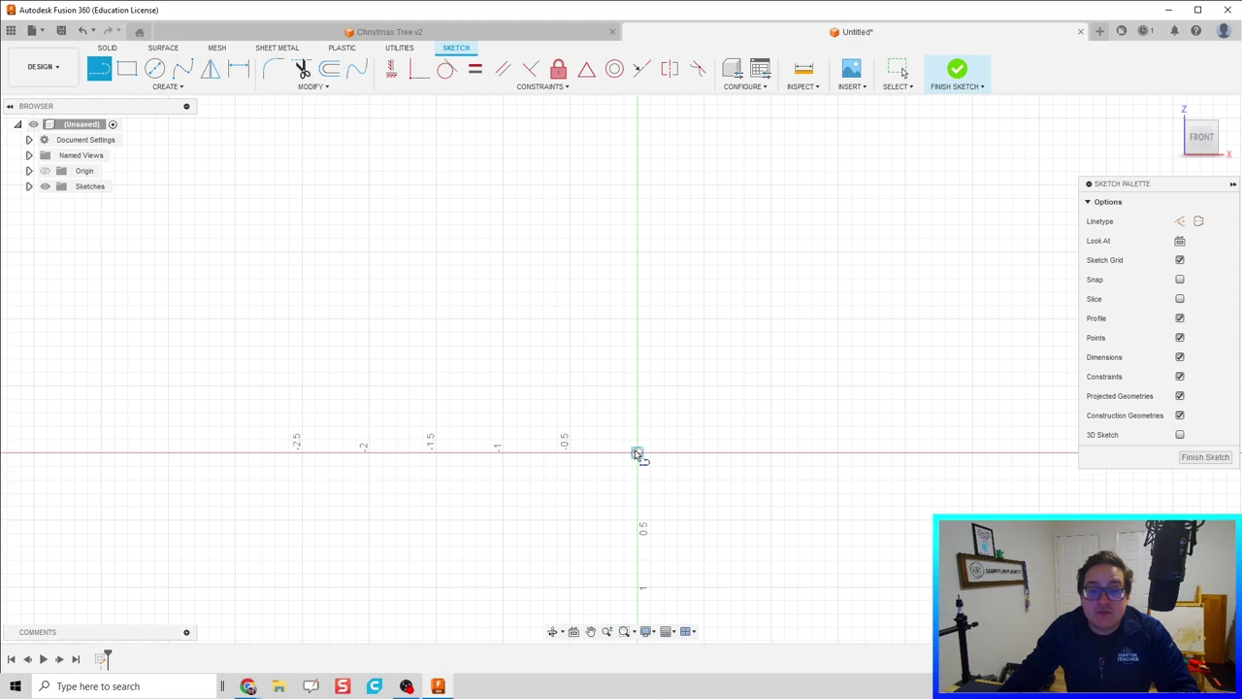
pyautogui.click(637, 452)
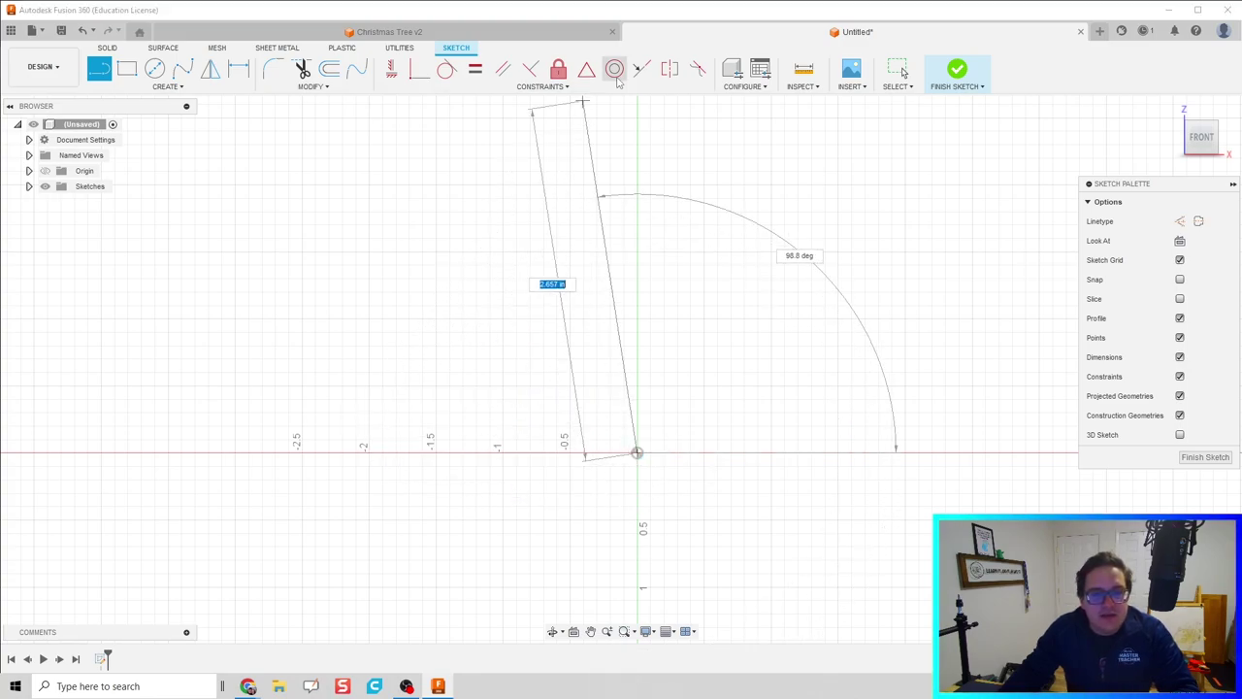
pyautogui.scroll(-3, 643, 151)
pyautogui.moveTo(637, 170); pyautogui.dragTo(615, 289, button='middle')
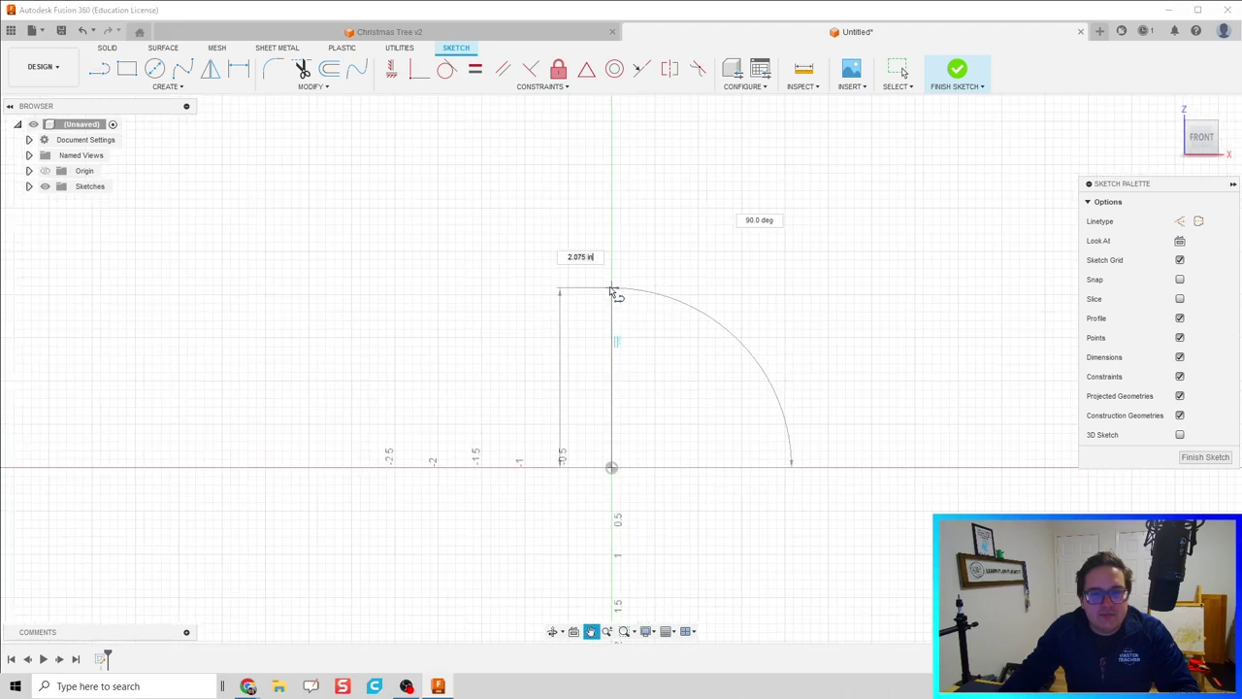
pyautogui.click(612, 148)
pyautogui.press('Escape')
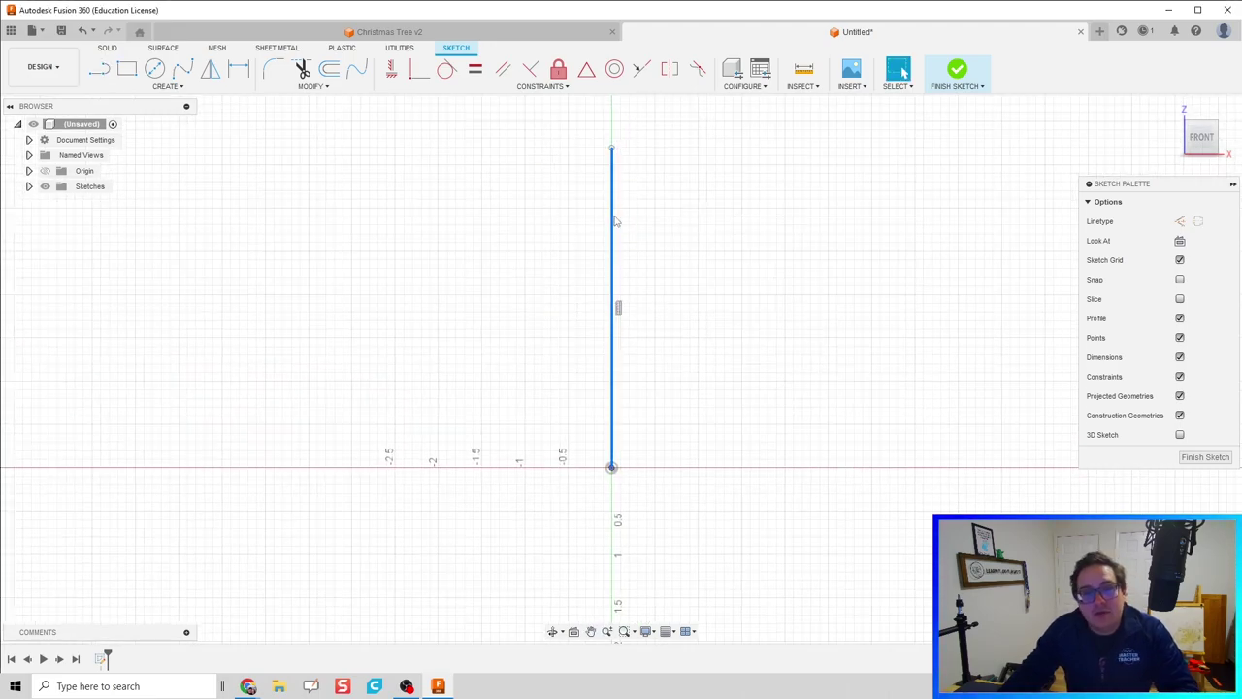
# Convert the vertical line into construction geometry
pyautogui.rightClick(614, 222)
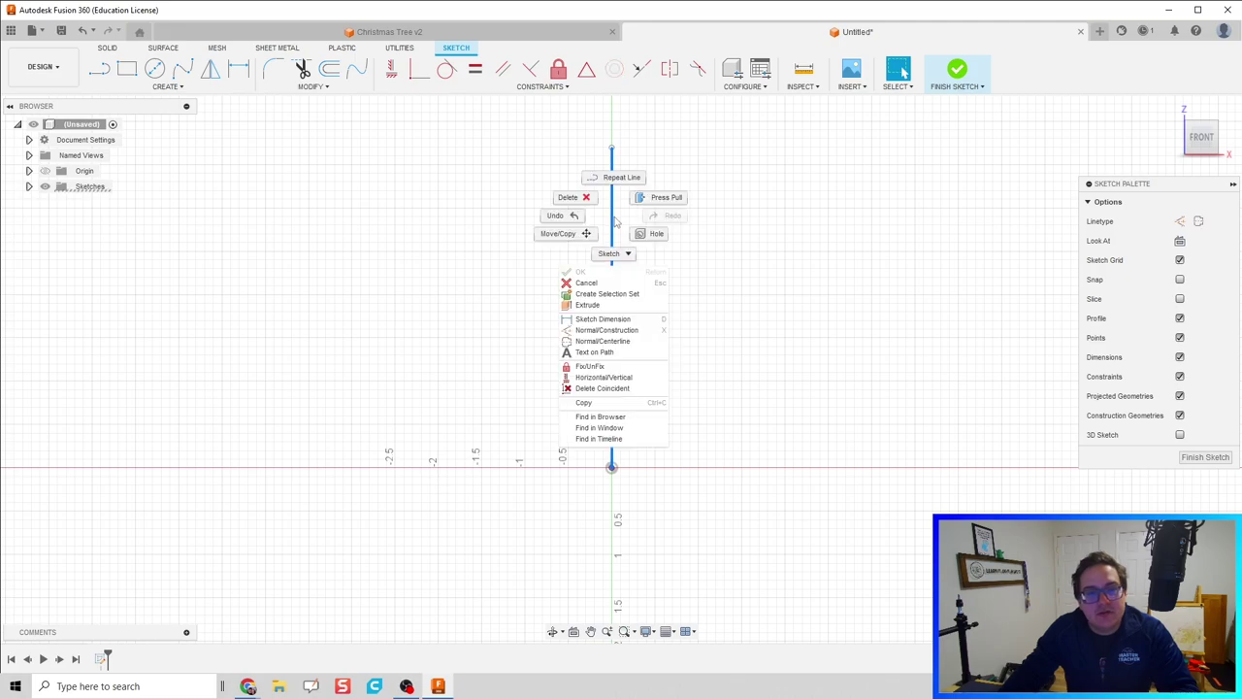
pyautogui.click(621, 331)
pyautogui.scroll(2, 682, 259)
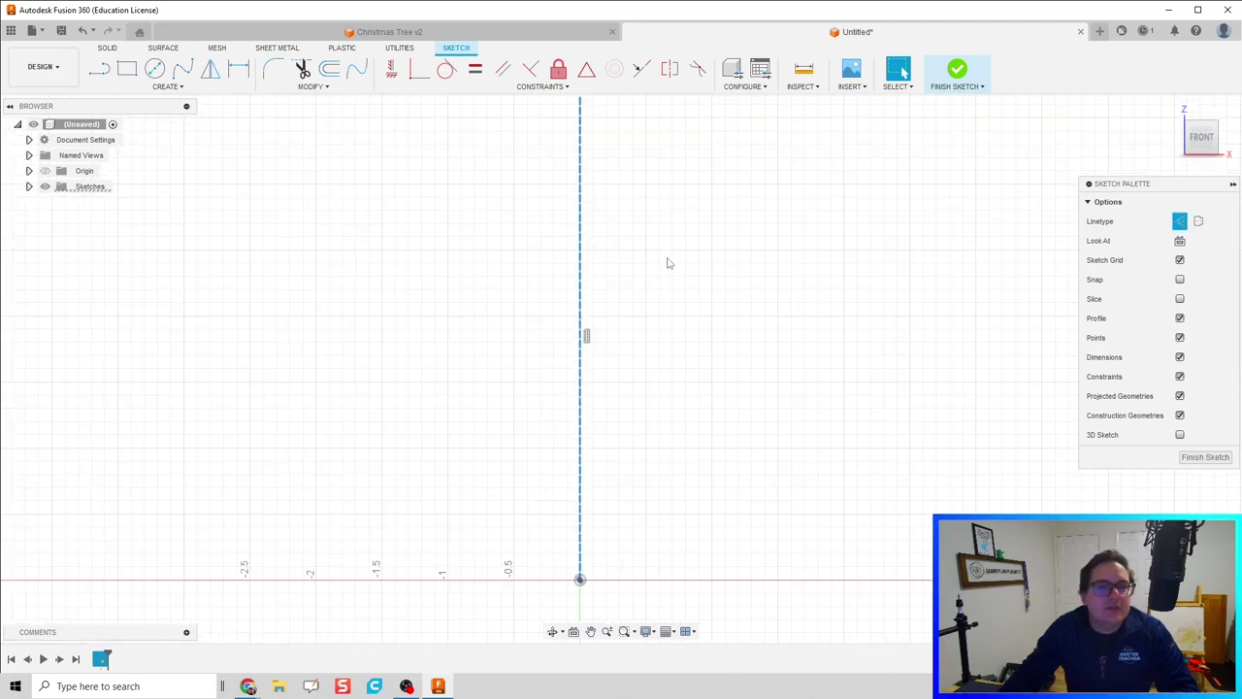
pyautogui.scroll(2, 635, 372)
pyautogui.moveTo(634, 372)
pyautogui.mouseDown(button='middle')
pyautogui.moveTo(657, 322)
pyautogui.moveTo(632, 391)
pyautogui.moveTo(647, 363)
pyautogui.mouseUp(button='middle')
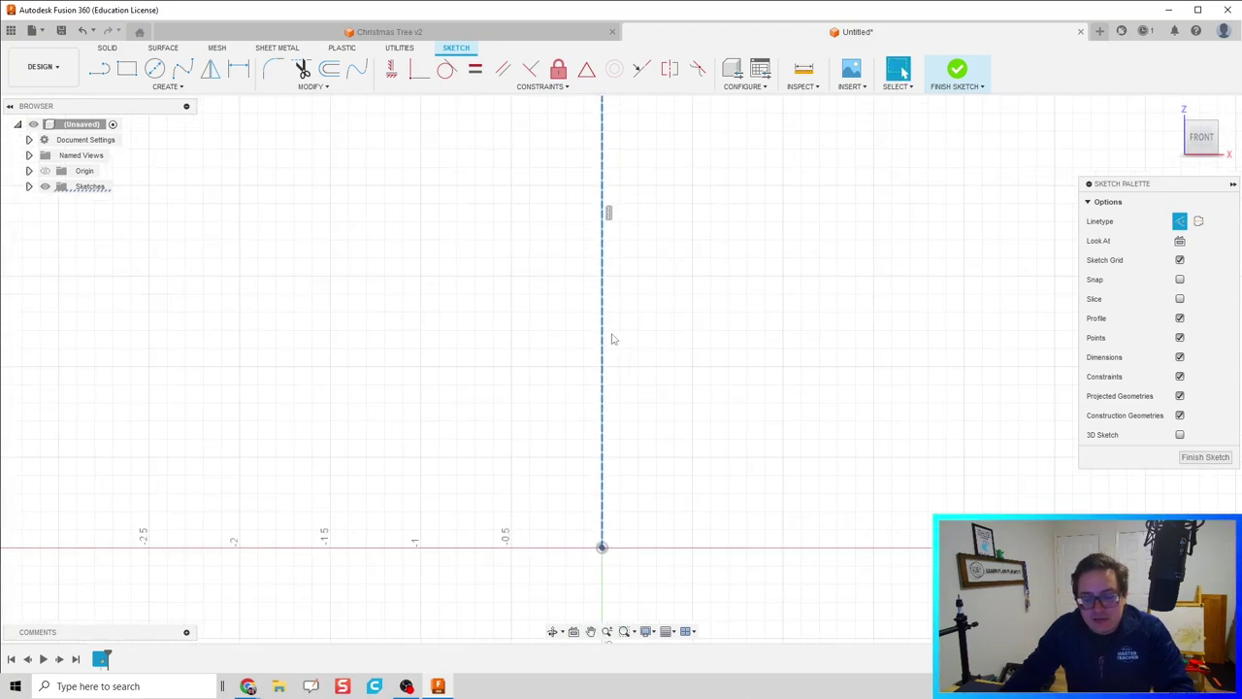
pyautogui.press('l')
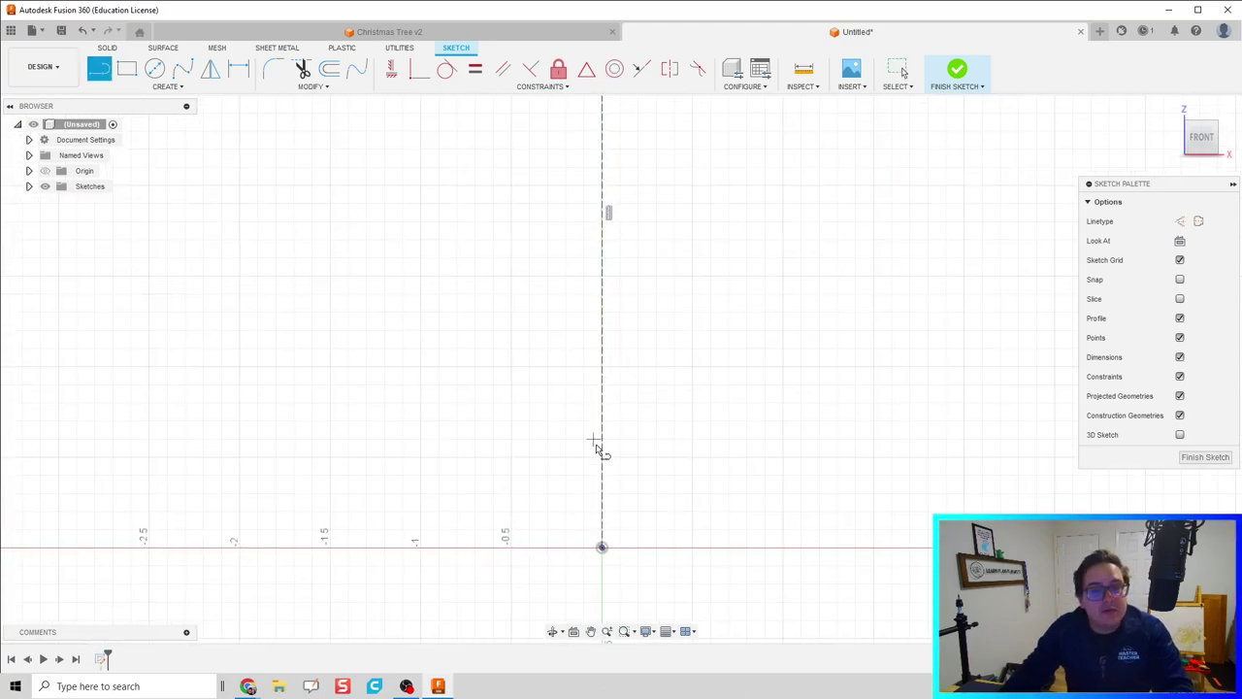
# Draw a 2.50 in horizontal base line from the origin
pyautogui.click(602, 548)
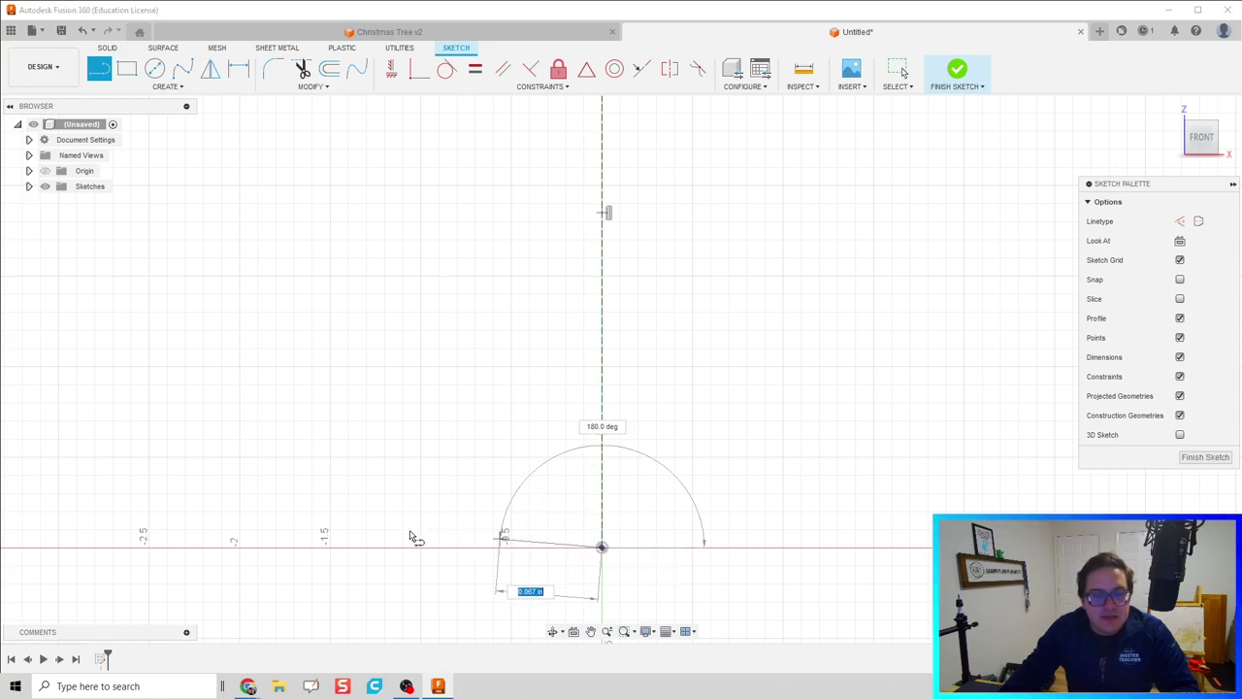
pyautogui.write('2.5')
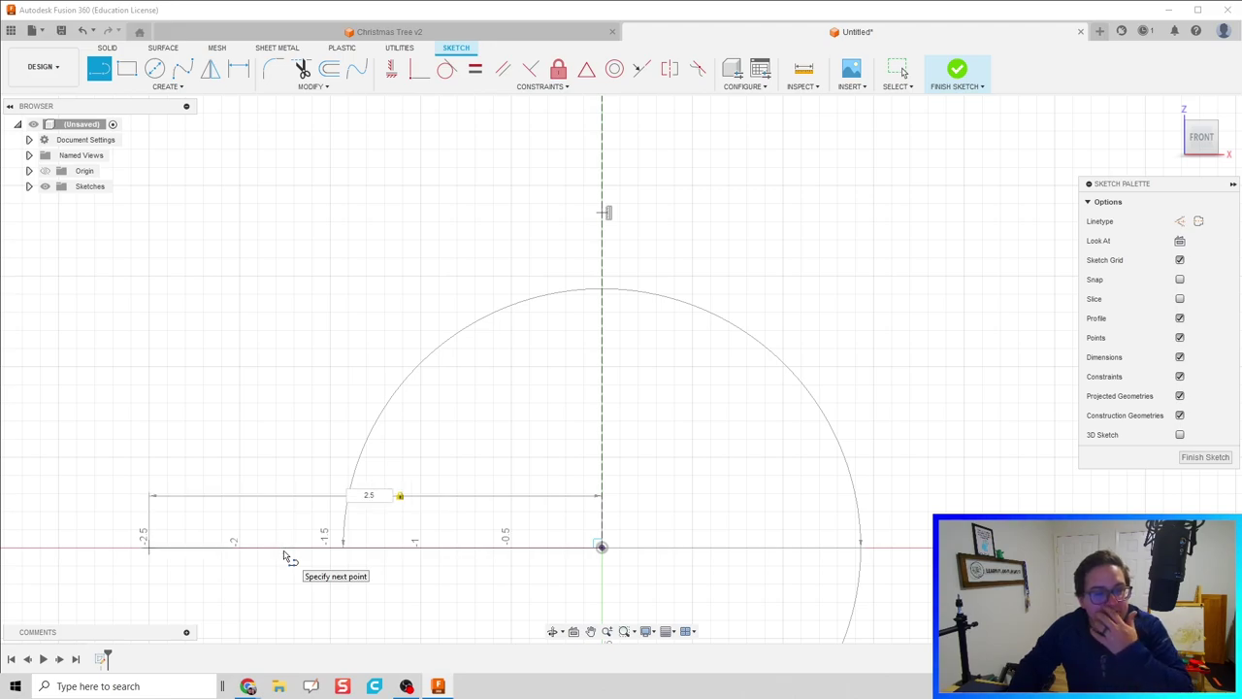
pyautogui.press('Return')
pyautogui.press('Escape')
pyautogui.scroll(-2, 301, 551)
pyautogui.moveTo(316, 547); pyautogui.dragTo(420, 507, button='middle')
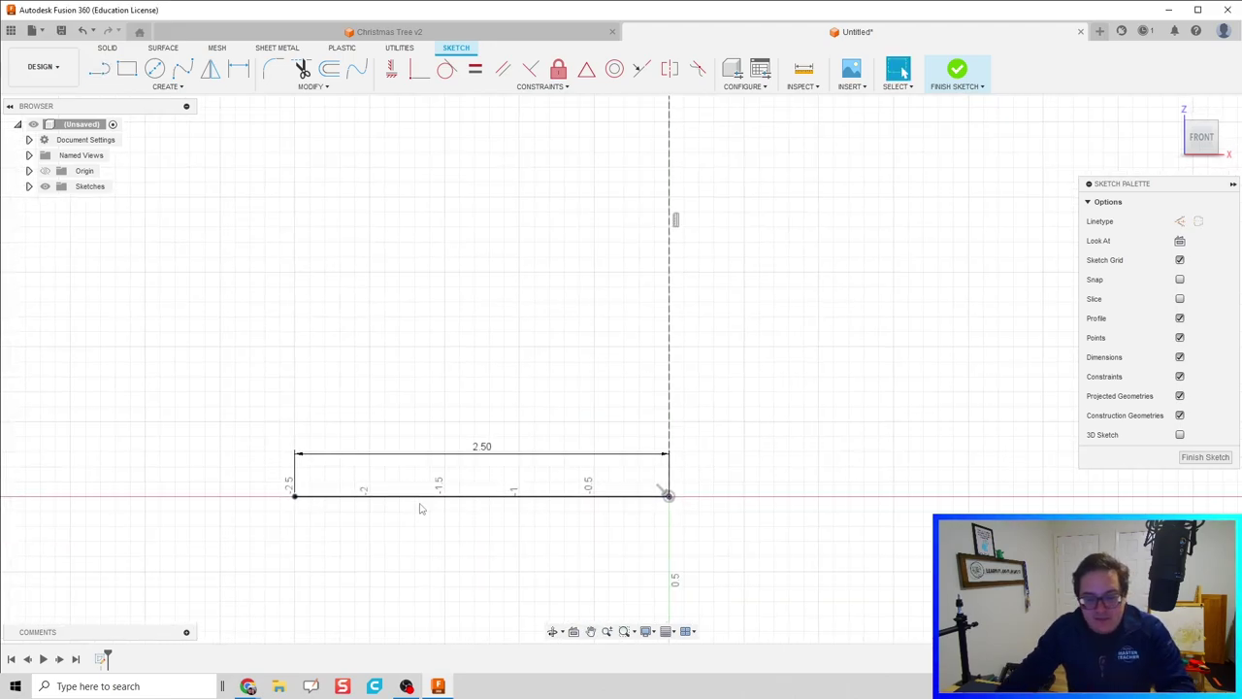
# Draw the slanted left side and a top edge ending at the center line
pyautogui.click(295, 496)
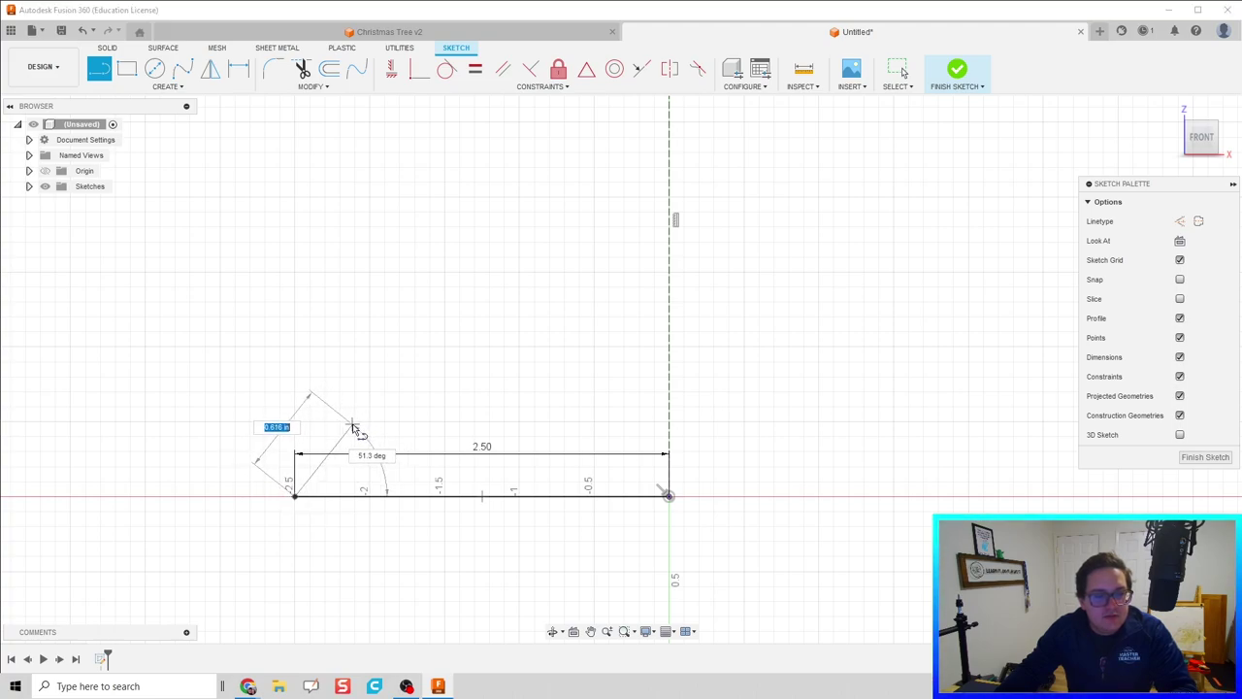
pyautogui.click(354, 423)
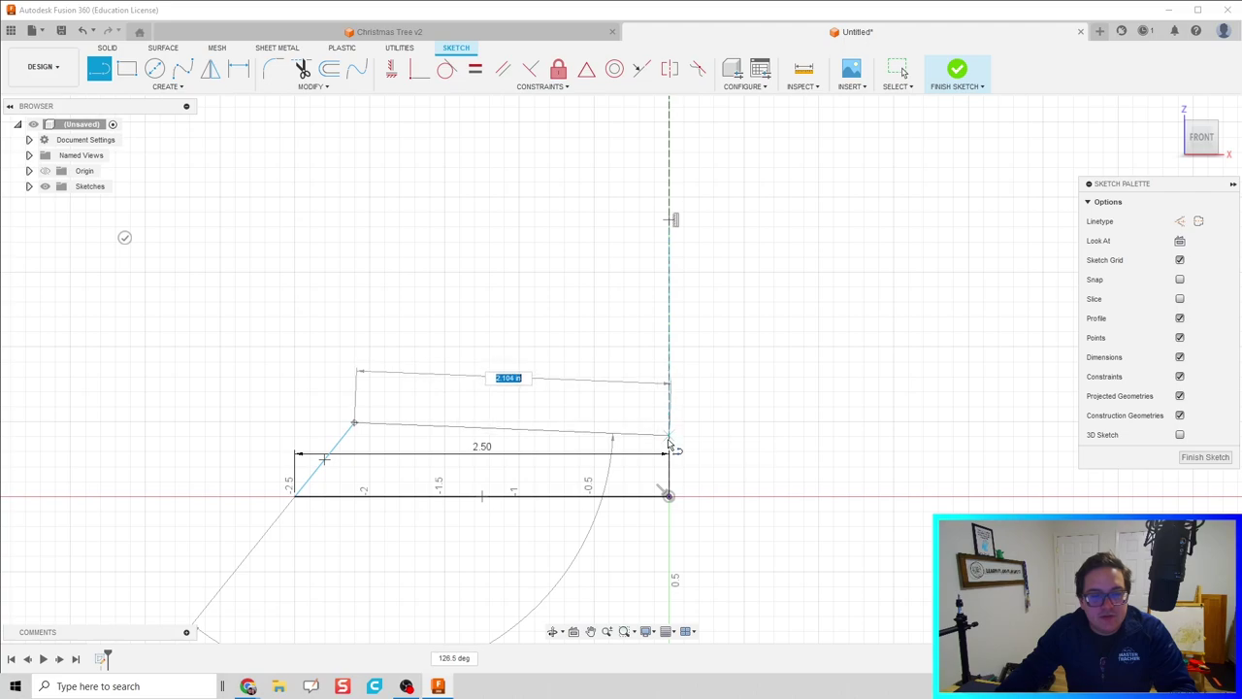
pyautogui.doubleClick(668, 424)
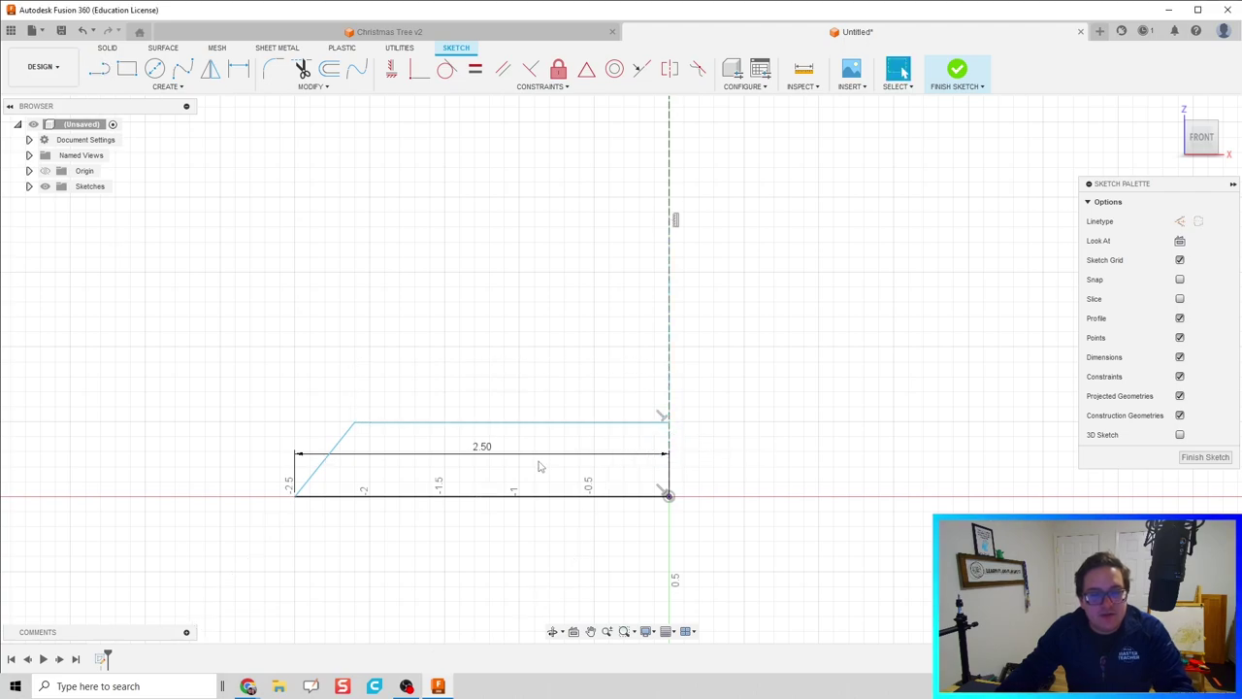
pyautogui.scroll(4, 539, 467)
# Dimension the bottom tier's height between top and bottom lines as 0.75
pyautogui.press('d')
pyautogui.click(511, 389)
pyautogui.click(512, 528)
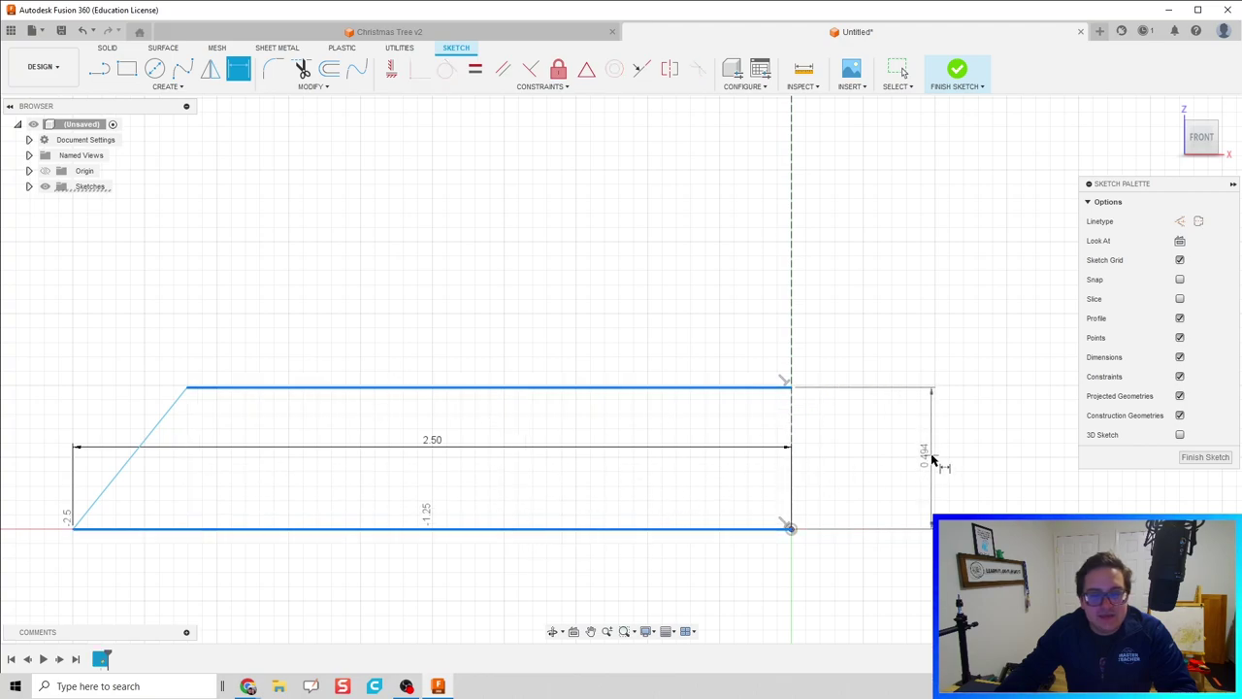
pyautogui.click(907, 458)
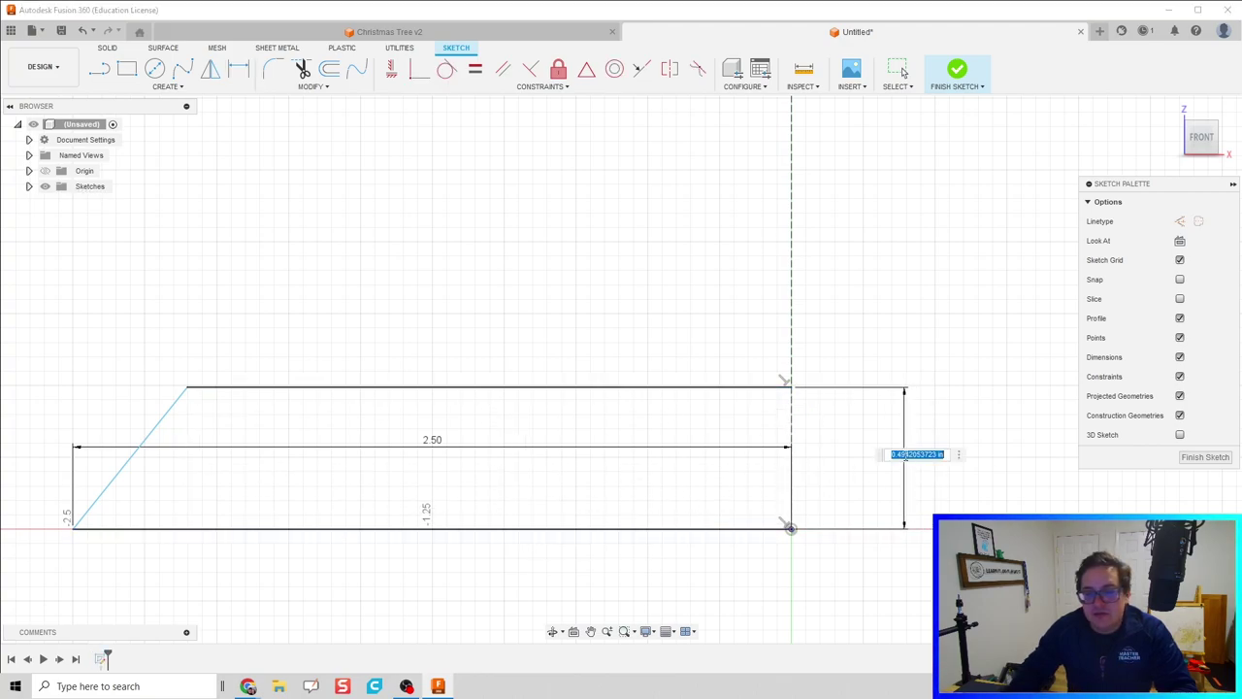
pyautogui.press('Return')
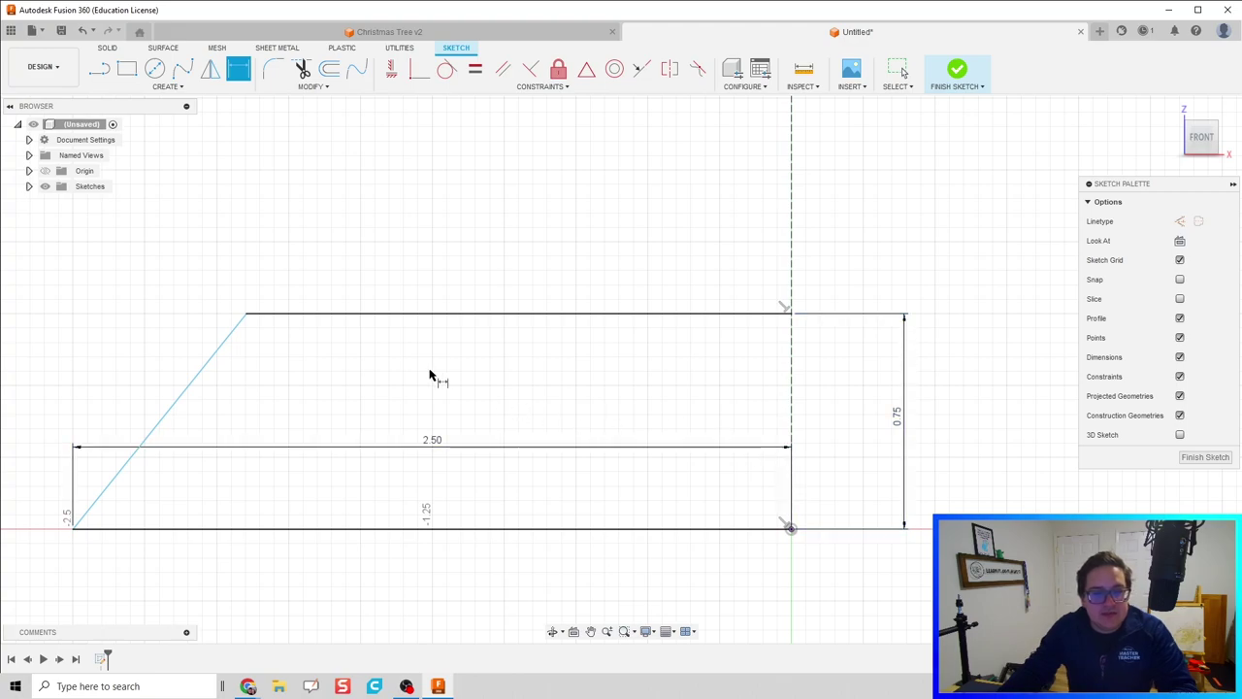
# Set the slanted side to 60° from the base and frame the sketch
pyautogui.scroll(-2, 428, 373)
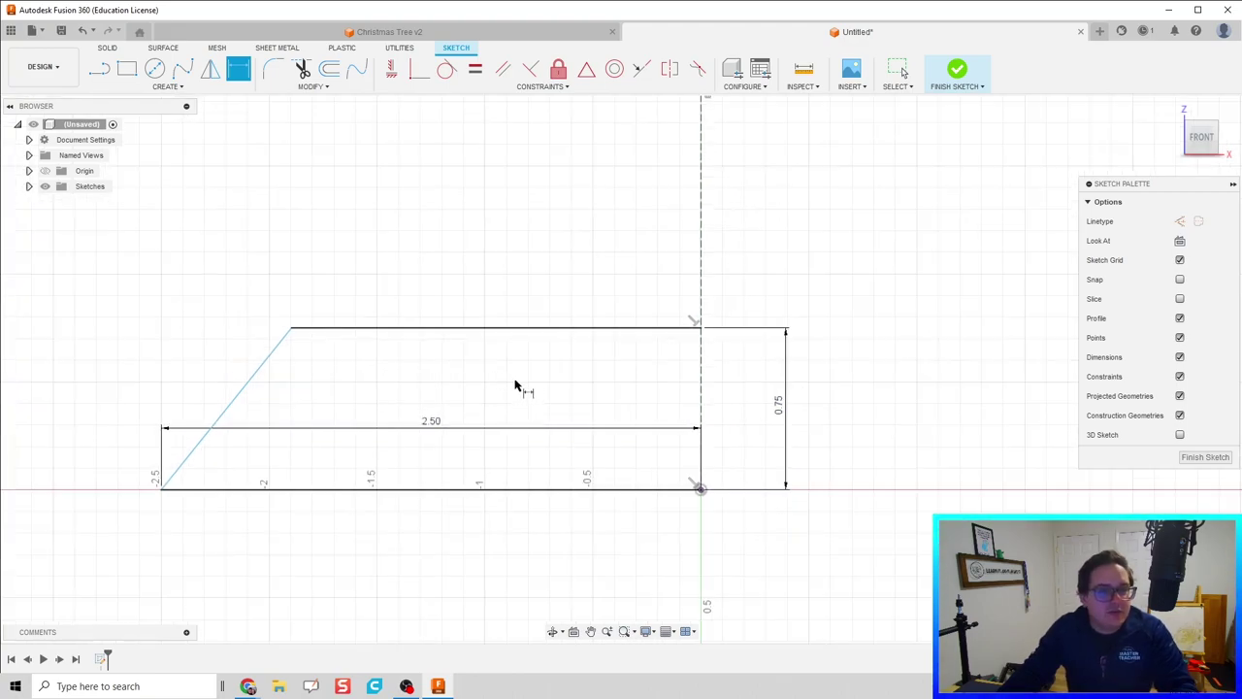
pyautogui.scroll(-2, 442, 407)
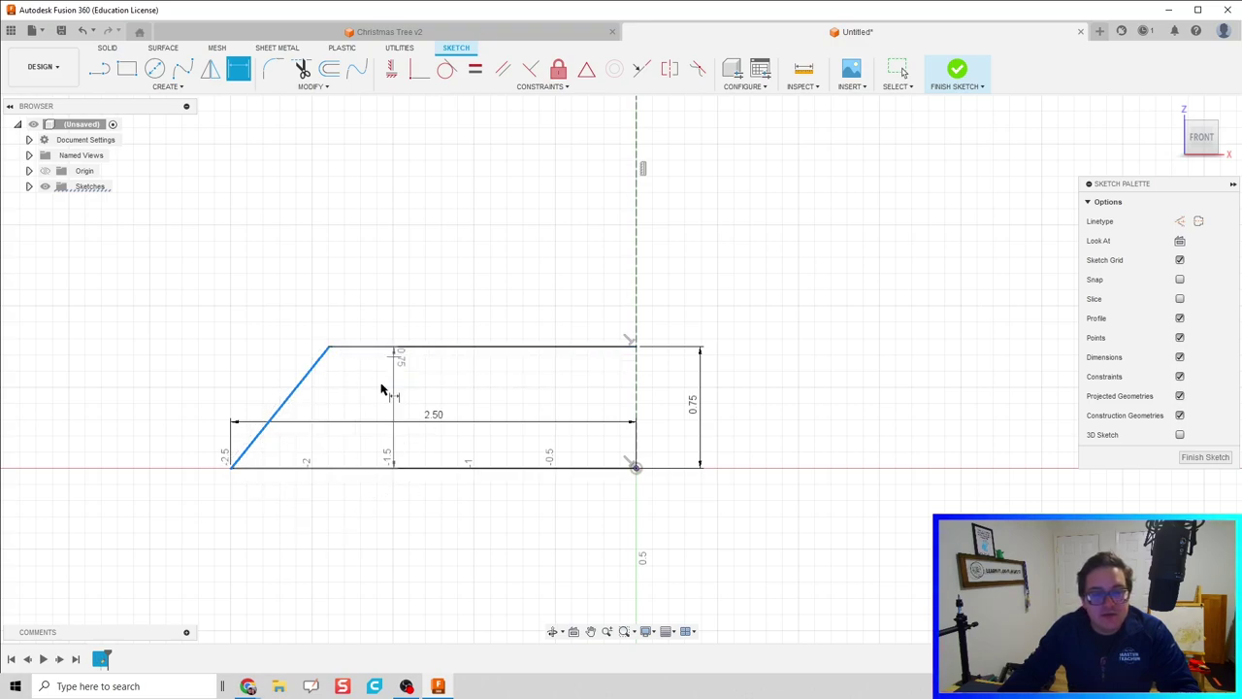
pyautogui.click(341, 469)
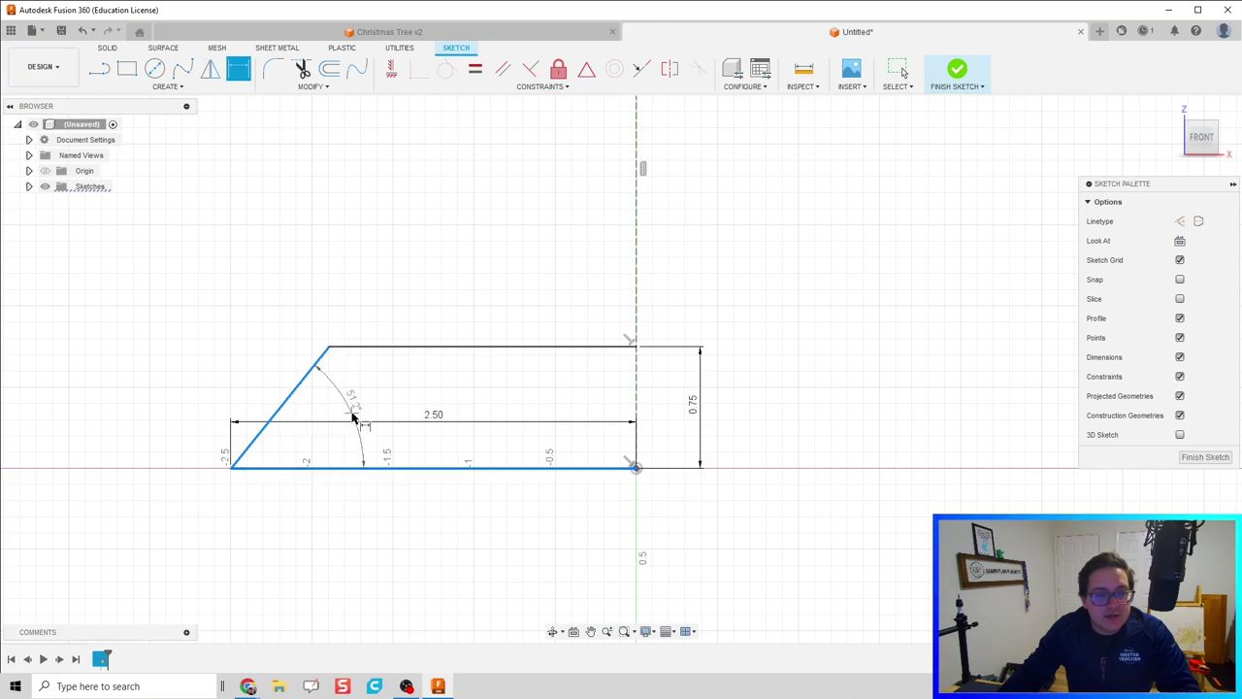
pyautogui.click(357, 404)
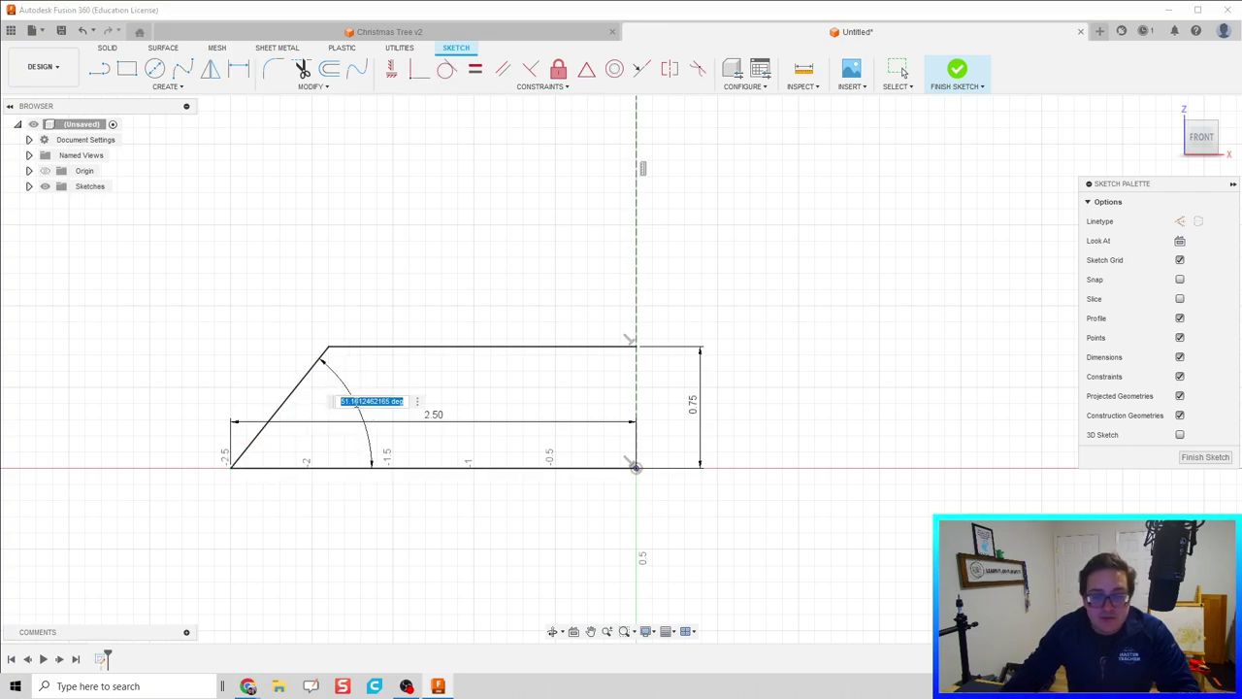
pyautogui.write('60')
pyautogui.press('Return')
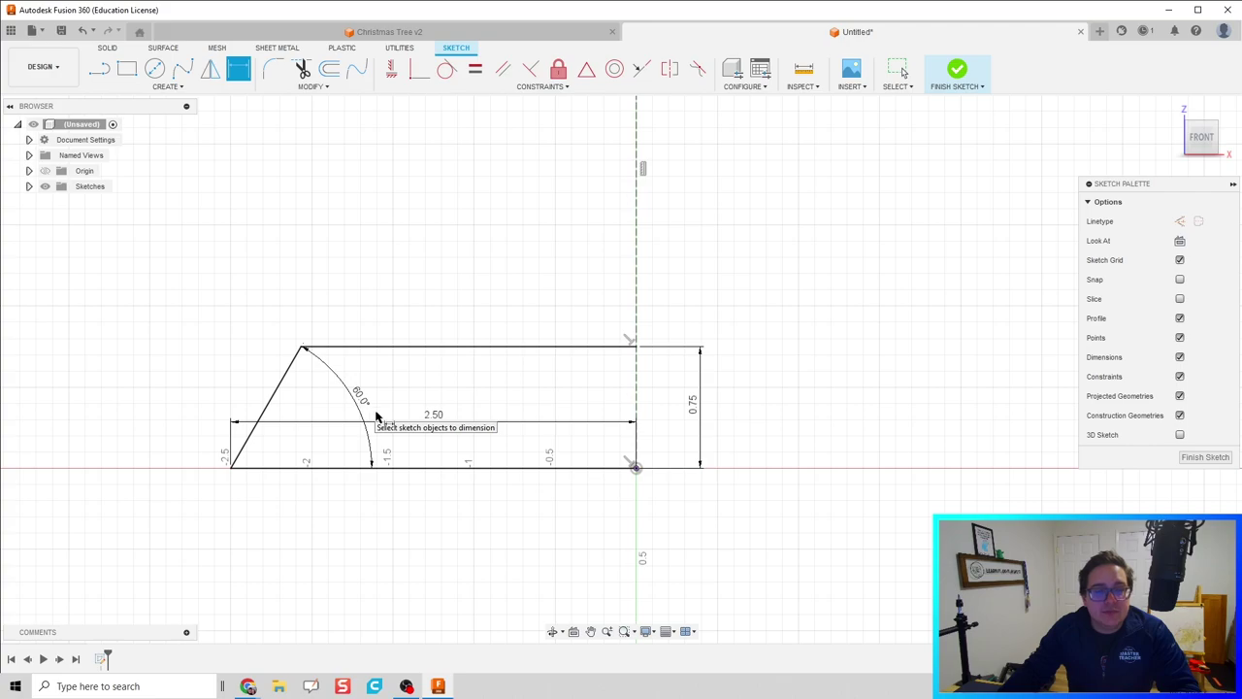
pyautogui.scroll(-1, 501, 439)
pyautogui.moveTo(500, 440); pyautogui.dragTo(525, 488, button='middle')
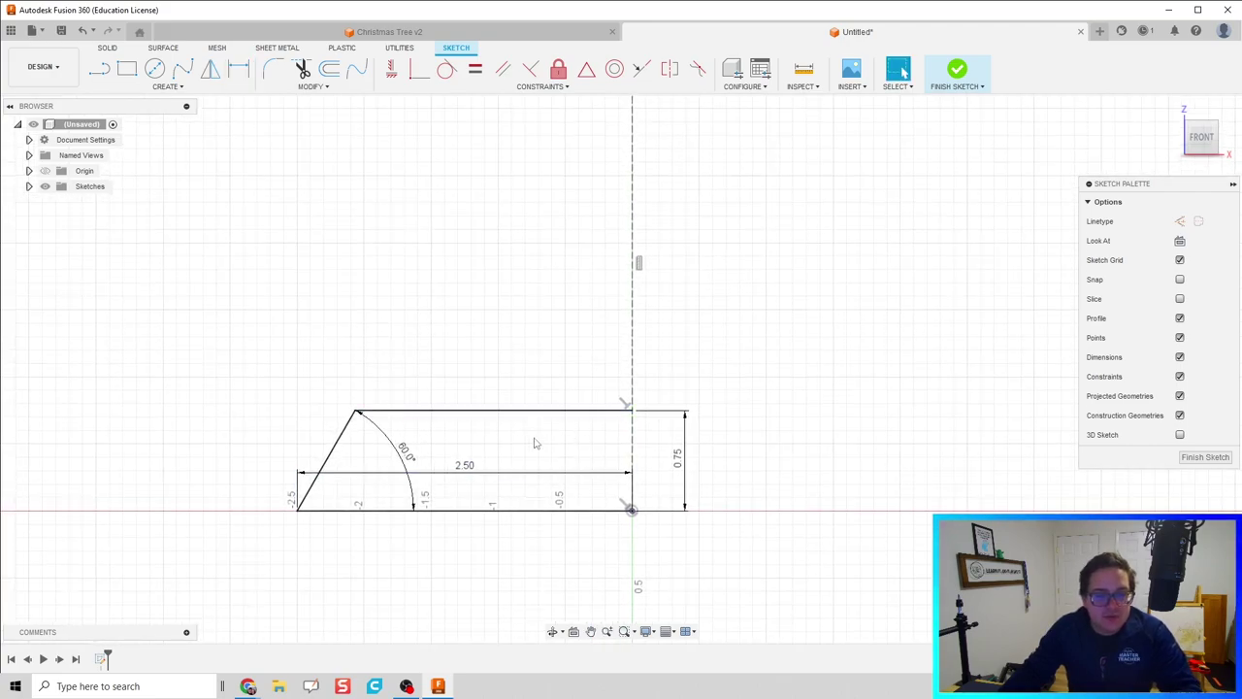
pyautogui.moveTo(471, 424); pyautogui.dragTo(480, 452, button='middle')
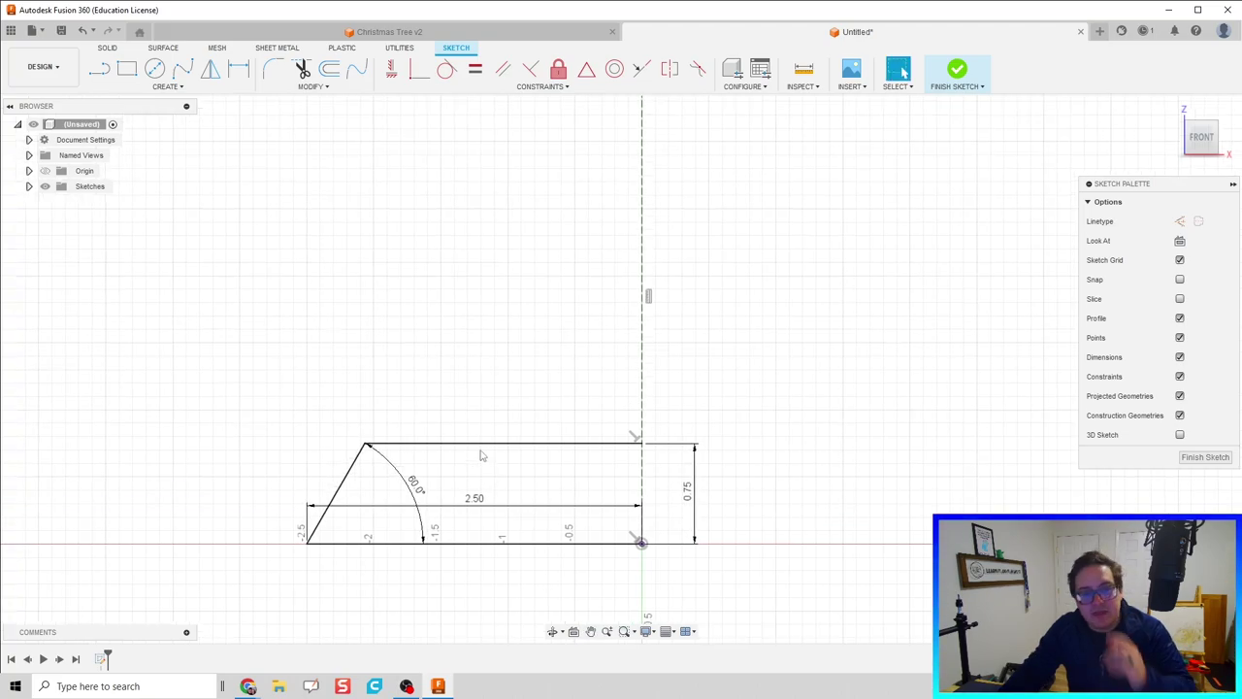
pyautogui.scroll(-5, 515, 485)
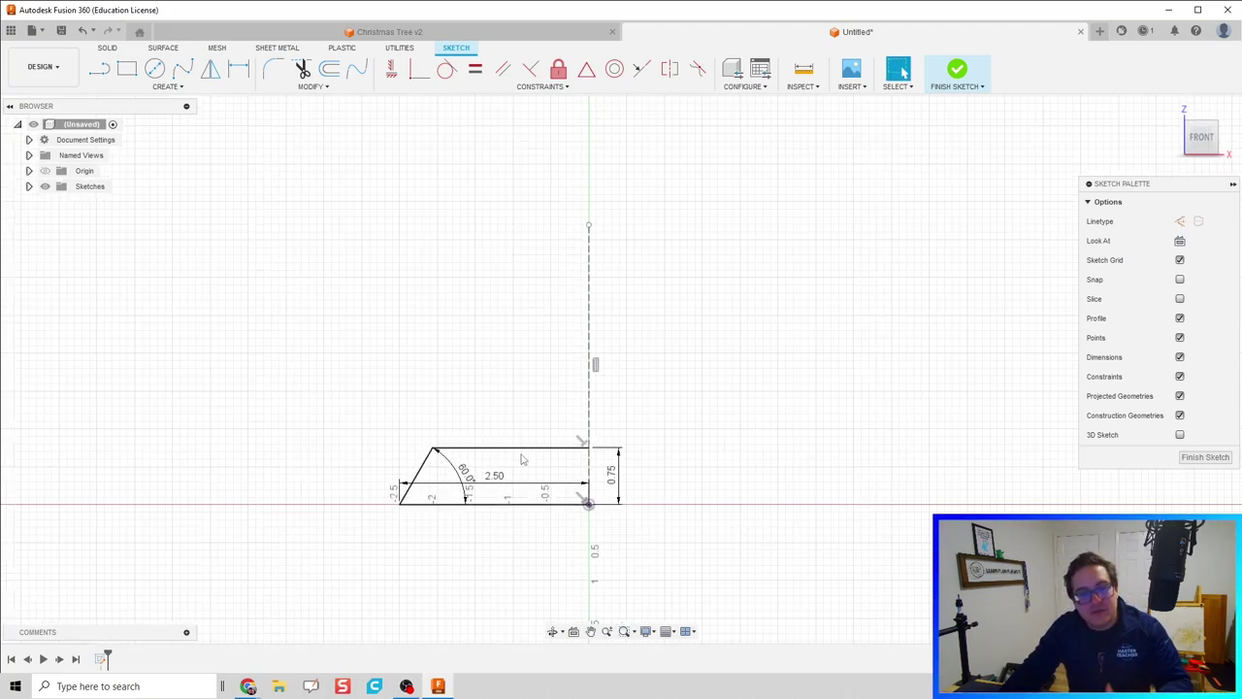
pyautogui.moveTo(528, 478); pyautogui.dragTo(584, 471, button='middle')
pyautogui.scroll(2, 584, 471)
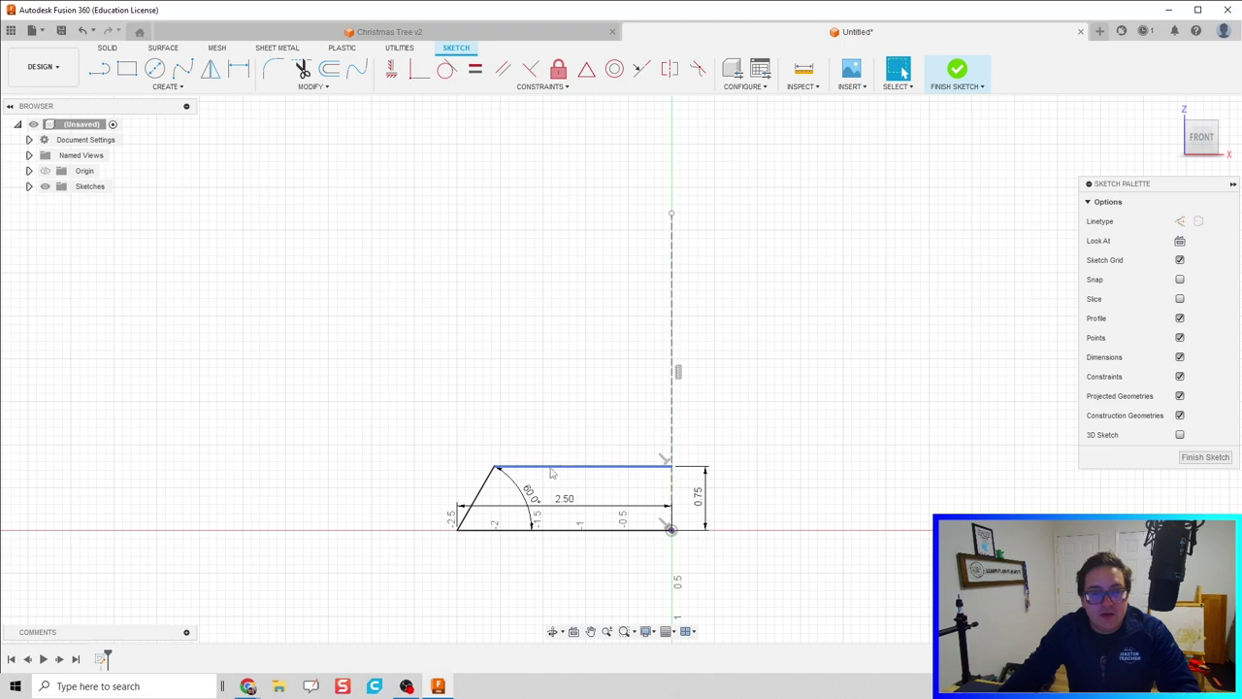
# Draw the second tier: a longer base line, slanted left side, and top edge to the axis
pyautogui.press('l')
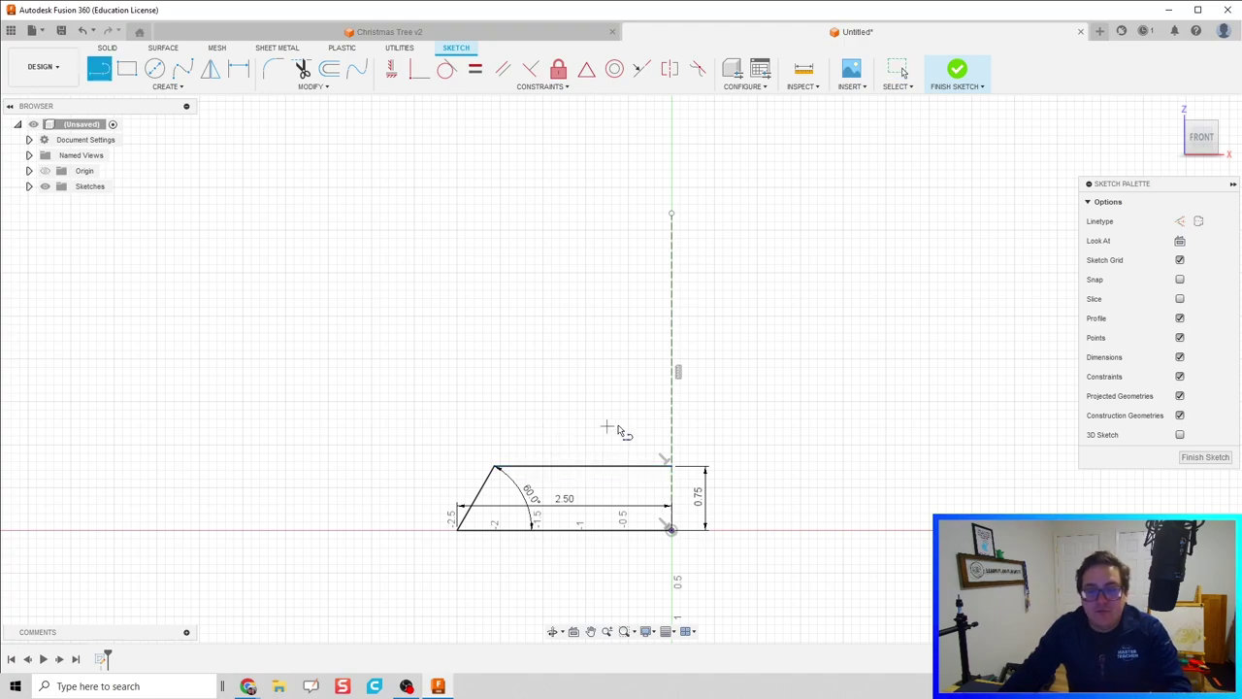
pyautogui.click(672, 466)
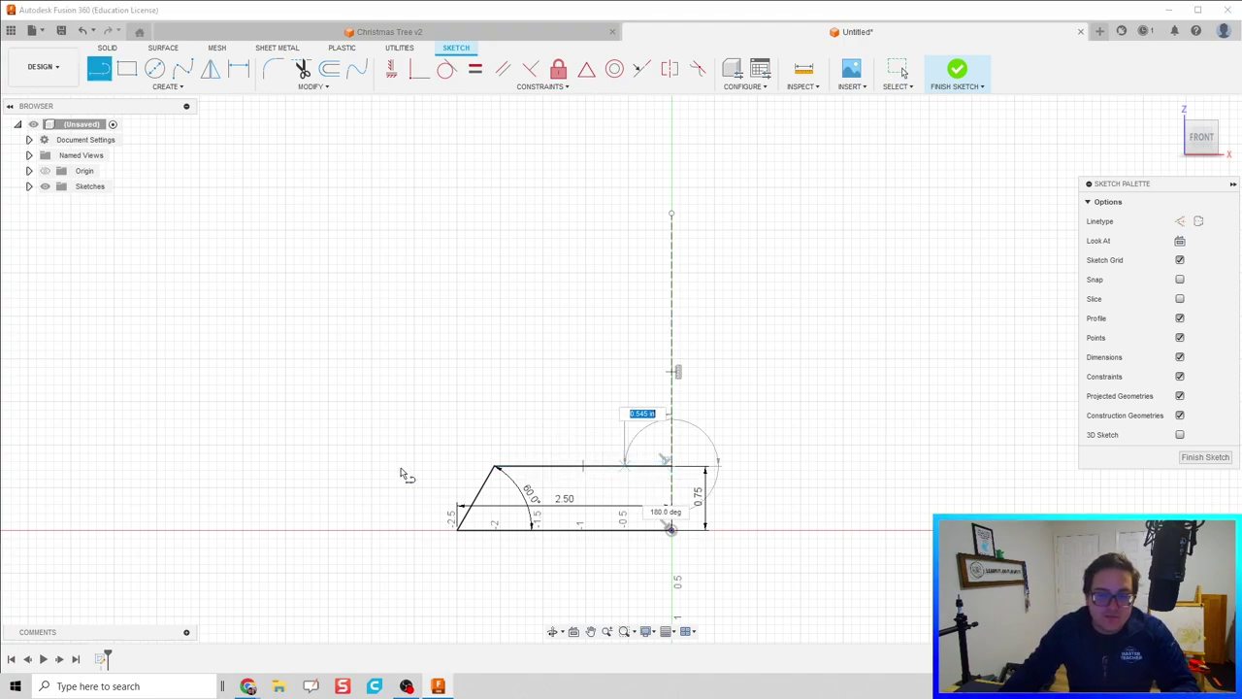
pyautogui.click(323, 466)
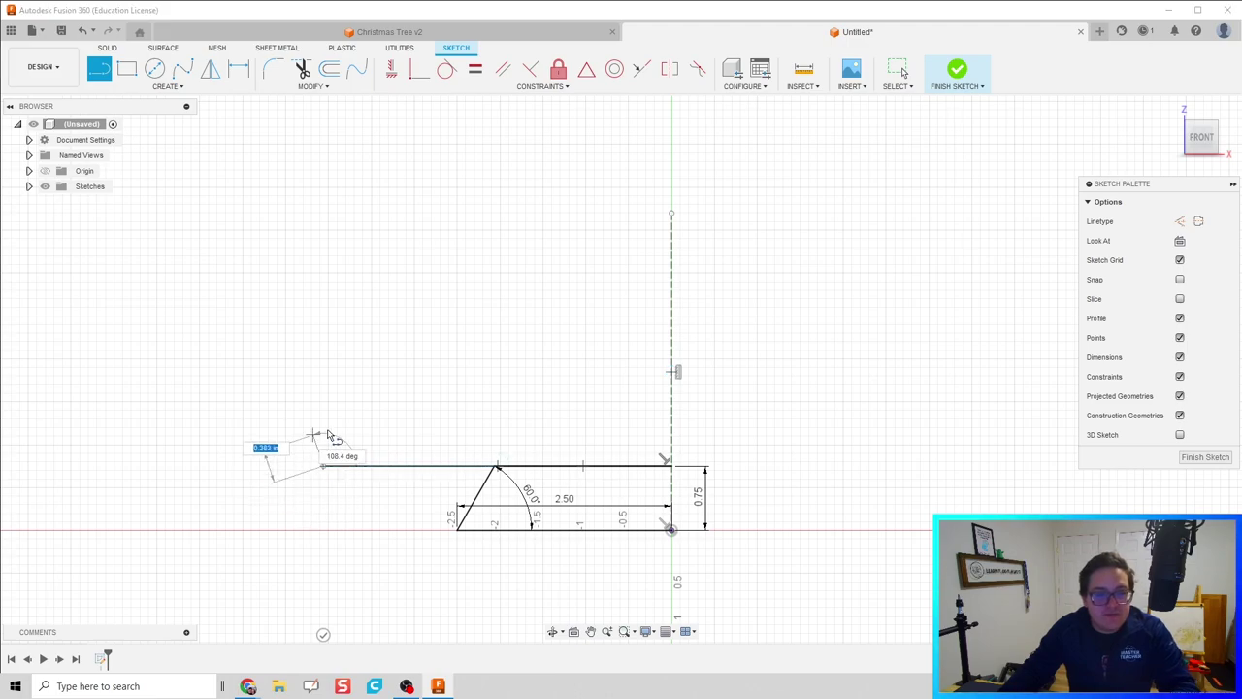
pyautogui.click(362, 406)
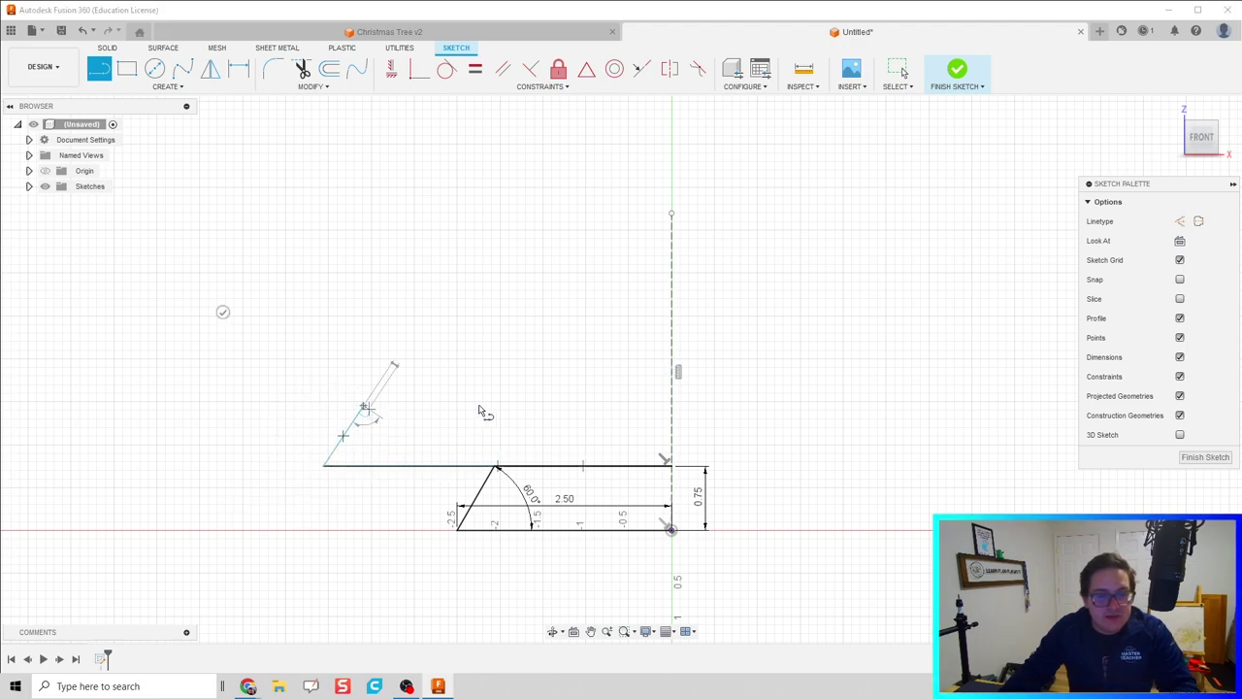
pyautogui.doubleClick(671, 405)
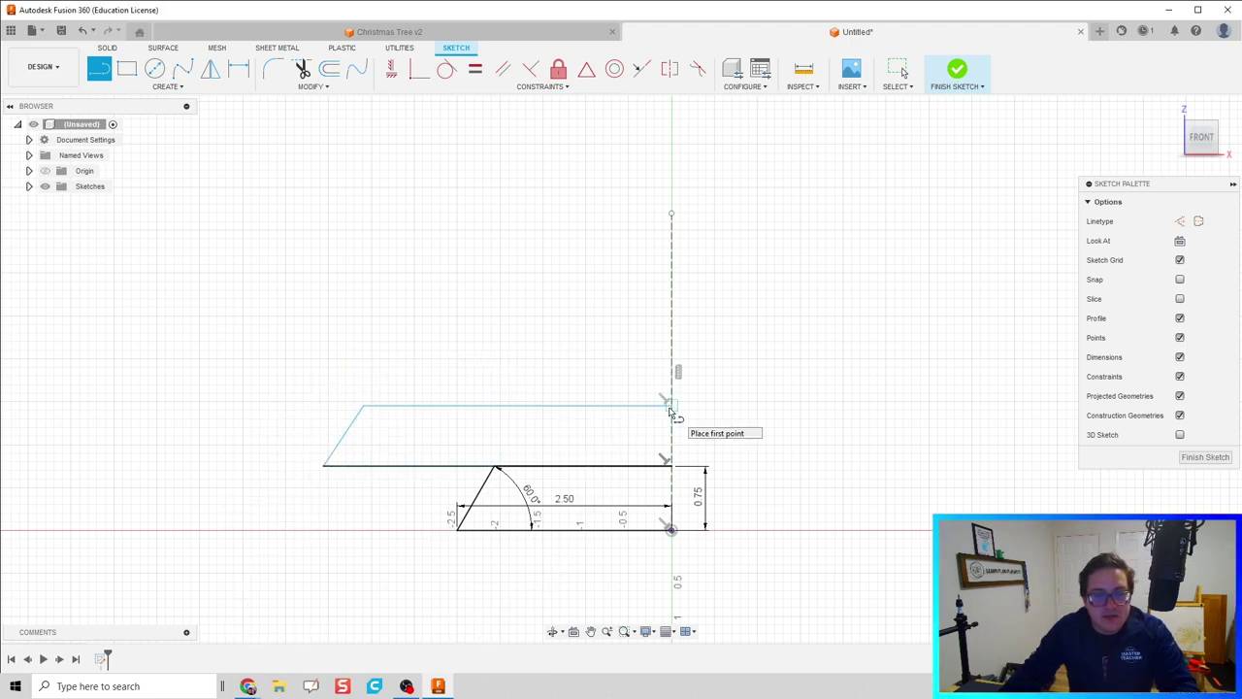
# Dimension the second tier's height as 0.75
pyautogui.click(562, 405)
pyautogui.press('d')
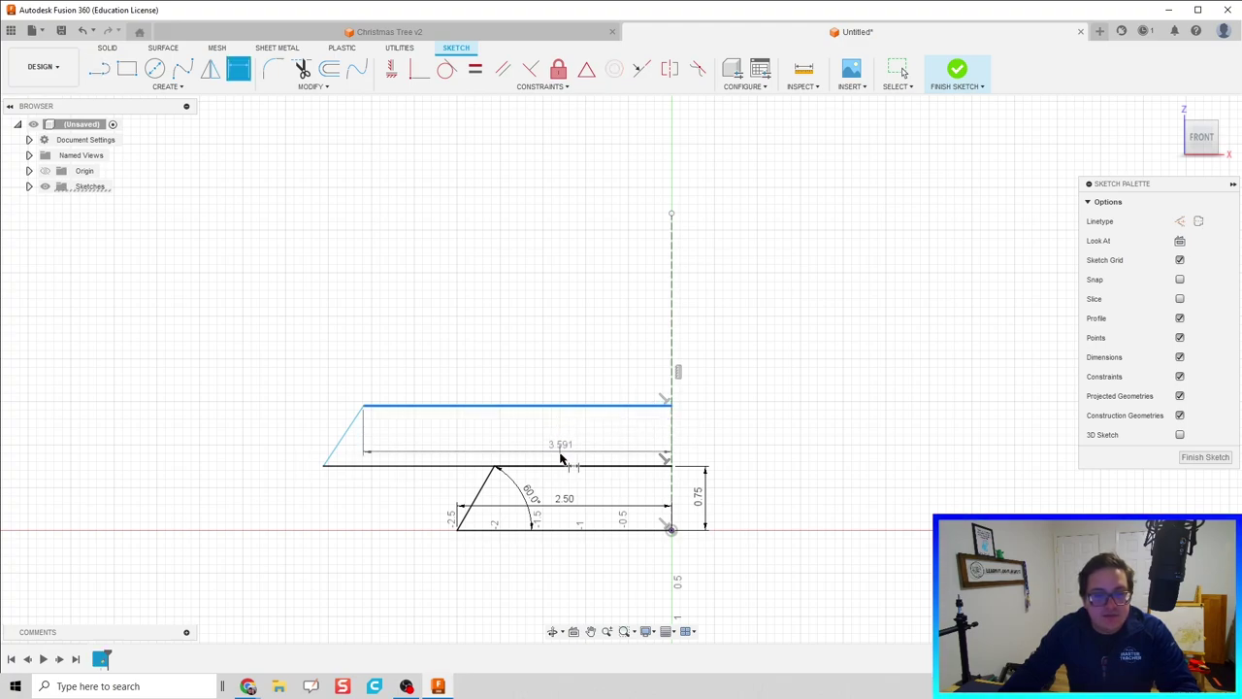
pyautogui.click(566, 466)
pyautogui.click(734, 430)
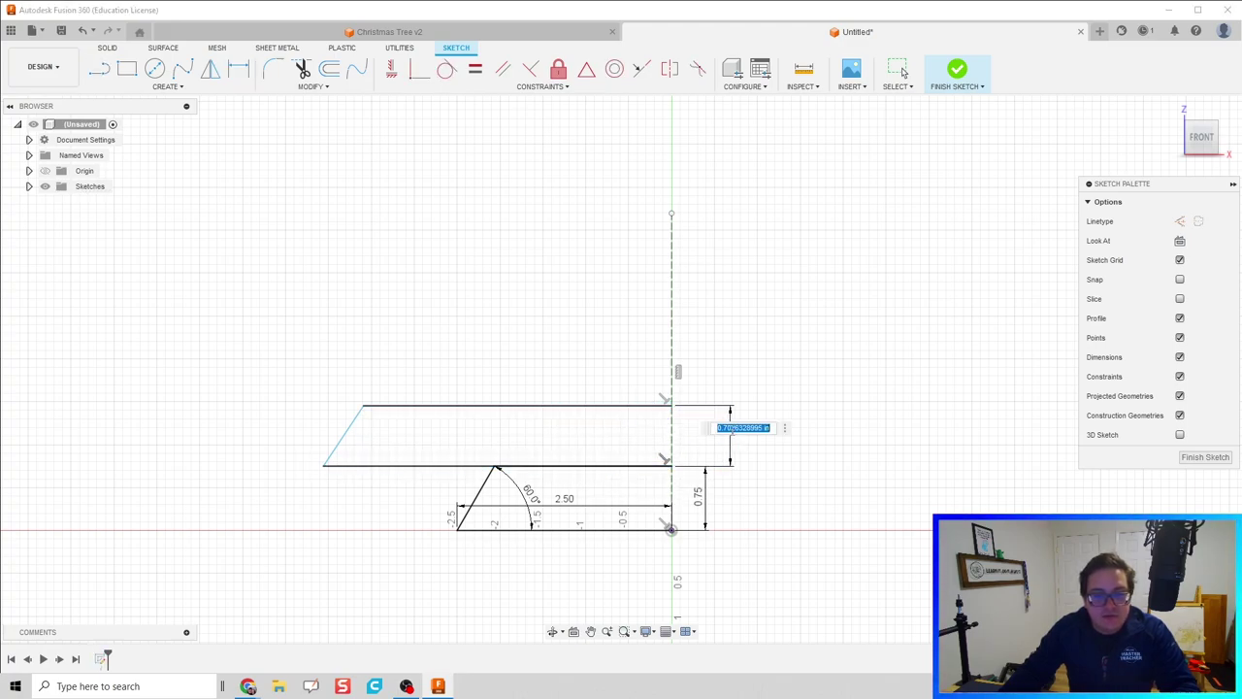
pyautogui.press('Return')
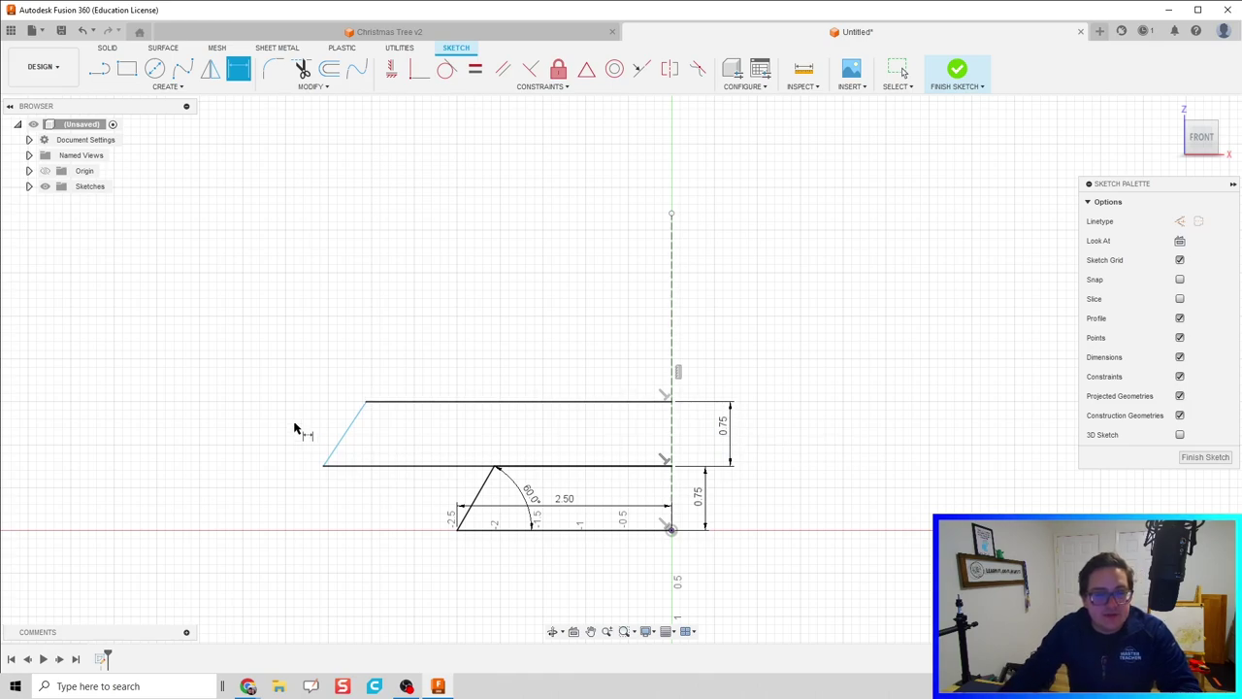
pyautogui.click(354, 436)
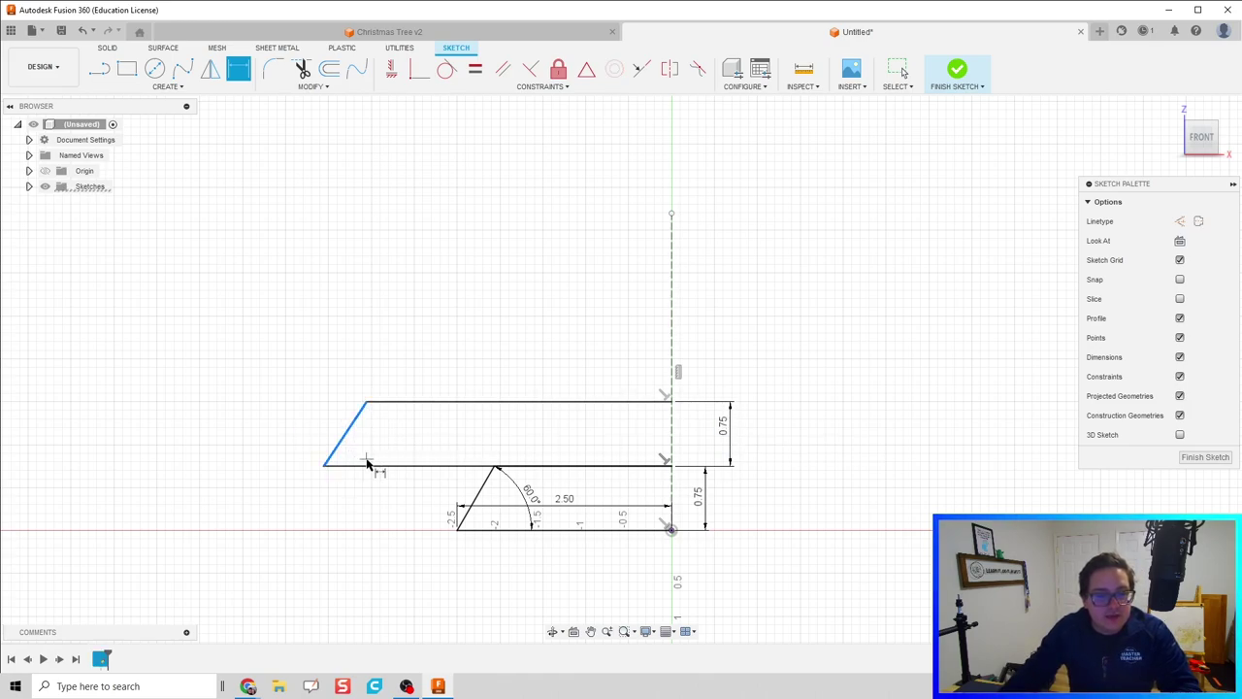
pyautogui.click(367, 464)
pyautogui.press('Escape')
pyautogui.press('Escape')
# Set the second tier's slanted left side to 60° from its base
pyautogui.press('d')
pyautogui.click(355, 434)
pyautogui.click(384, 468)
pyautogui.click(388, 432)
pyautogui.write('60')
pyautogui.press('Return')
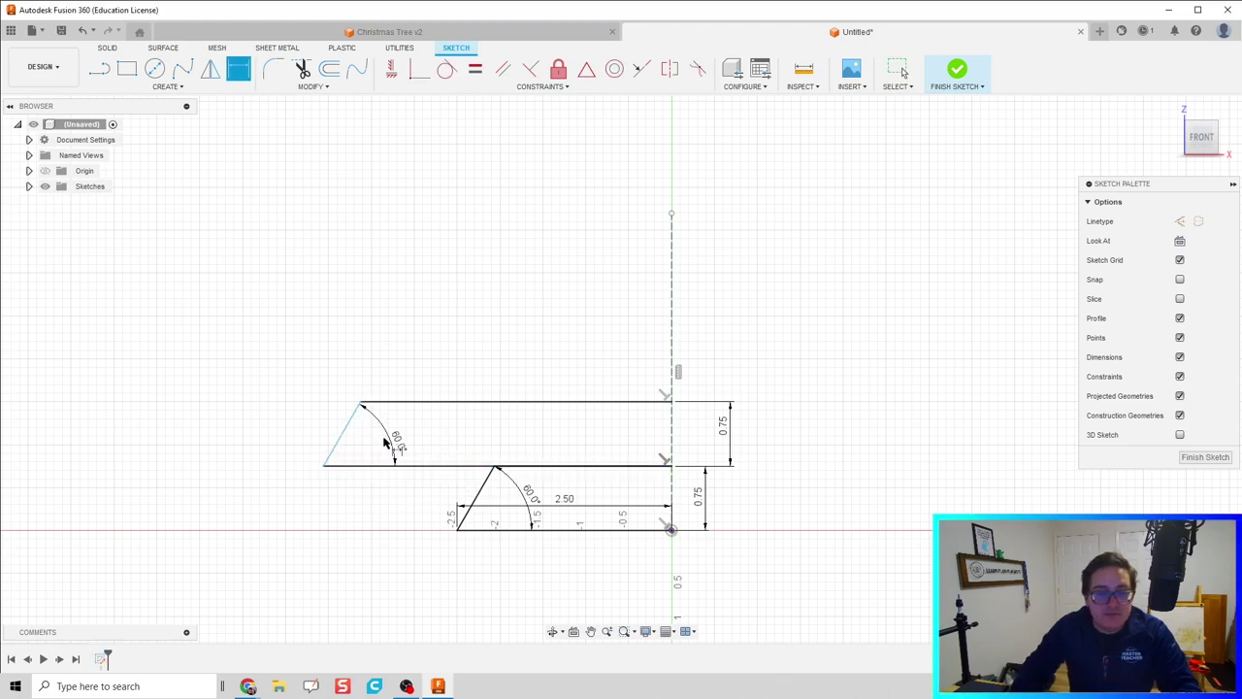
pyautogui.press('Escape')
pyautogui.moveTo(352, 428); pyautogui.dragTo(306, 432)
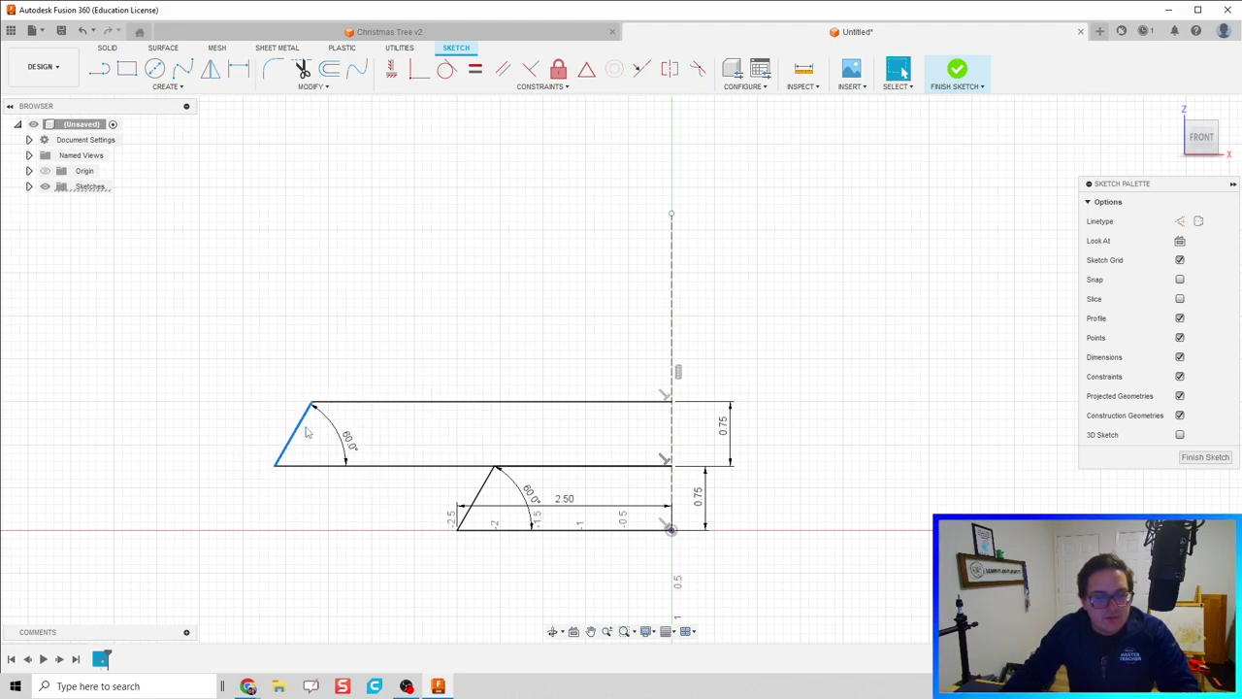
# Add a 6.00 width dimension to the second tier's base, then undo it
pyautogui.click(415, 471)
pyautogui.click(419, 566)
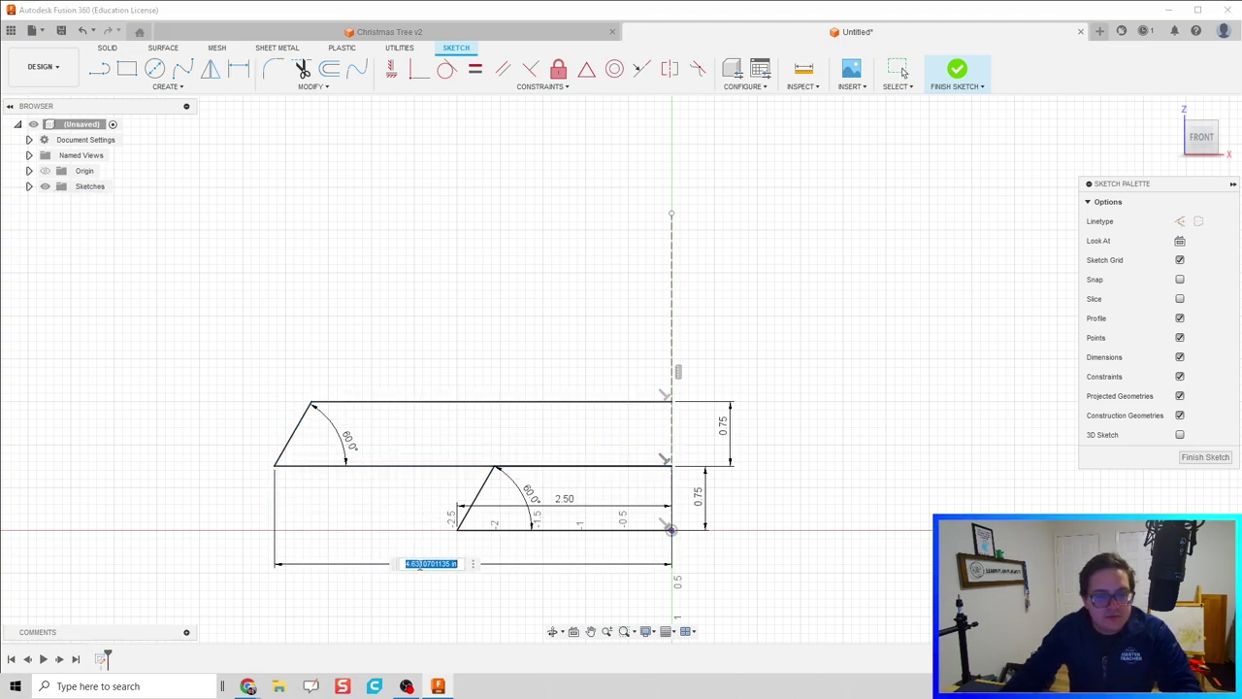
pyautogui.write('6')
pyautogui.press('Return')
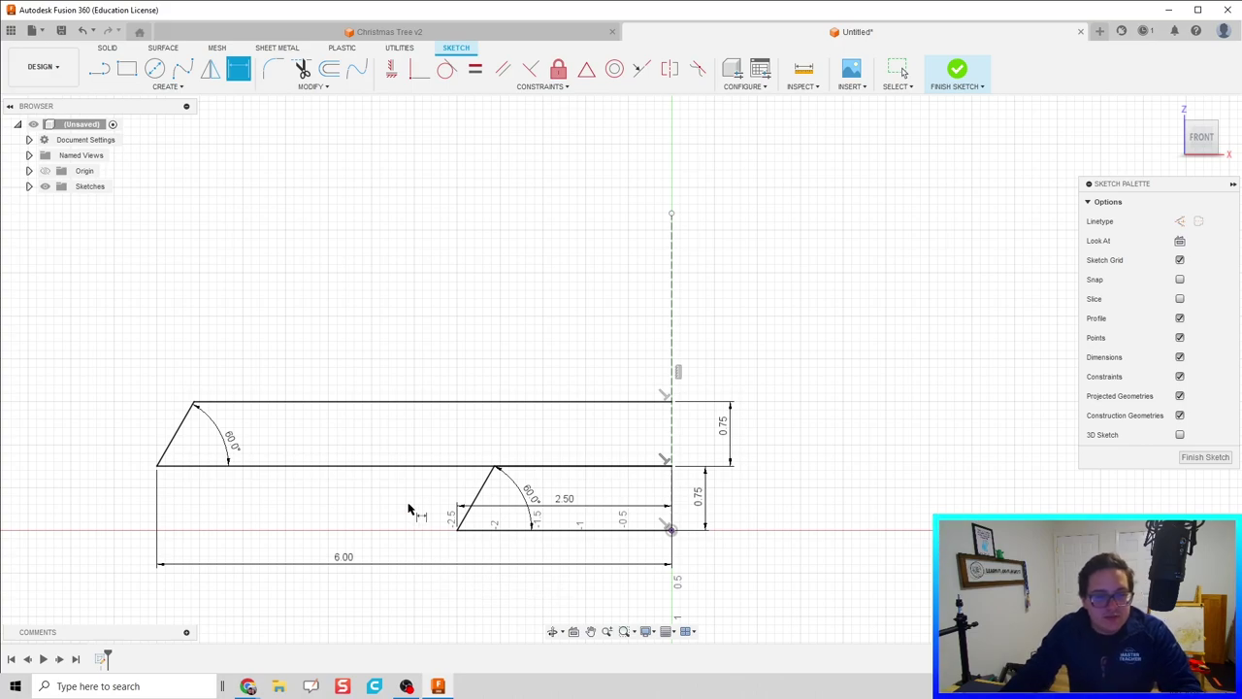
pyautogui.scroll(-2, 408, 512)
pyautogui.moveTo(407, 513); pyautogui.dragTo(431, 512, button='middle')
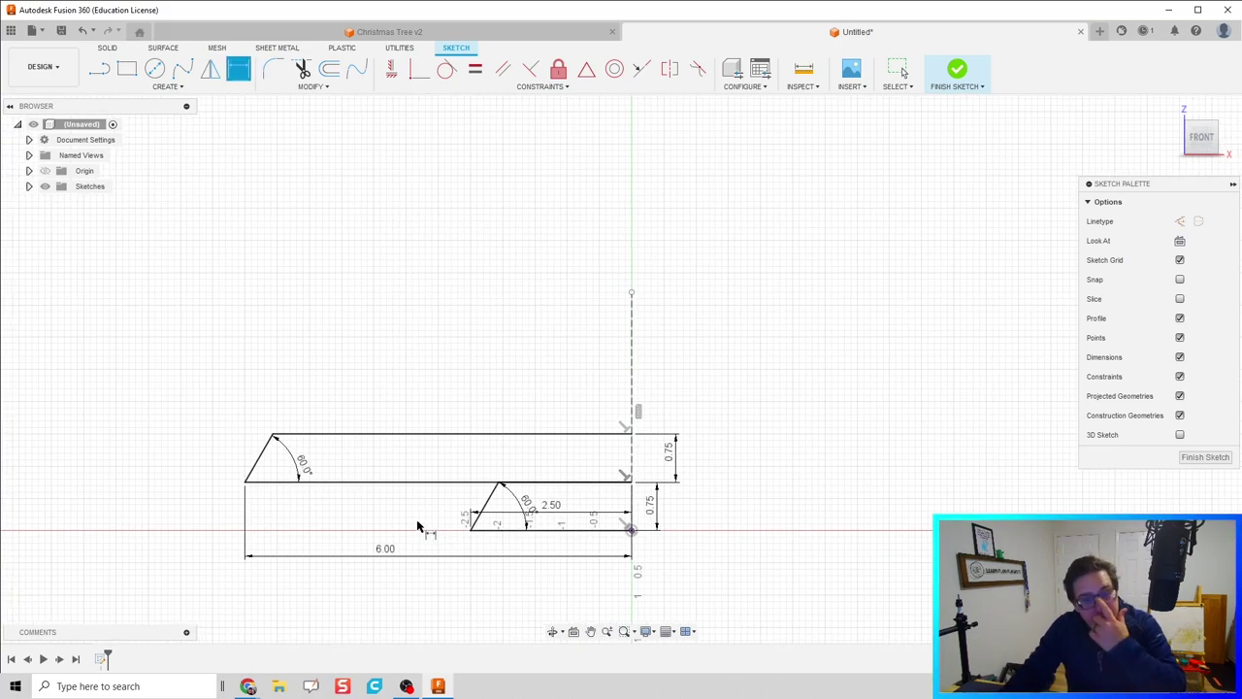
pyautogui.scroll(-1, 356, 530)
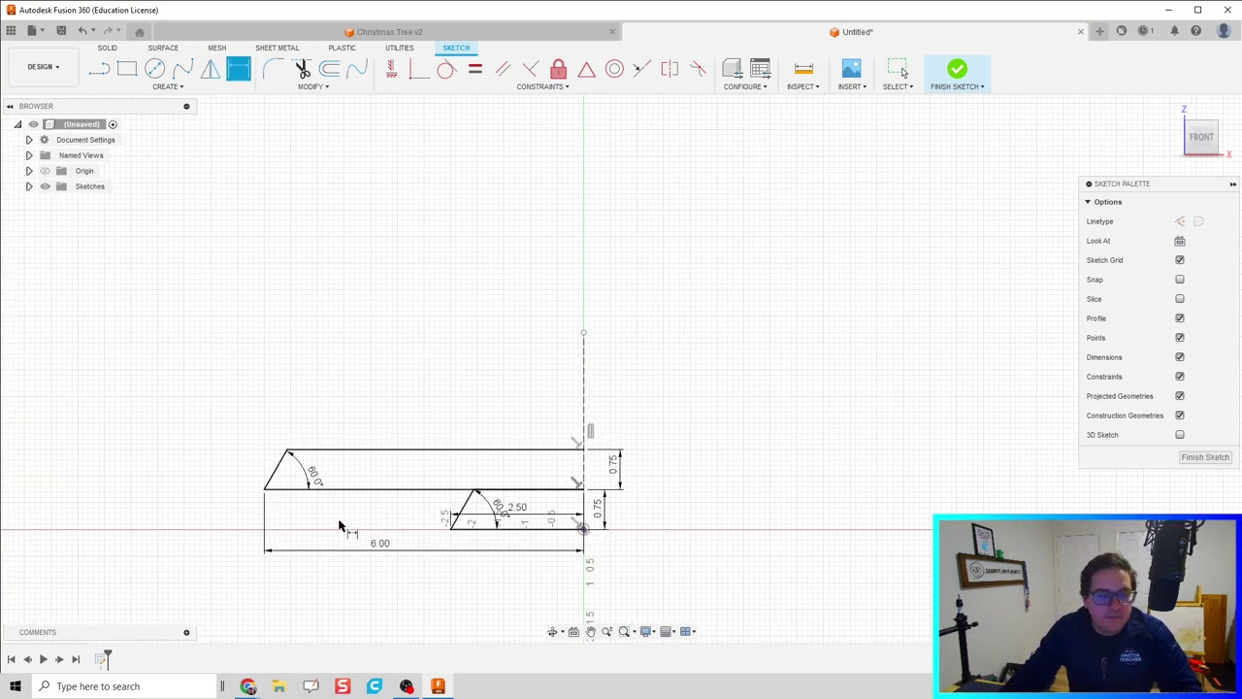
pyautogui.scroll(1, 340, 526)
pyautogui.press('Escape')
pyautogui.hotkey('ctrl', 'z')
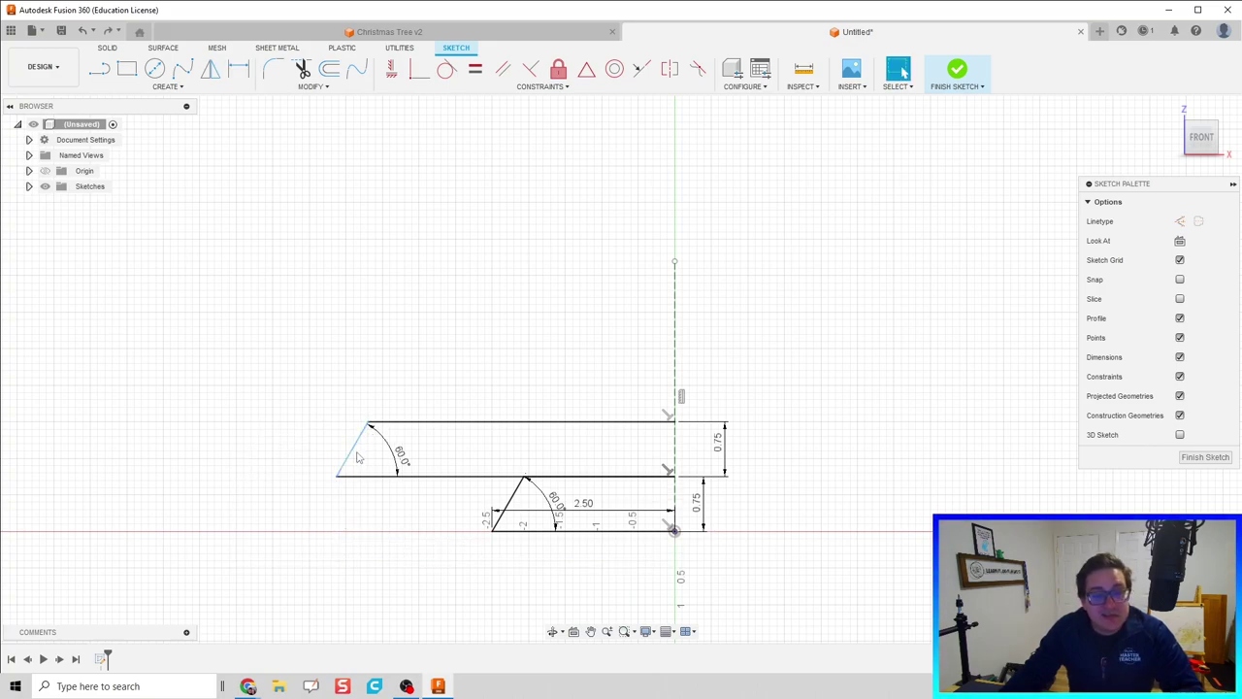
# Reapply the 6.00 width dimension to the second tier's base
pyautogui.scroll(5, 356, 455)
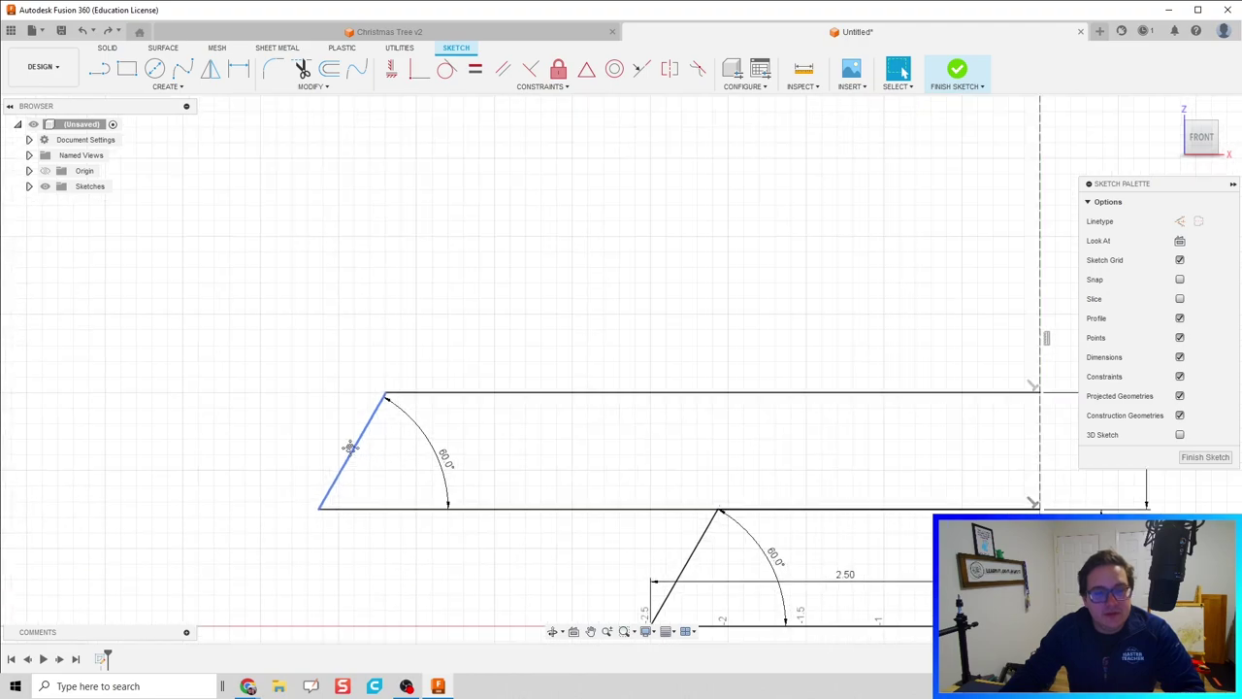
pyautogui.scroll(-3, 383, 392)
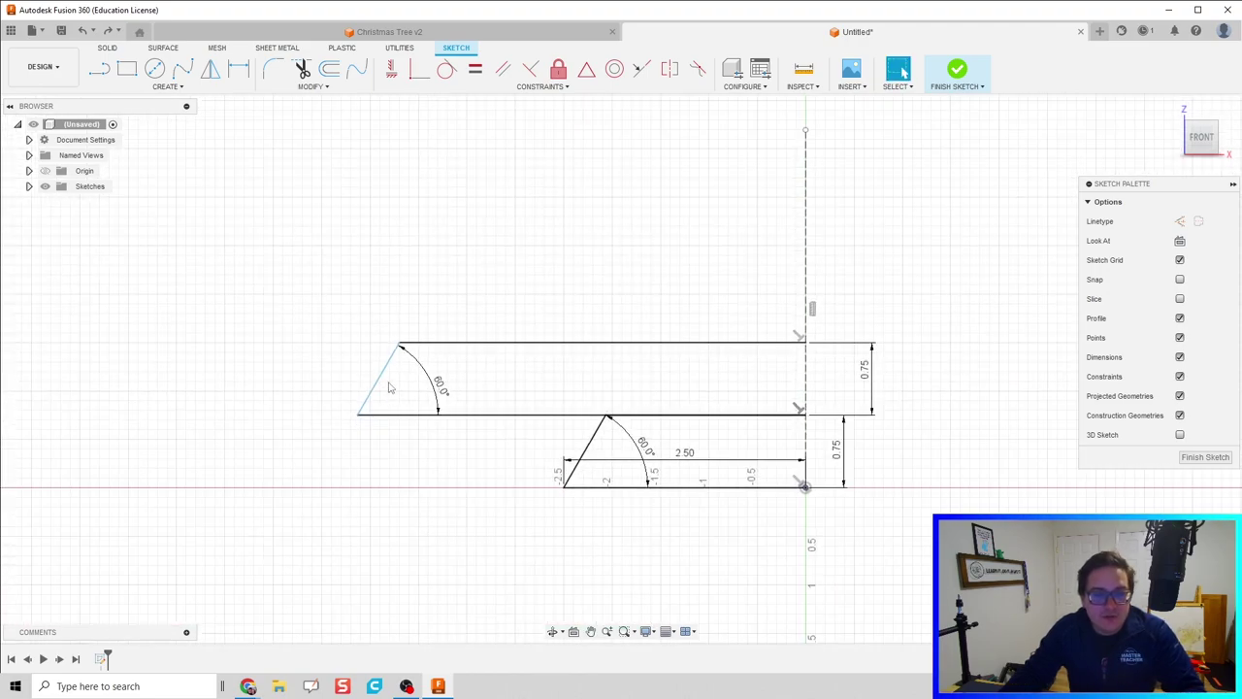
pyautogui.scroll(-2, 388, 387)
pyautogui.moveTo(379, 386); pyautogui.dragTo(337, 385)
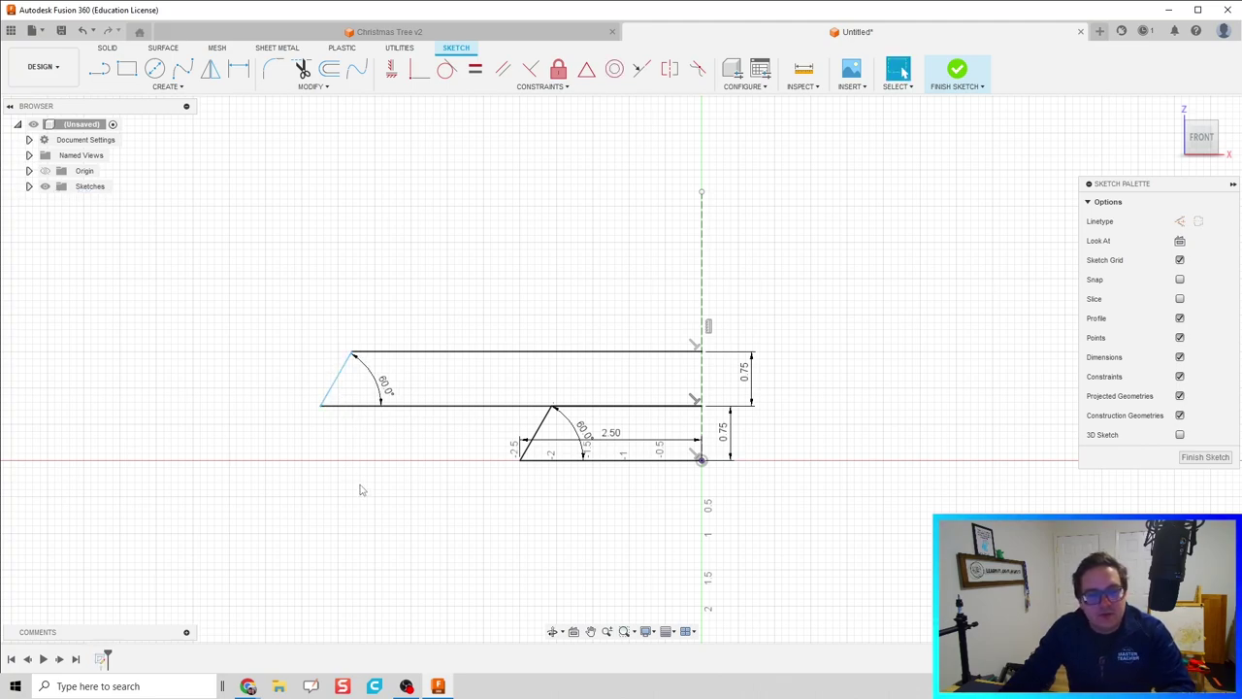
pyautogui.press('d')
pyautogui.click(444, 405)
pyautogui.click(451, 498)
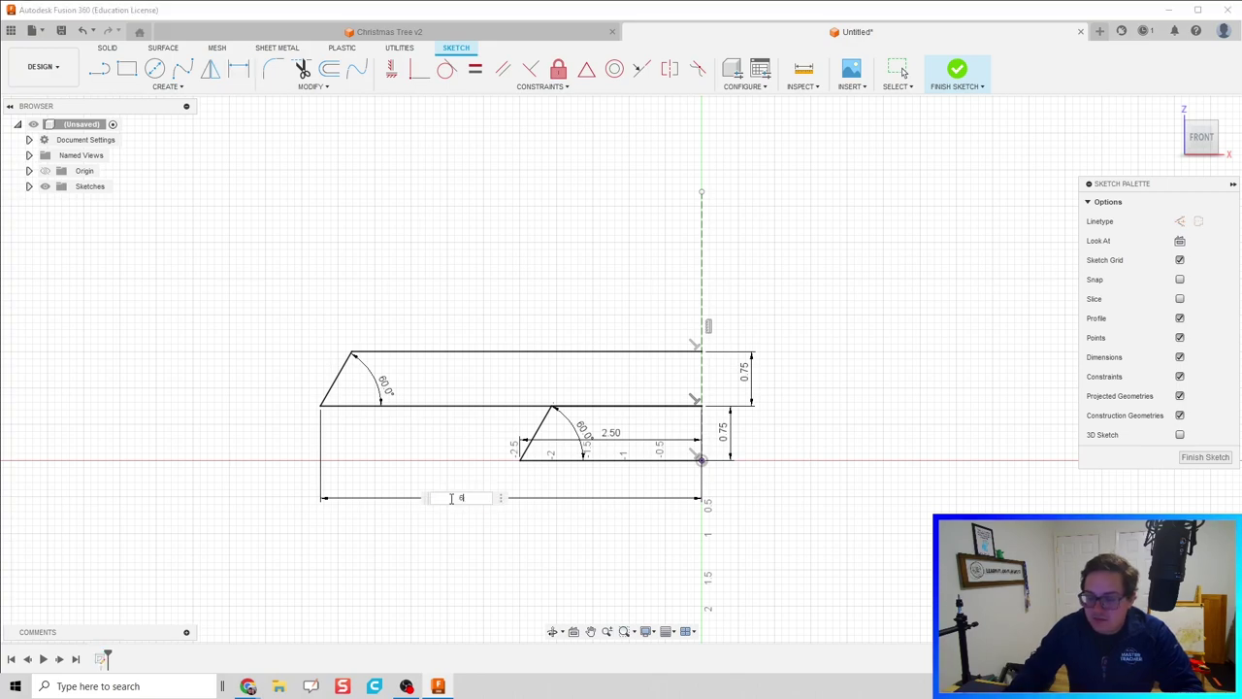
pyautogui.press('Return')
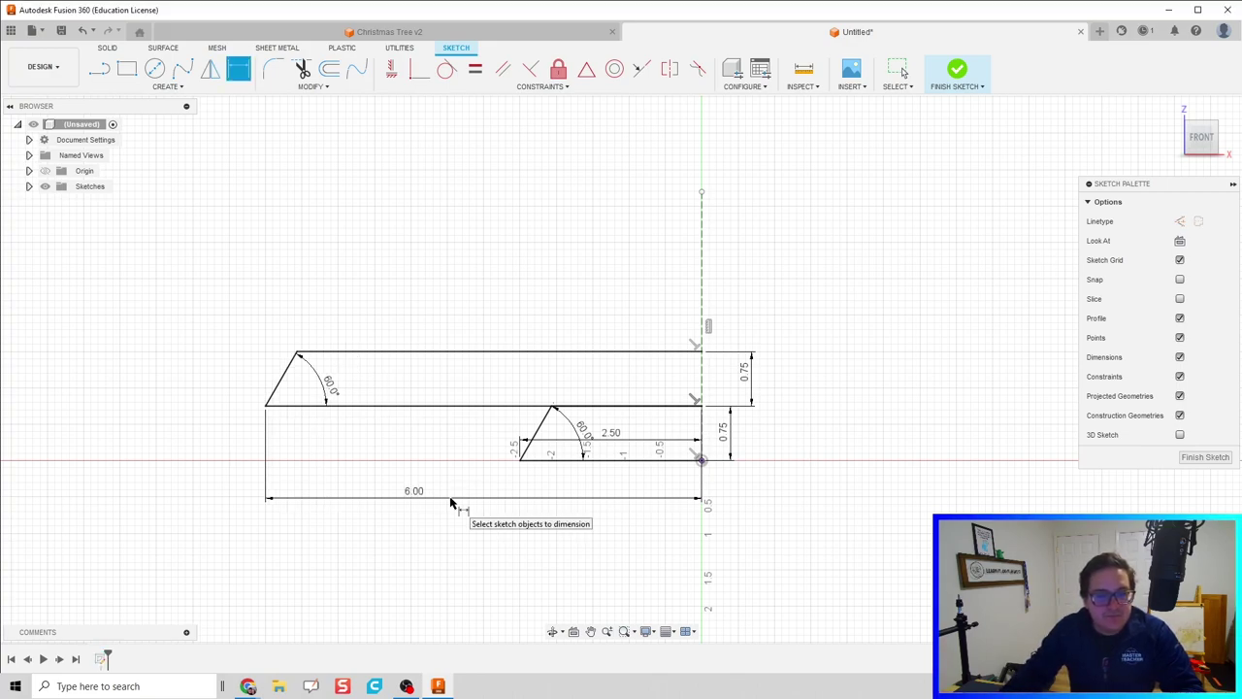
pyautogui.scroll(-3, 451, 502)
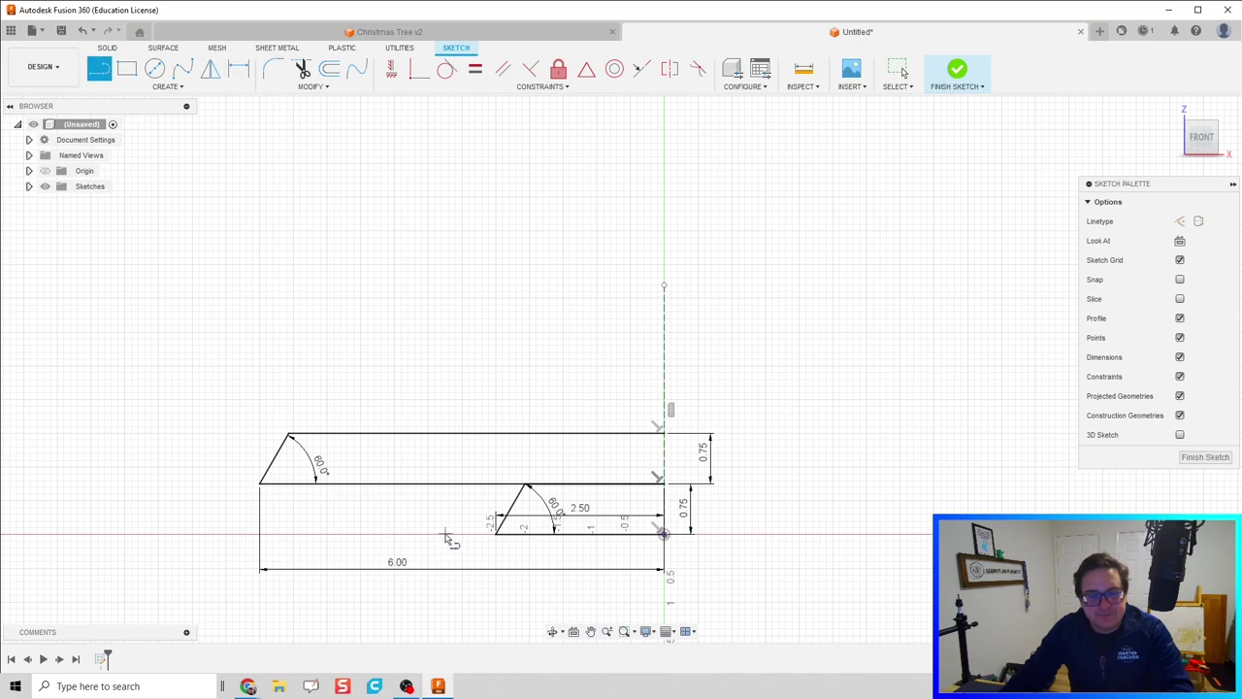
# Draw two slanted lines upward from the second tier's top-left corner and top edge
pyautogui.click(289, 435)
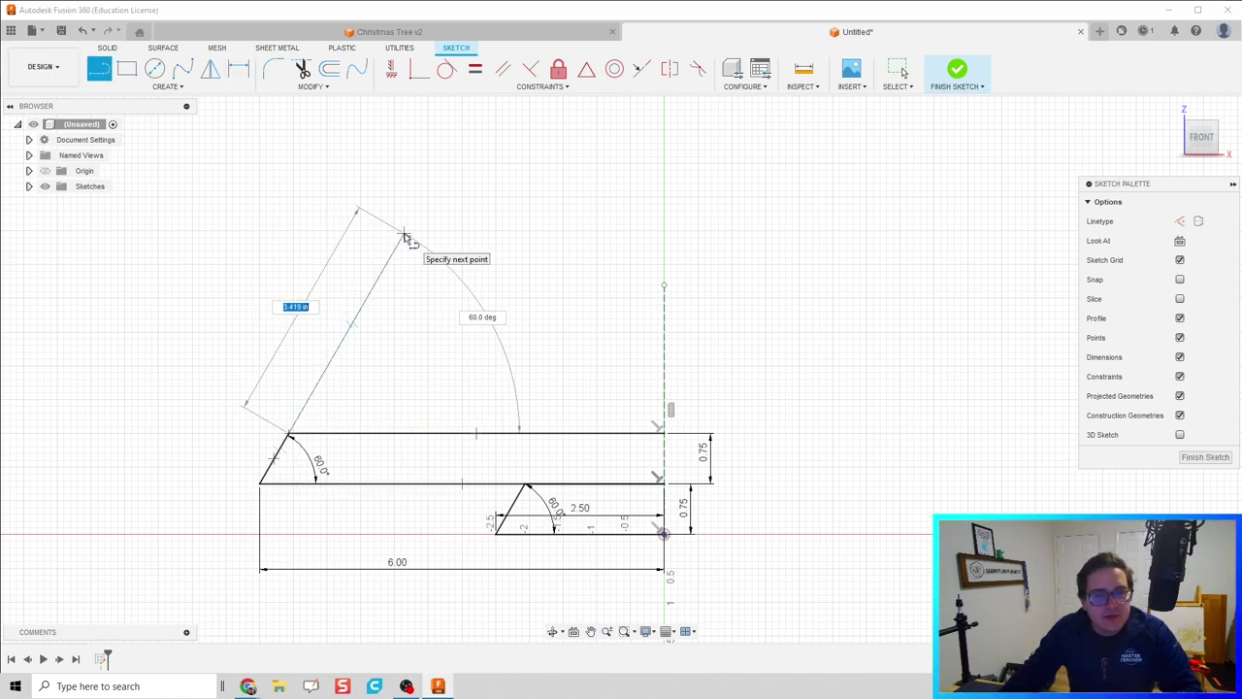
pyautogui.click(404, 236)
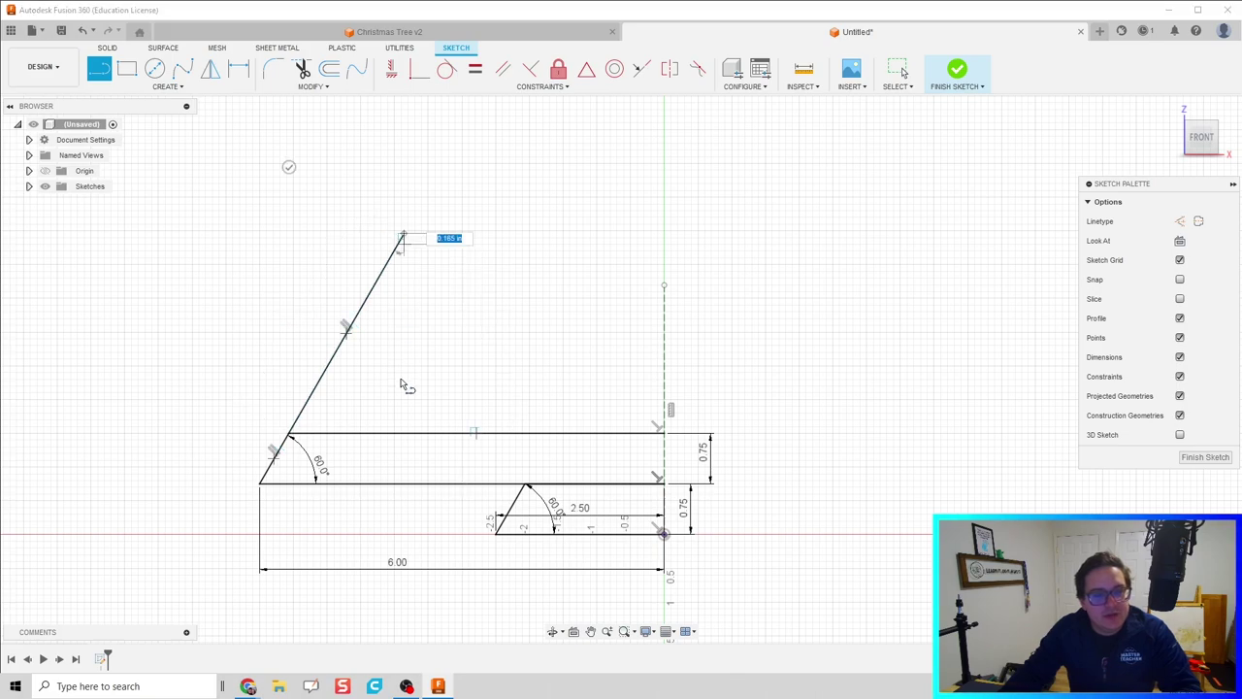
pyautogui.press('Escape')
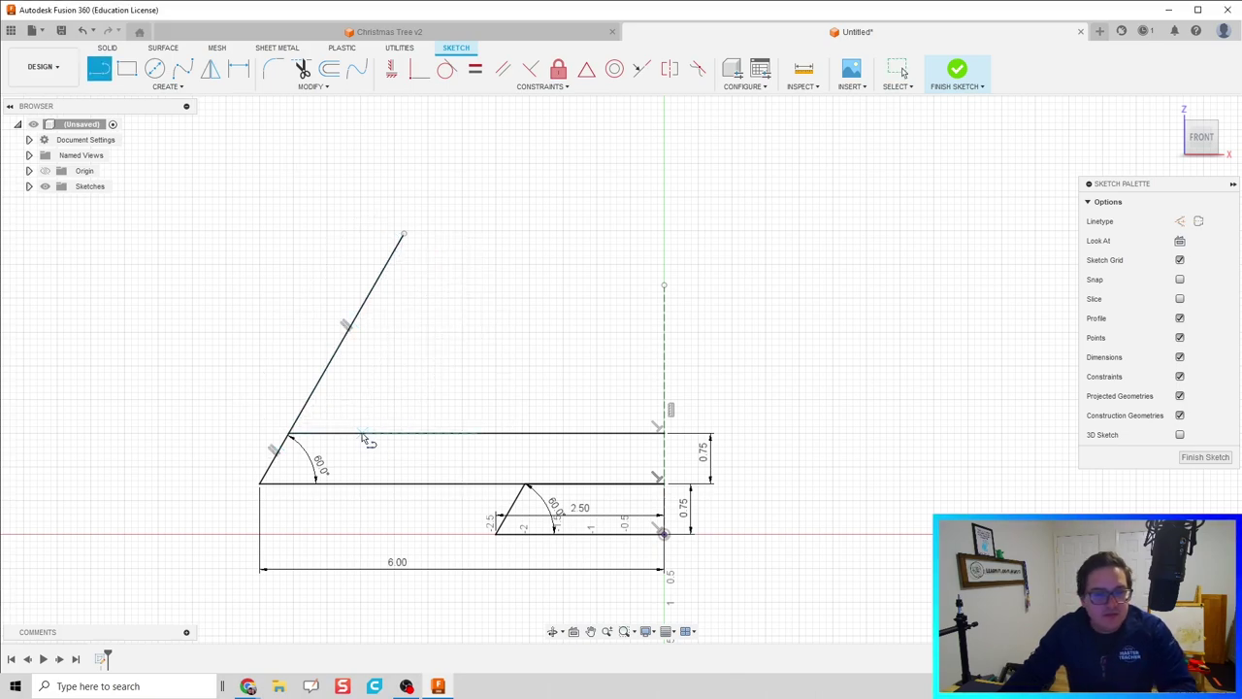
pyautogui.click(353, 435)
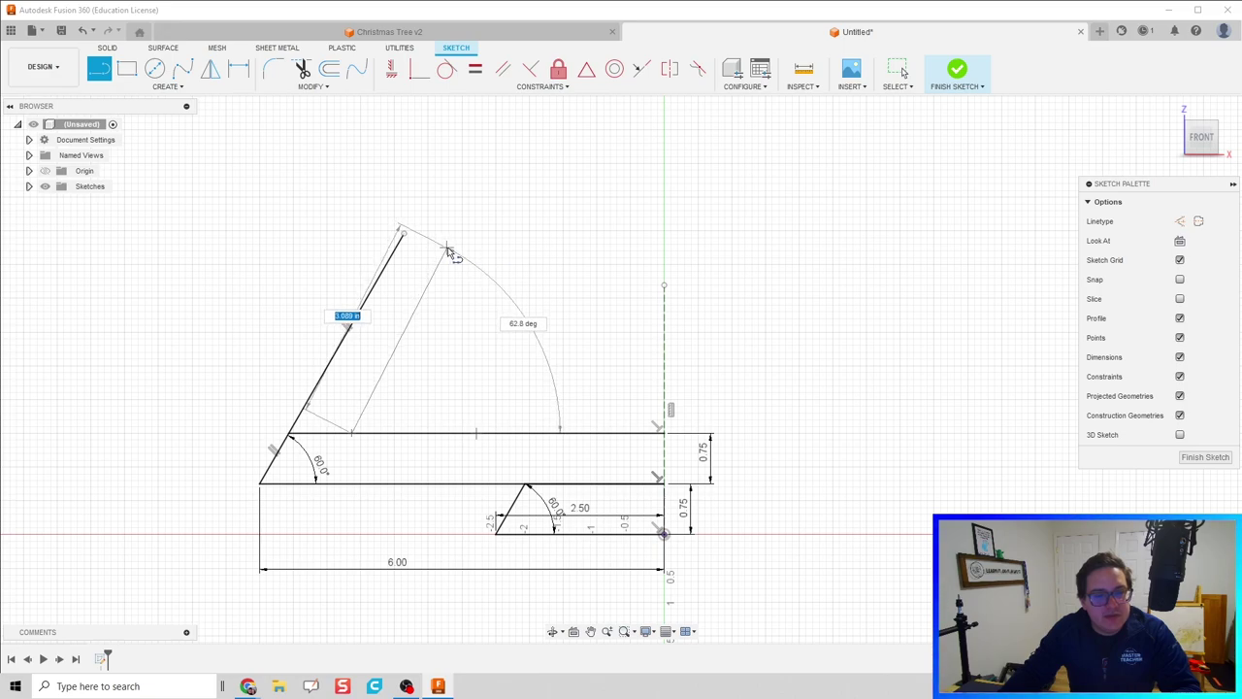
pyautogui.click(449, 249)
pyautogui.press('Escape')
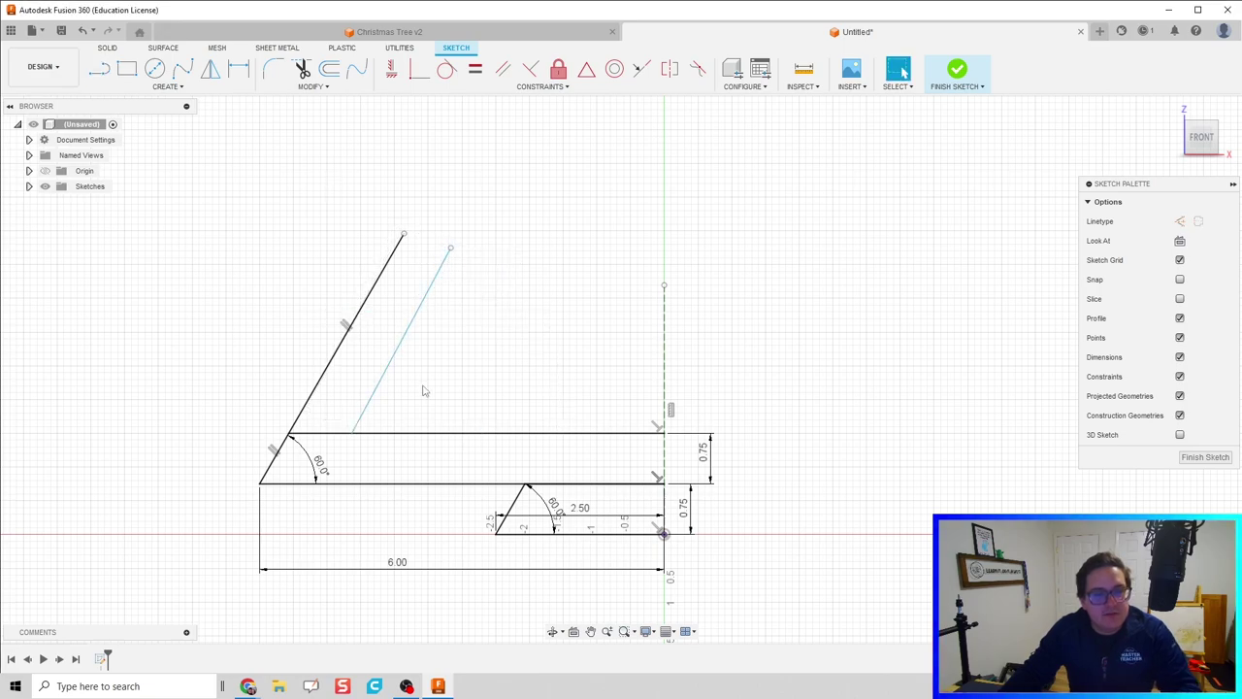
# Fix the inner slanted line at 60° to the second tier's top edge
pyautogui.press('d')
pyautogui.click(304, 413)
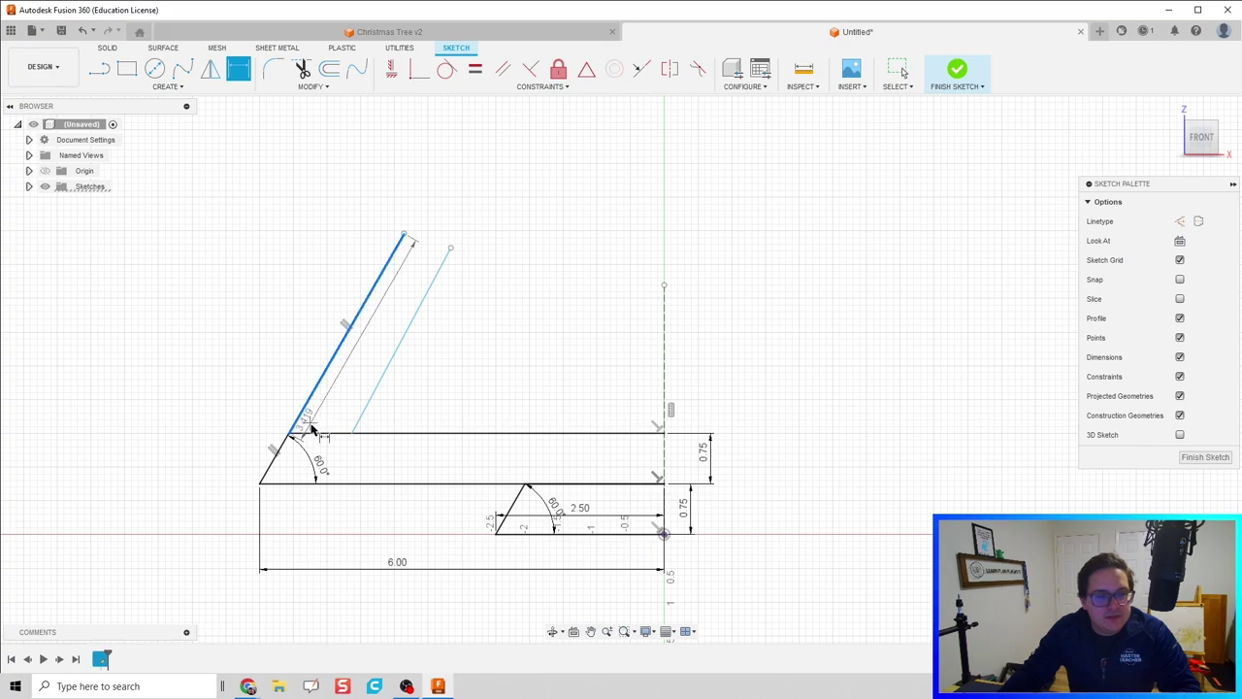
pyautogui.click(307, 433)
pyautogui.click(319, 417)
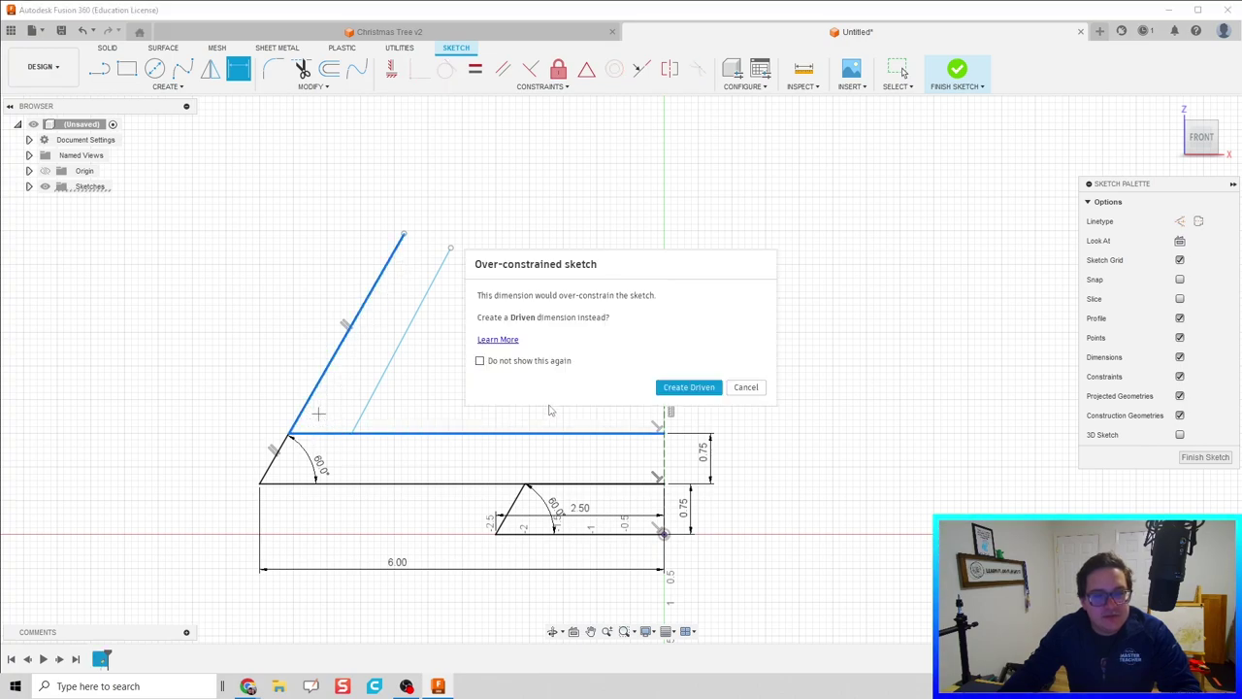
pyautogui.press('Escape')
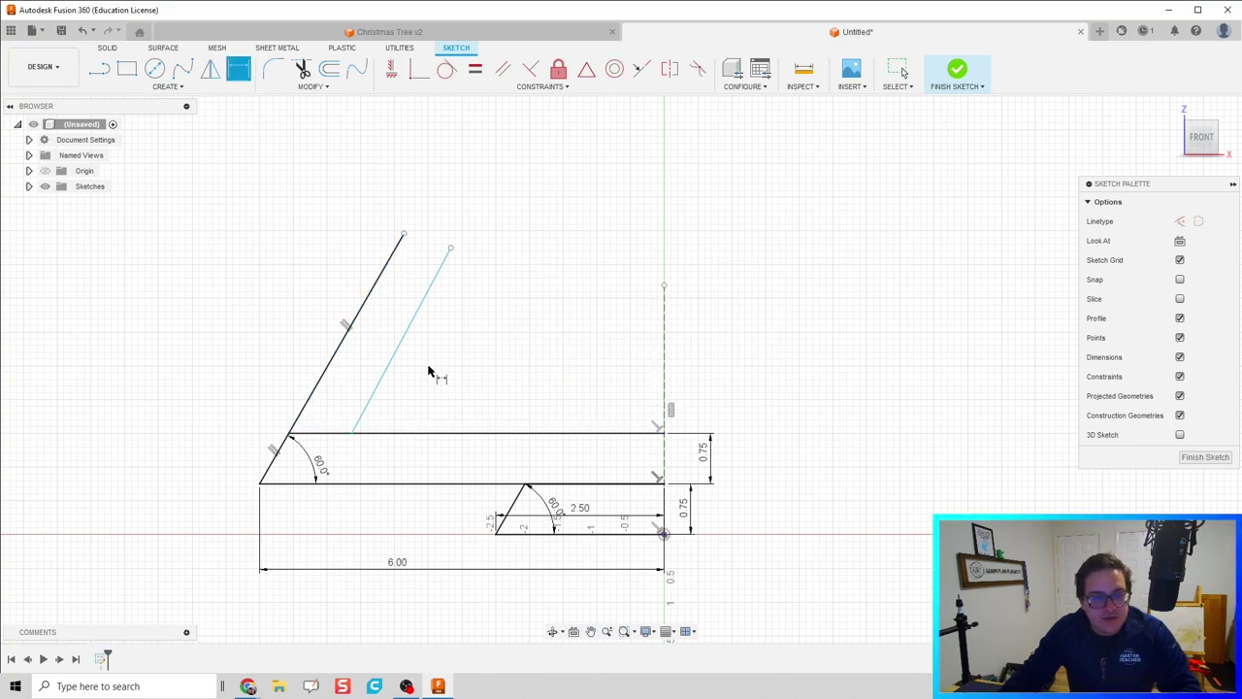
pyautogui.click(383, 386)
pyautogui.click(400, 433)
pyautogui.click(402, 419)
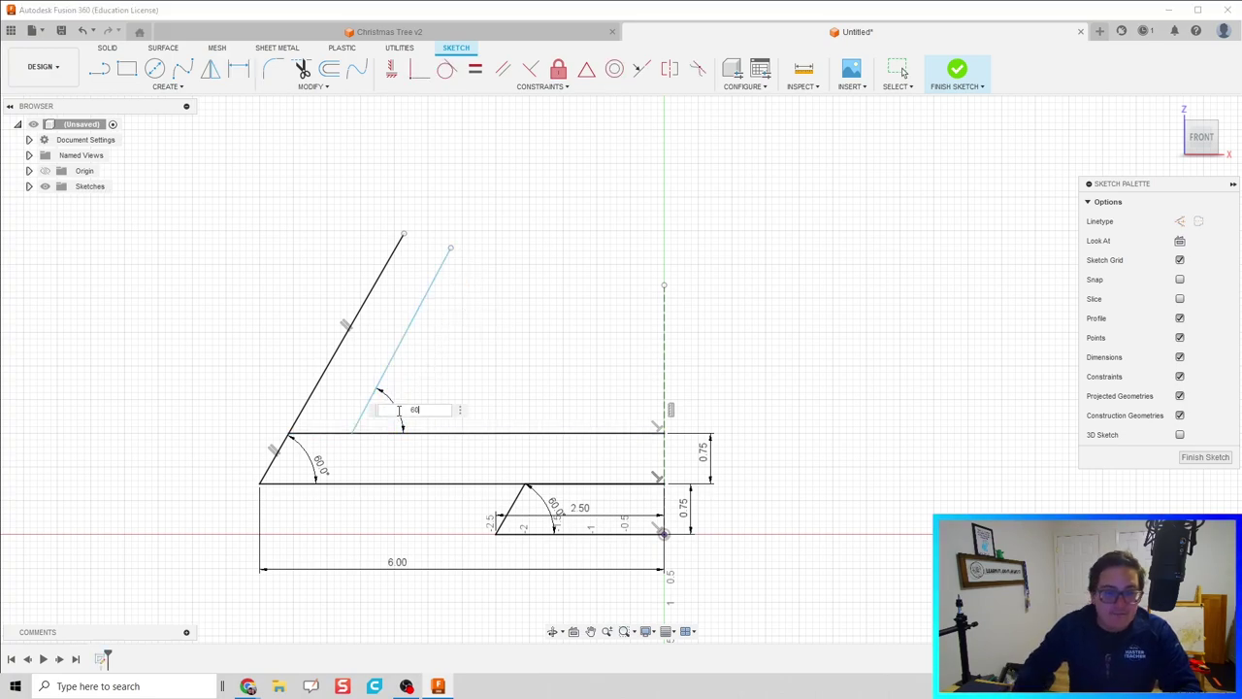
pyautogui.write('60')
pyautogui.press('Return')
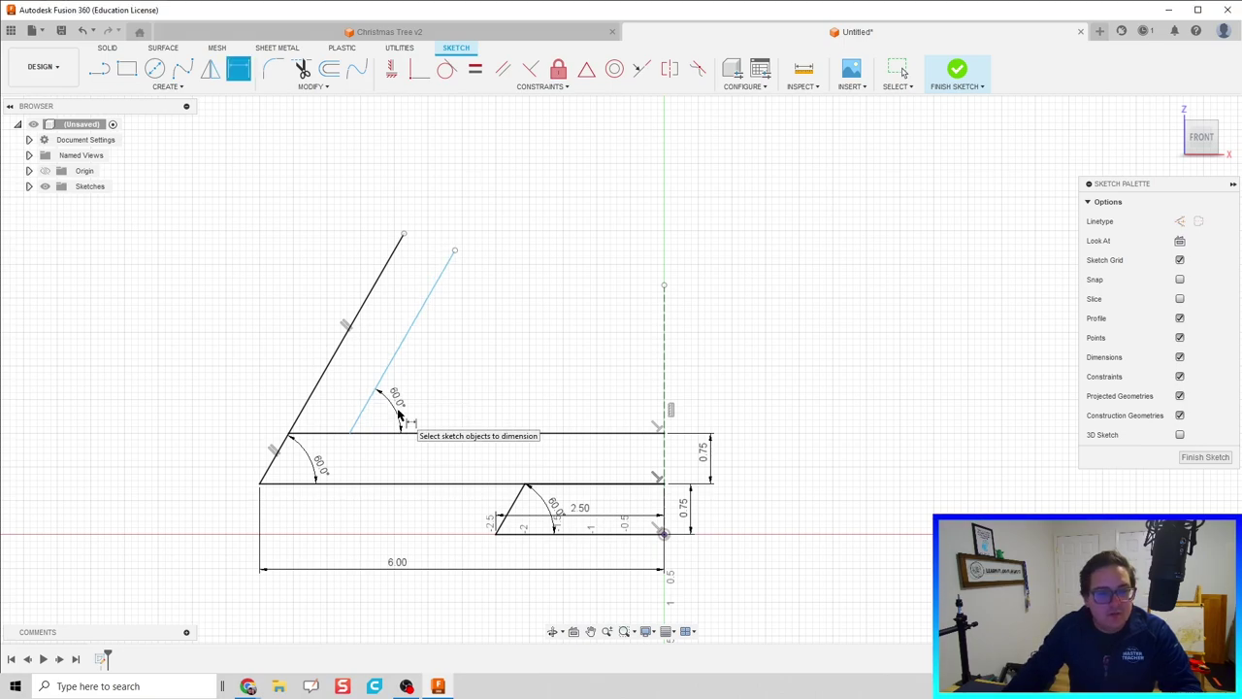
# Dimension the two slanted lines 0.75 apart, placing the dimension between them
pyautogui.click(339, 354)
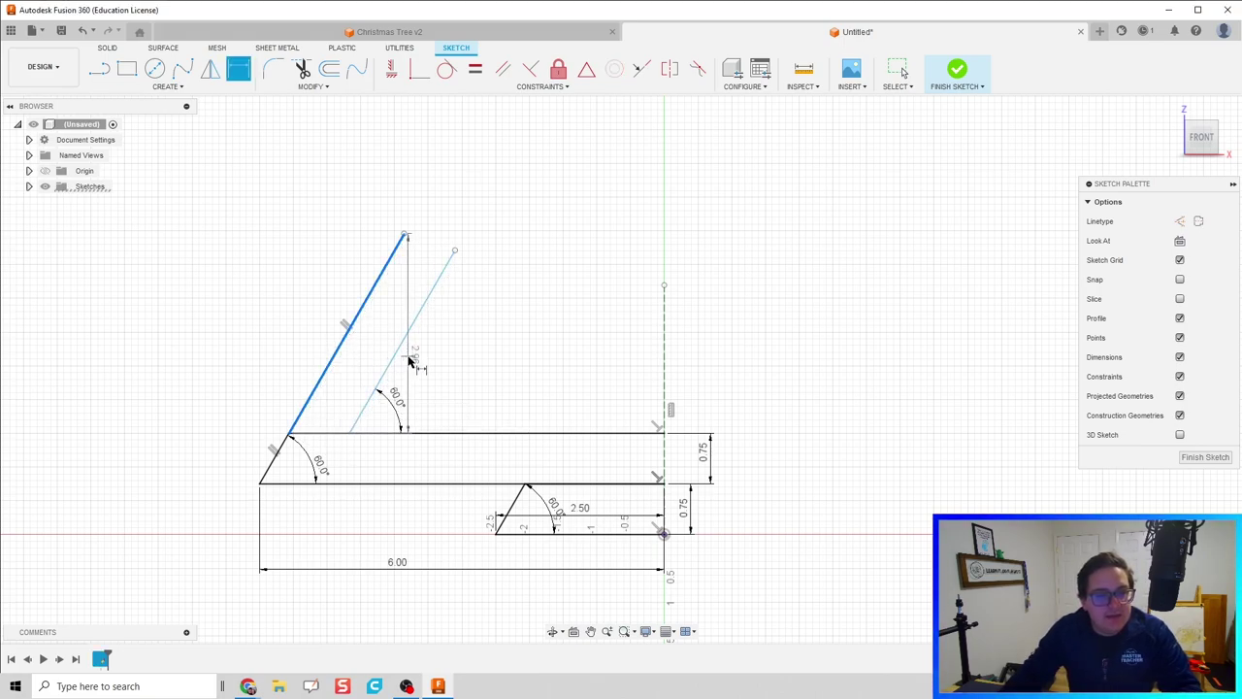
pyautogui.click(398, 353)
pyautogui.click(441, 226)
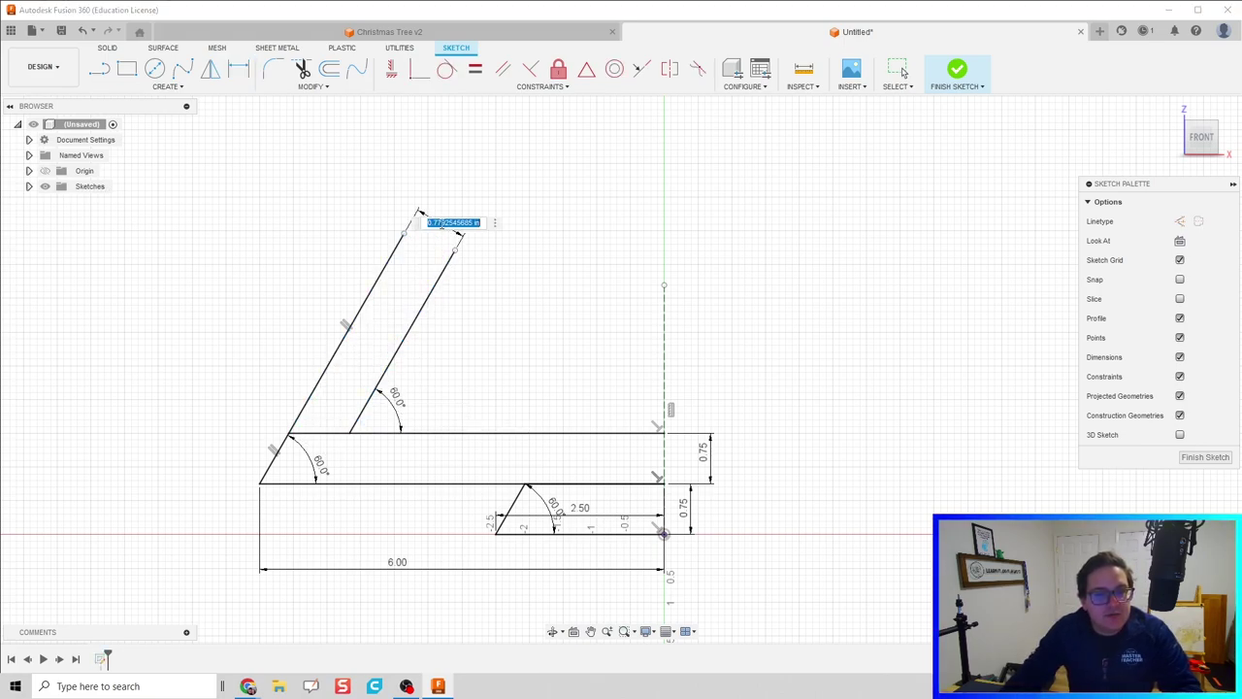
pyautogui.press('Return')
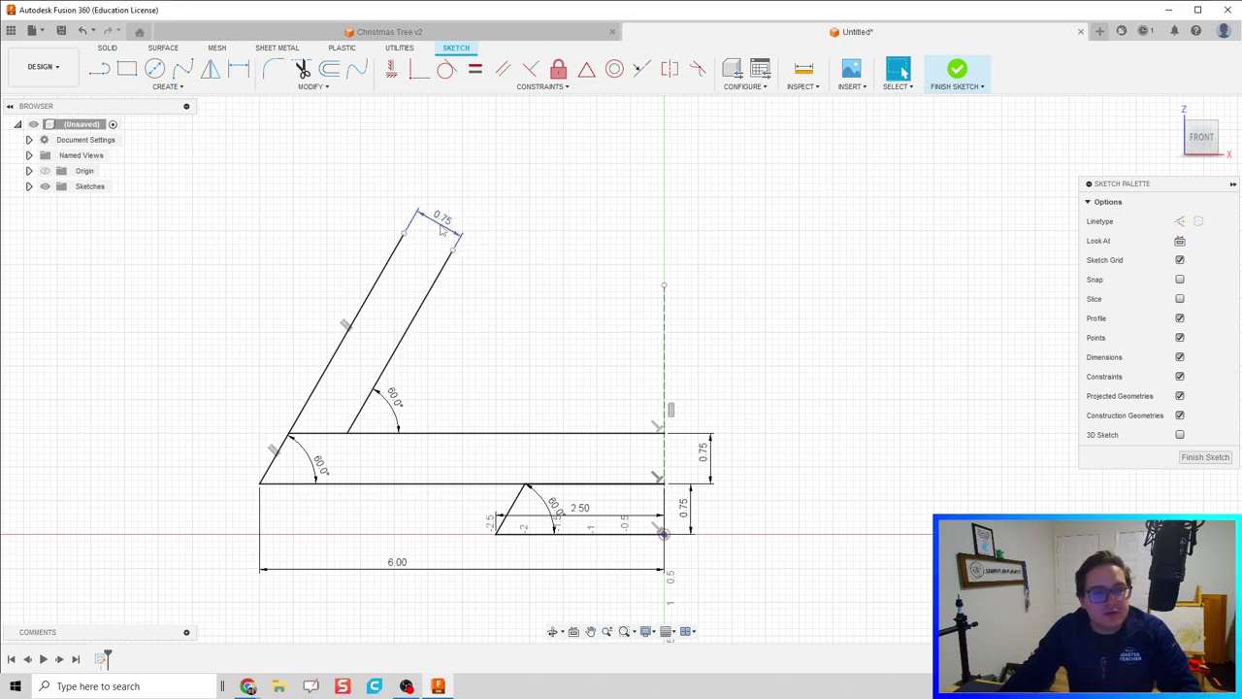
pyautogui.moveTo(442, 222); pyautogui.dragTo(383, 326)
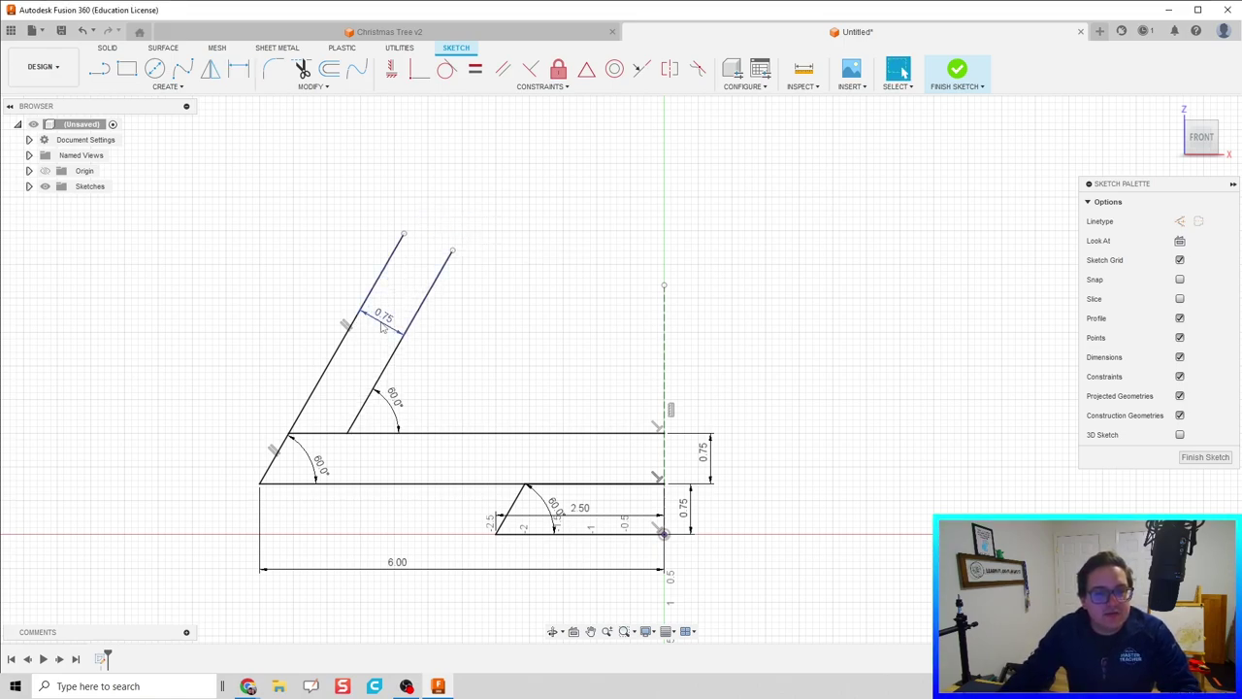
pyautogui.scroll(1, 462, 397)
pyautogui.scroll(-1, 463, 407)
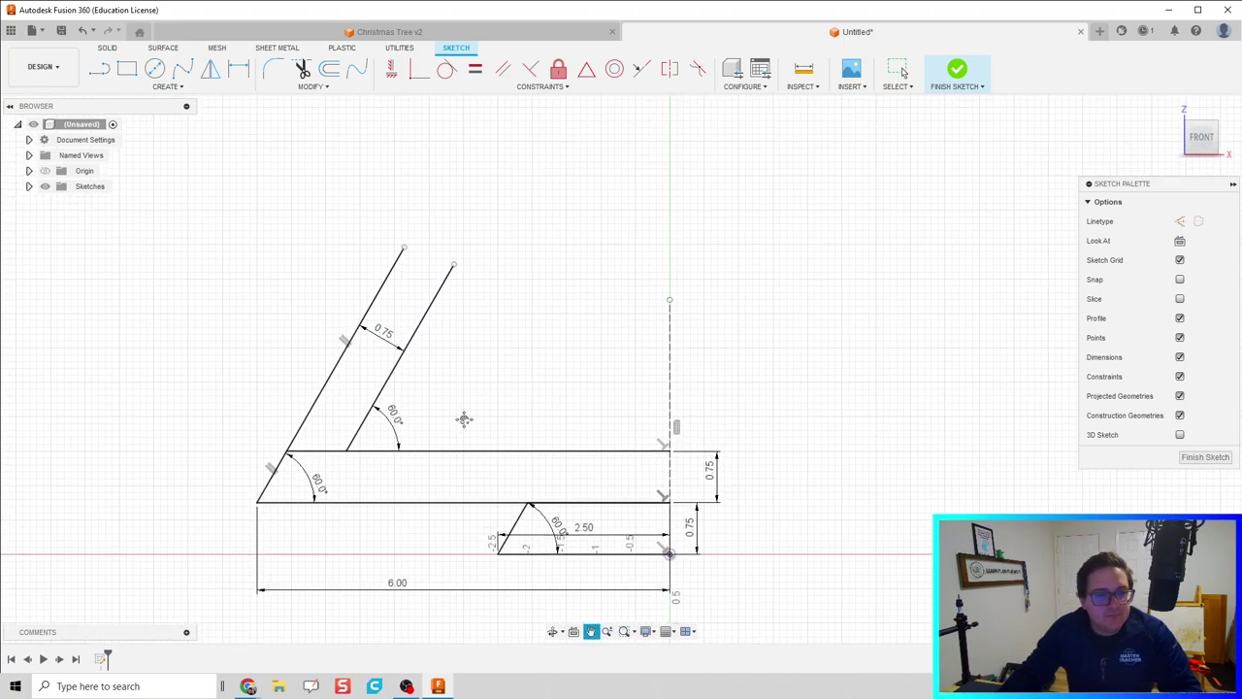
pyautogui.scroll(-1, 385, 411)
# Set the left slanted line's length to 5.25
pyautogui.press('d')
pyautogui.click(353, 386)
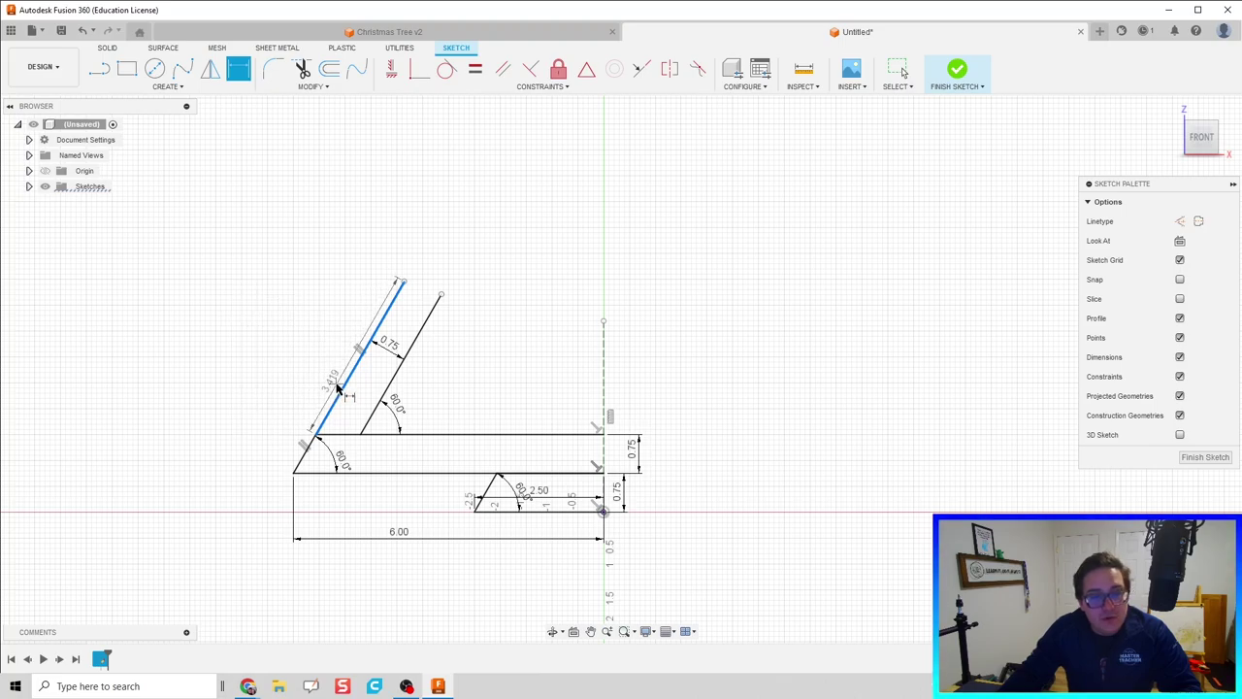
pyautogui.scroll(4, 356, 386)
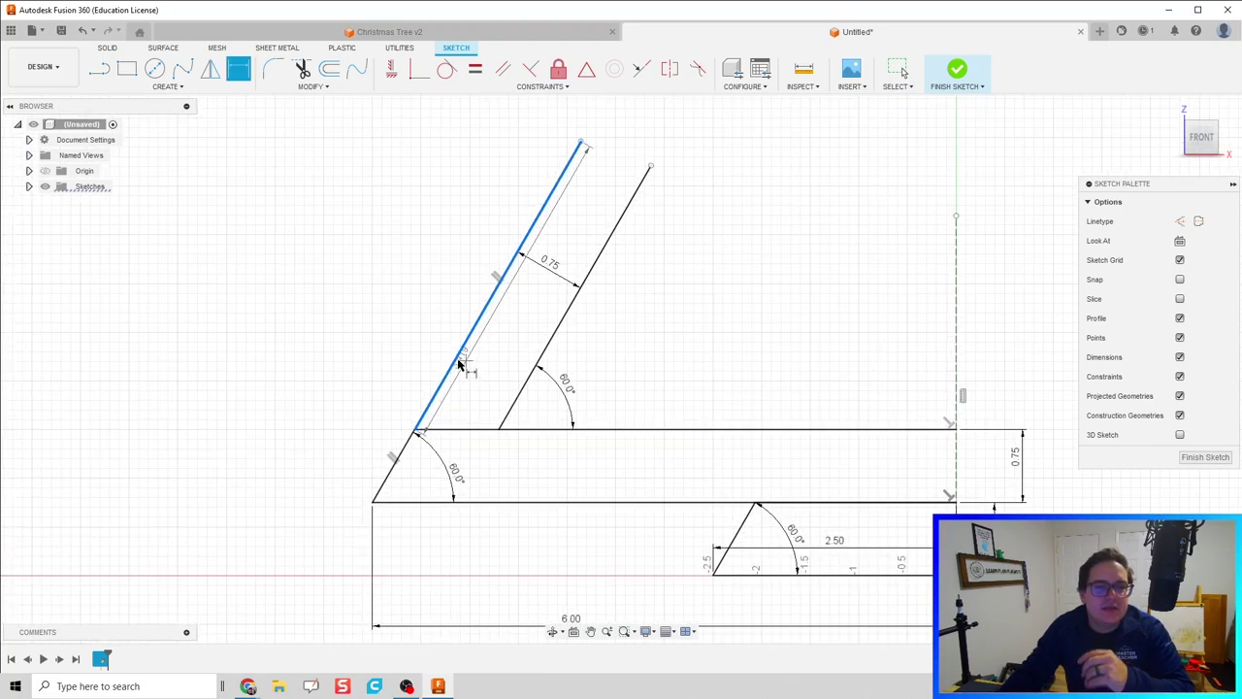
pyautogui.scroll(-2, 461, 365)
pyautogui.moveTo(456, 364); pyautogui.dragTo(474, 419, button='middle')
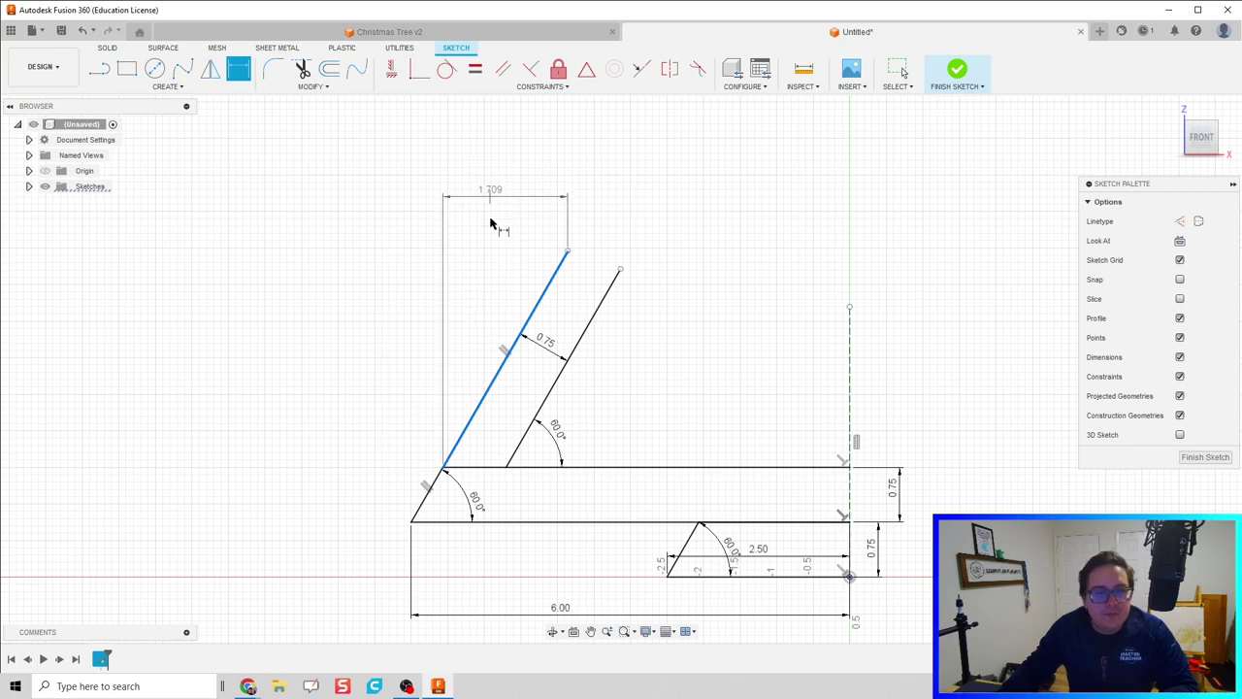
pyautogui.click(399, 224)
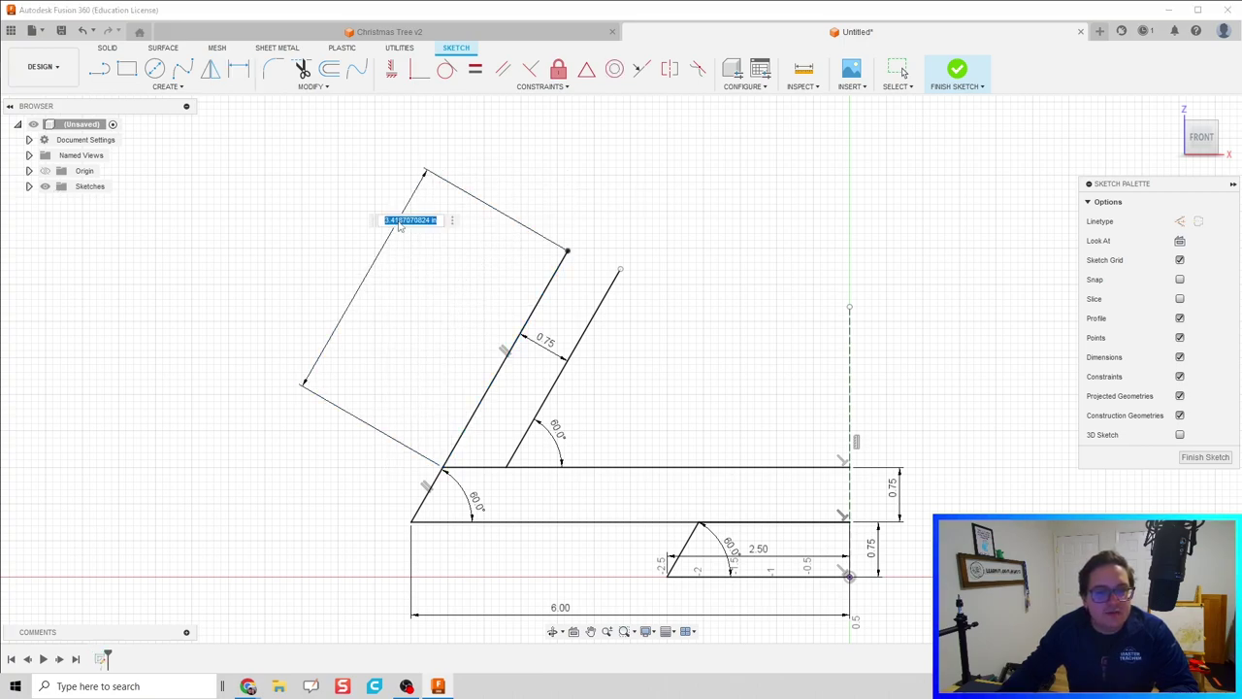
pyautogui.write('5.25')
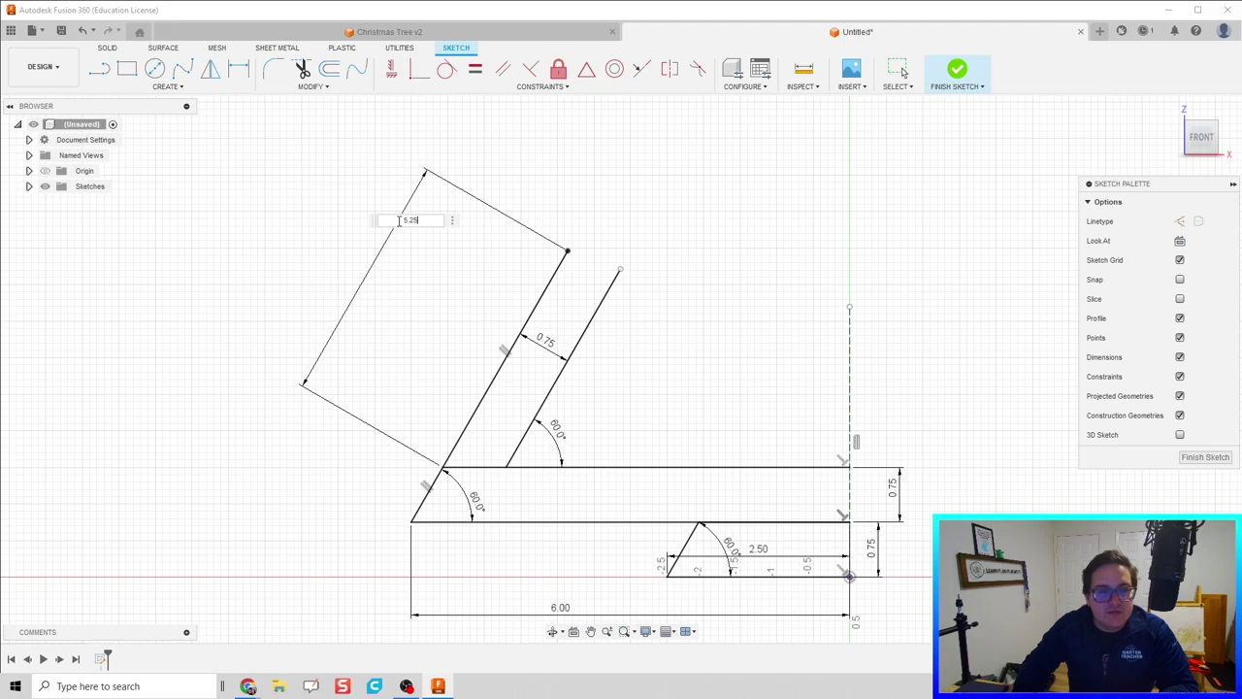
pyautogui.press('Return')
# Set the right slanted line's length to 5.25
pyautogui.scroll(-2, 626, 233)
pyautogui.moveTo(580, 288)
pyautogui.mouseDown(button='middle')
pyautogui.moveTo(544, 353)
pyautogui.moveTo(527, 454)
pyautogui.mouseUp(button='middle')
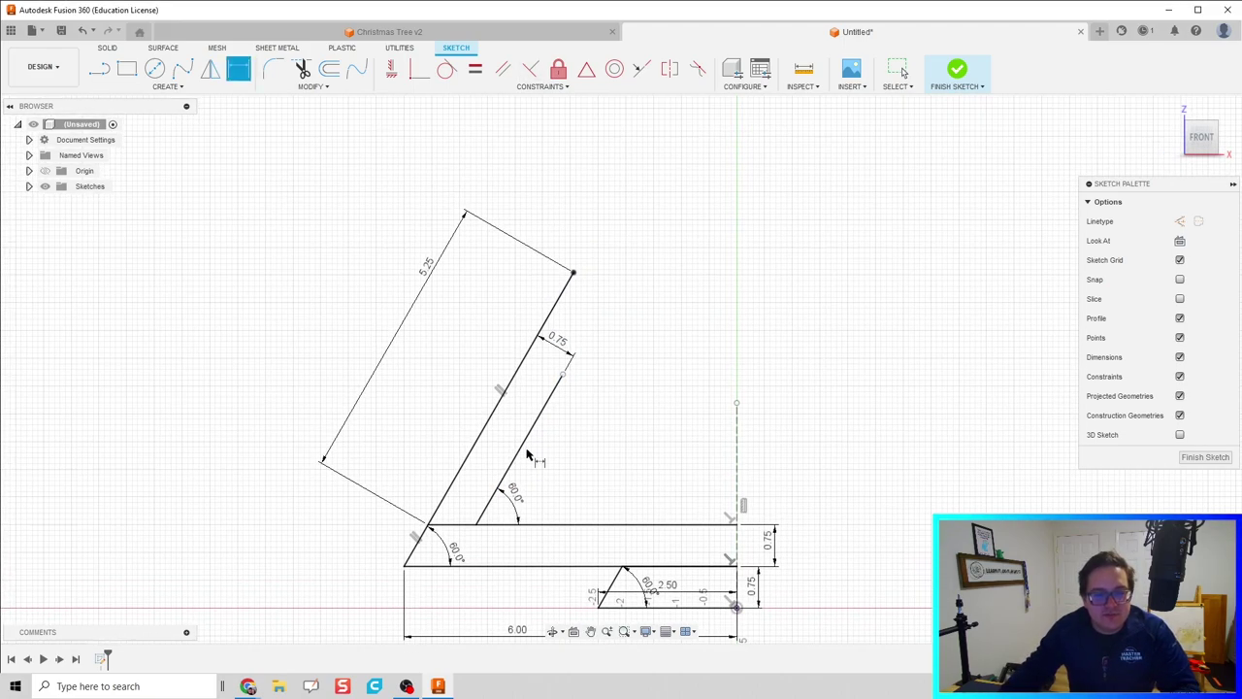
pyautogui.click(588, 452)
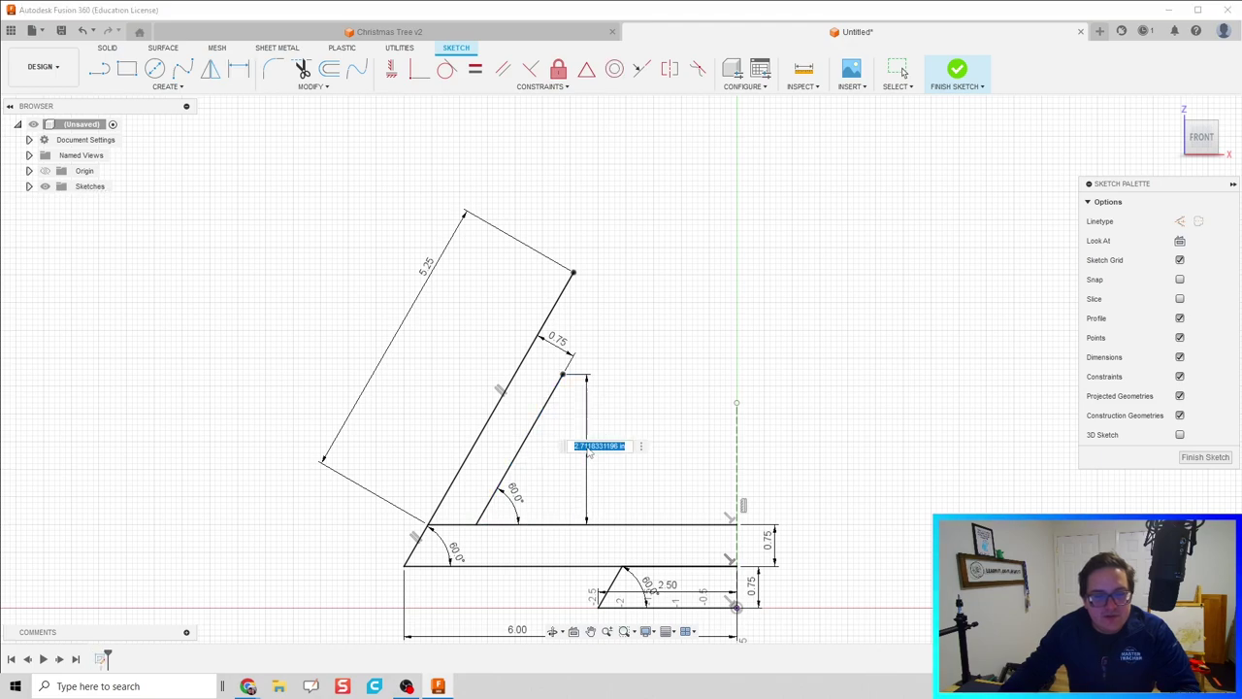
pyautogui.press('Return')
pyautogui.hotkey('ctrl', 'z')
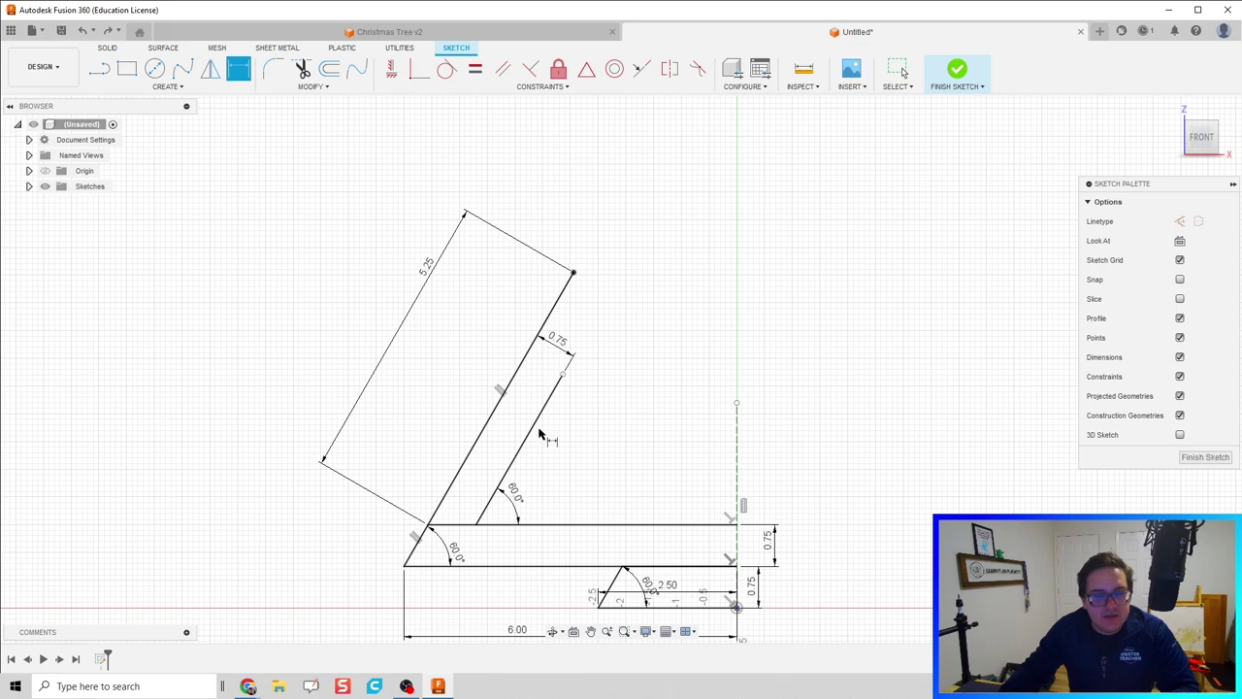
pyautogui.click(536, 433)
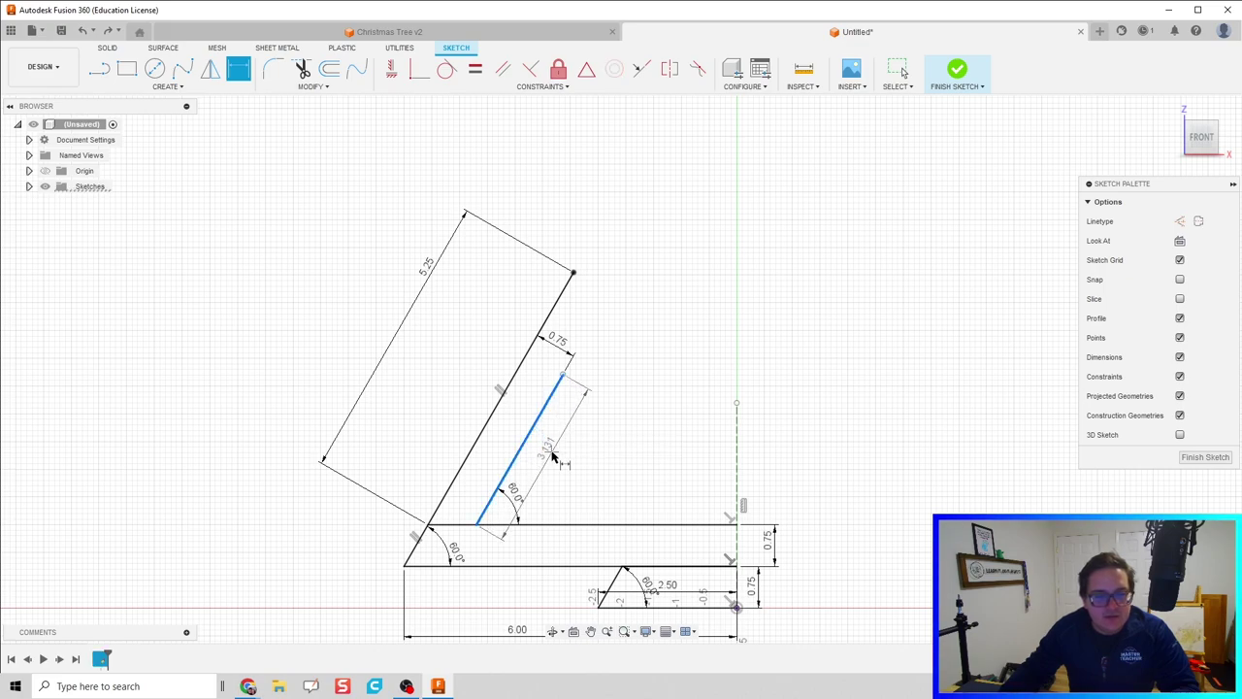
pyautogui.click(551, 456)
pyautogui.write('5.25')
pyautogui.press('Return')
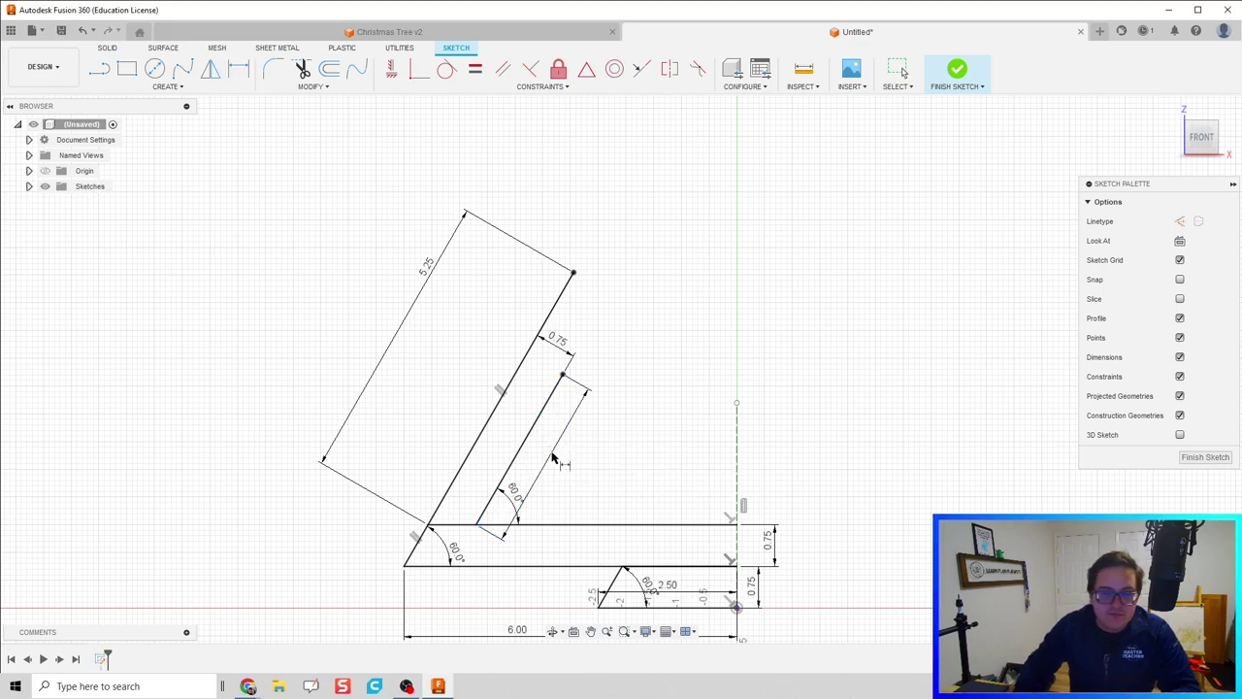
# Draw a short line joining the top ends of the two slanted lines
pyautogui.press('l')
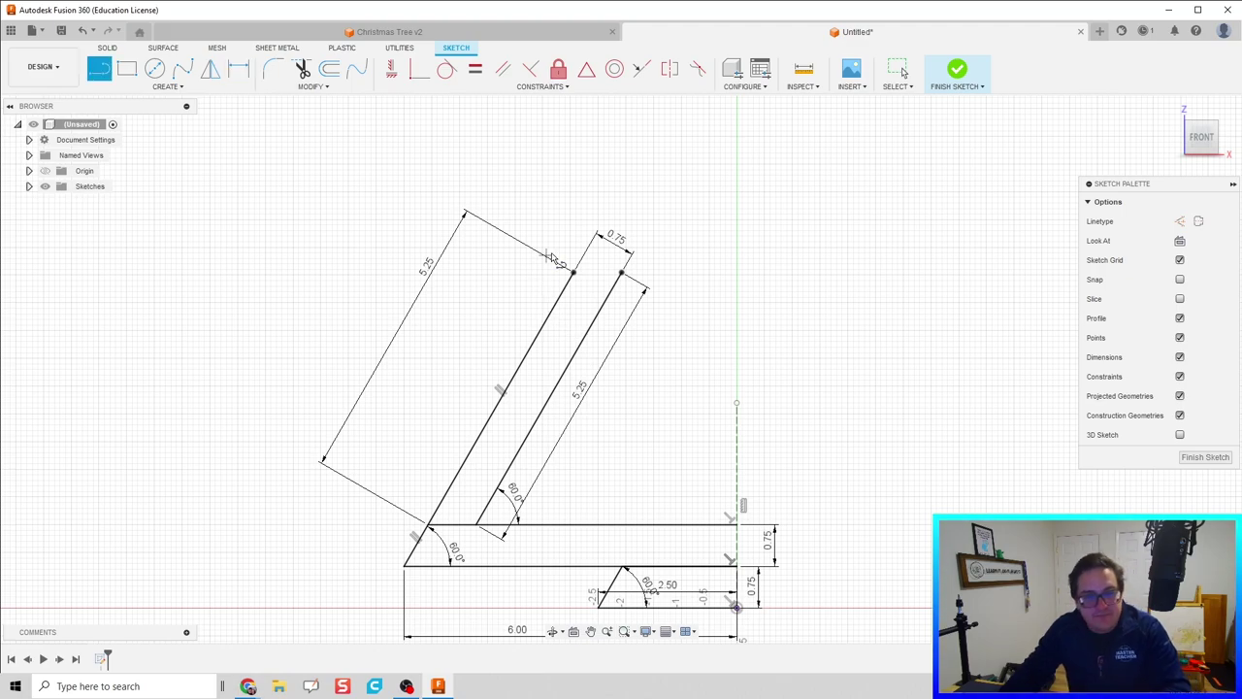
pyautogui.click(574, 273)
pyautogui.click(622, 273)
pyautogui.scroll(-2, 544, 369)
pyautogui.scroll(1, 501, 366)
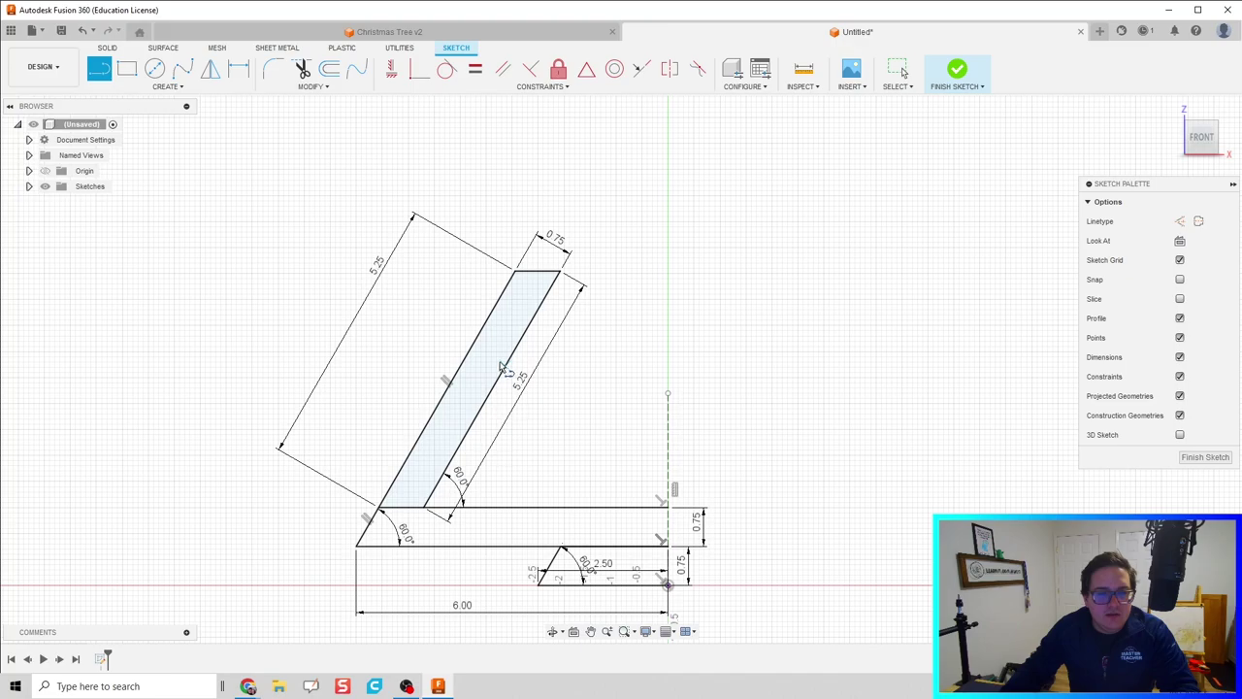
pyautogui.press('Escape')
pyautogui.scroll(2, 496, 337)
pyautogui.click(518, 260)
pyautogui.click(522, 267)
pyautogui.click(555, 269)
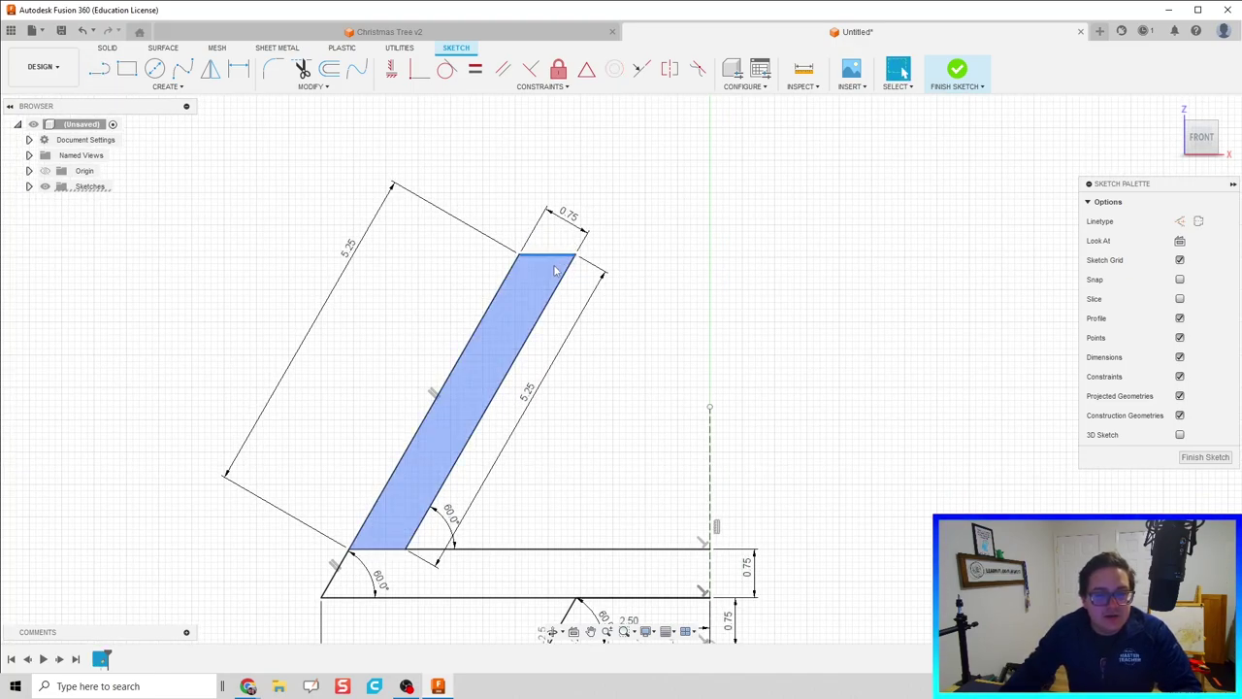
pyautogui.scroll(1, 555, 270)
pyautogui.click(670, 382)
pyautogui.scroll(-2, 669, 389)
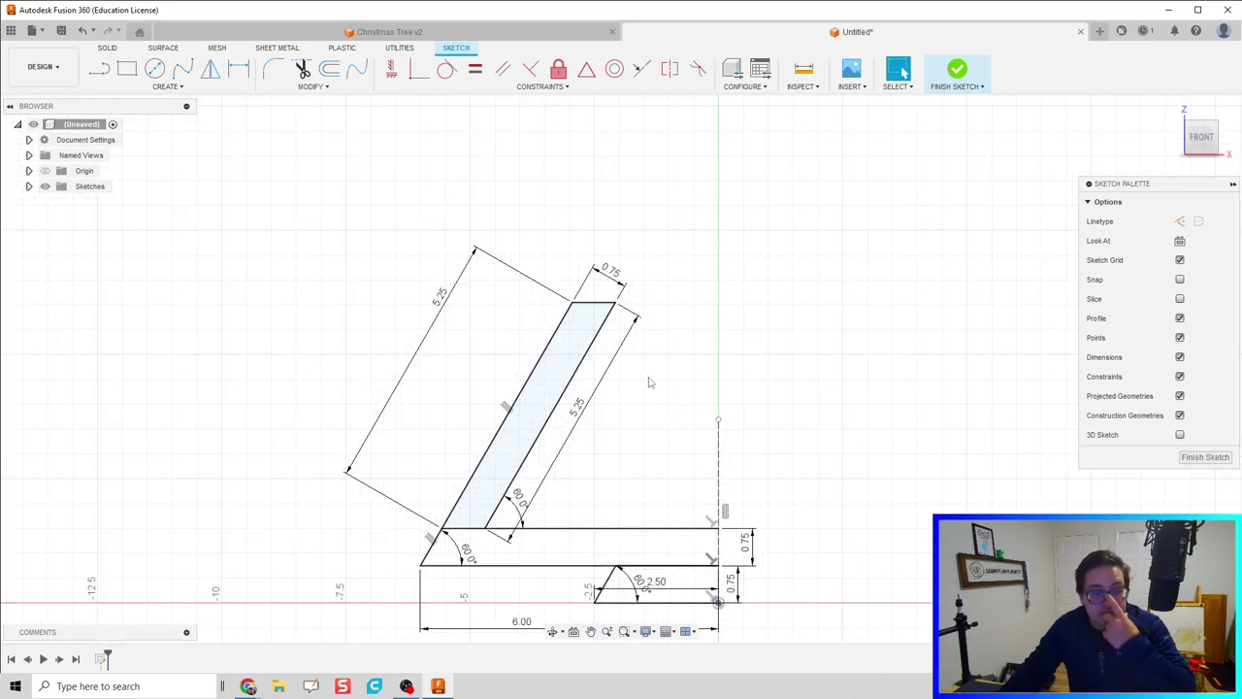
pyautogui.click(574, 360)
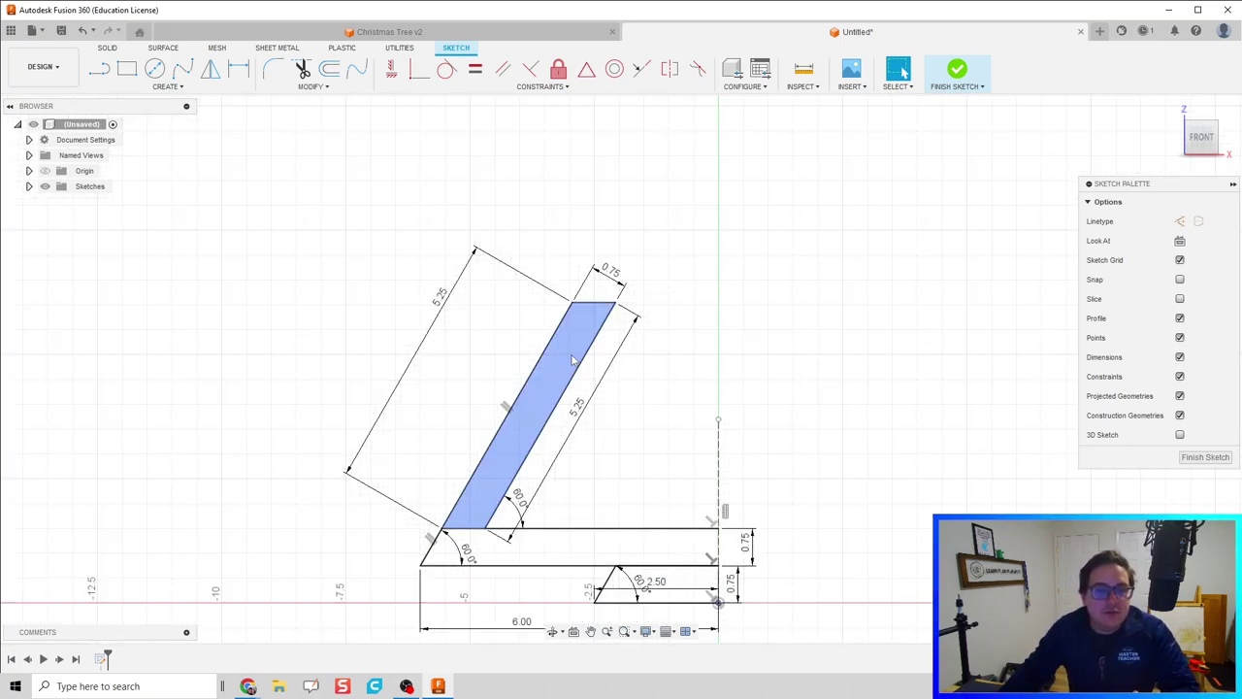
pyautogui.scroll(-2, 574, 360)
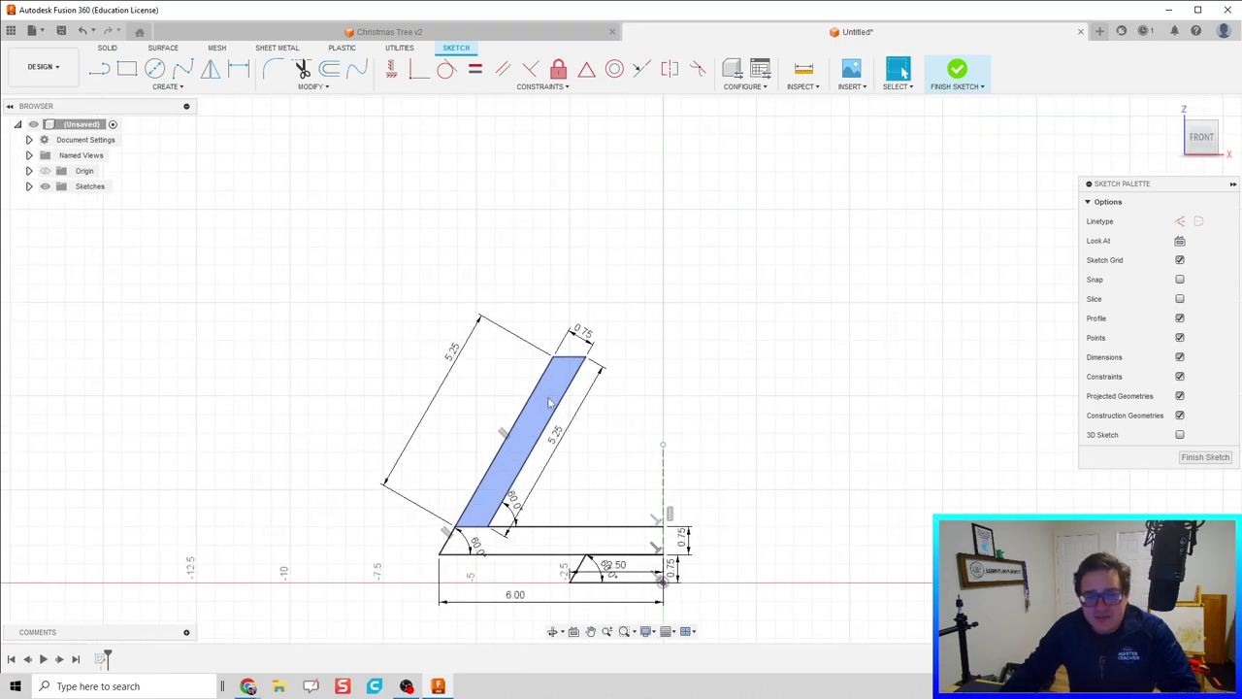
pyautogui.click(522, 364)
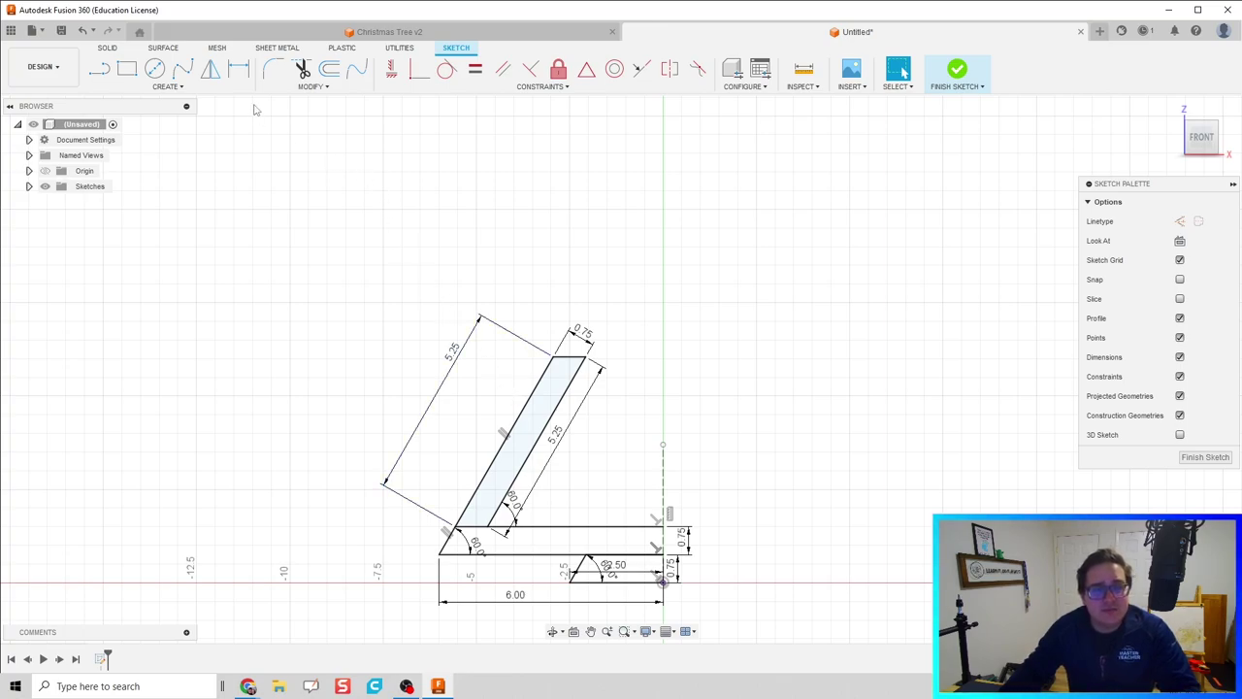
pyautogui.click(526, 407)
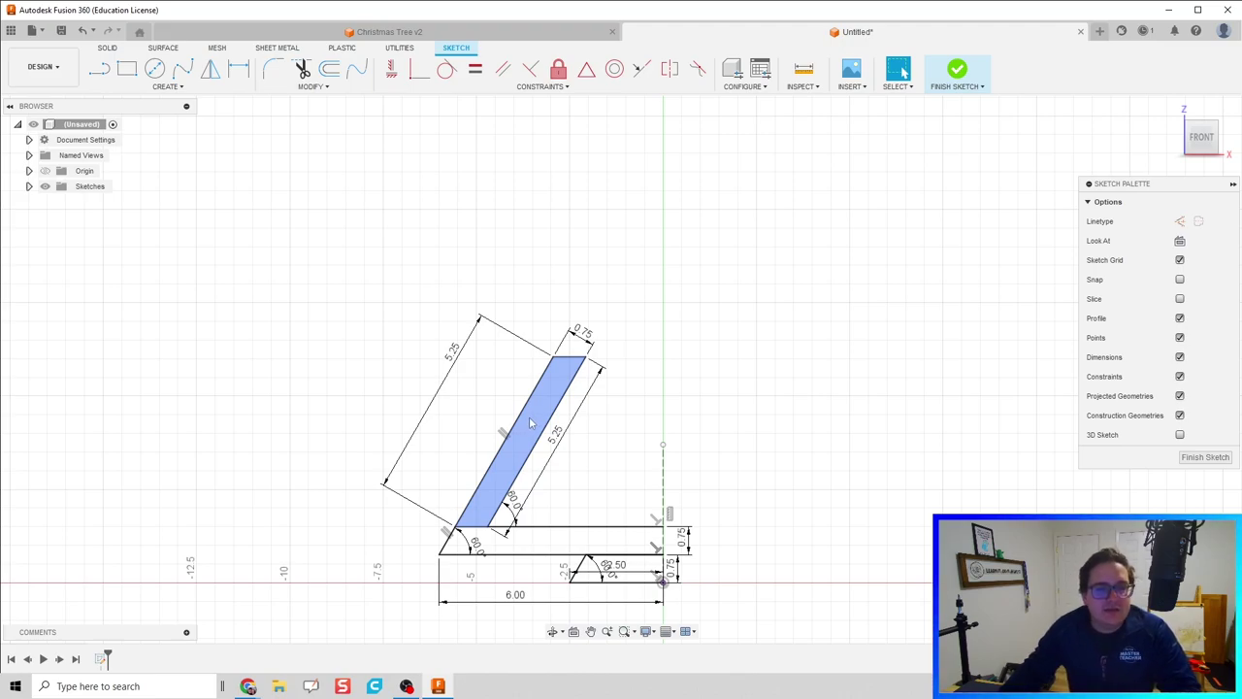
# Select the slanted strip's three outline lines and move a copy up and right along the slant
pyautogui.click(504, 390)
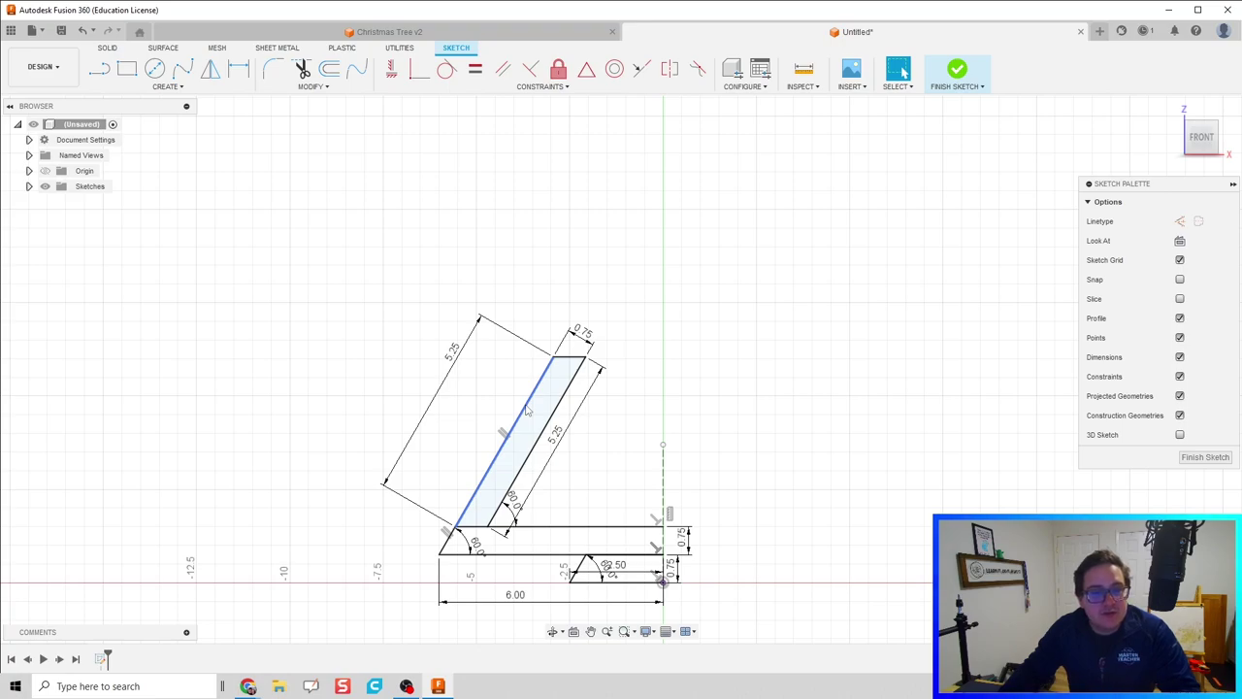
pyautogui.click(576, 381)
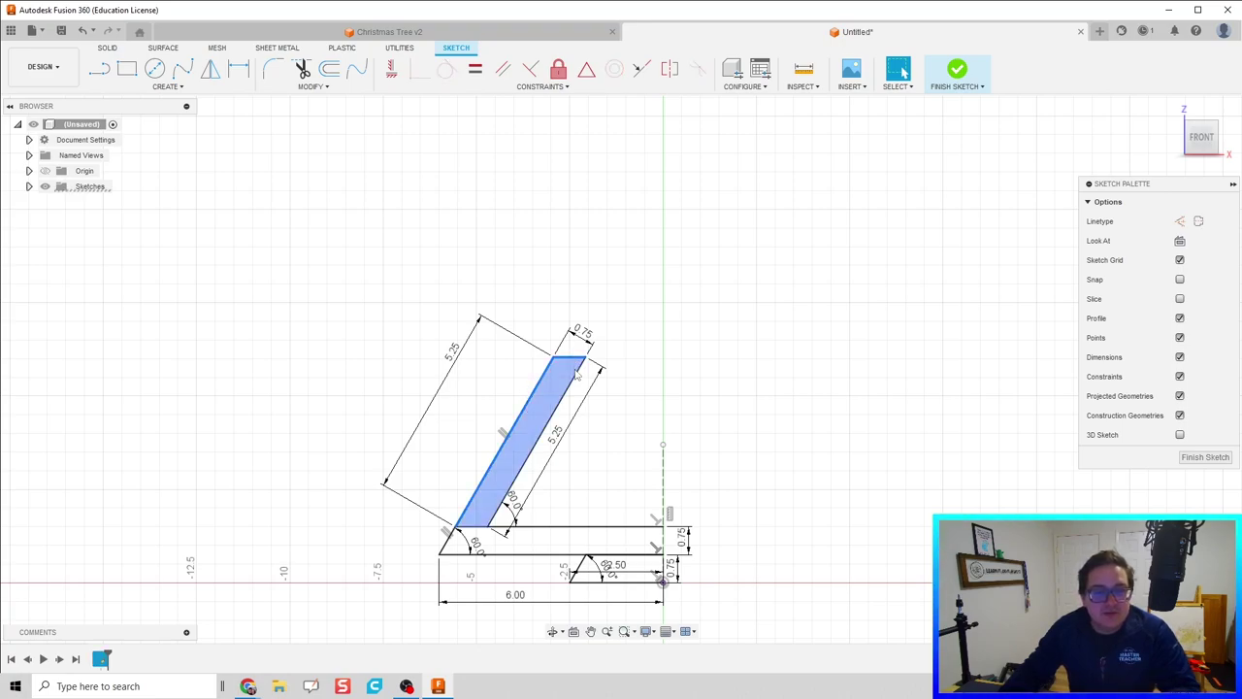
pyautogui.click(515, 297)
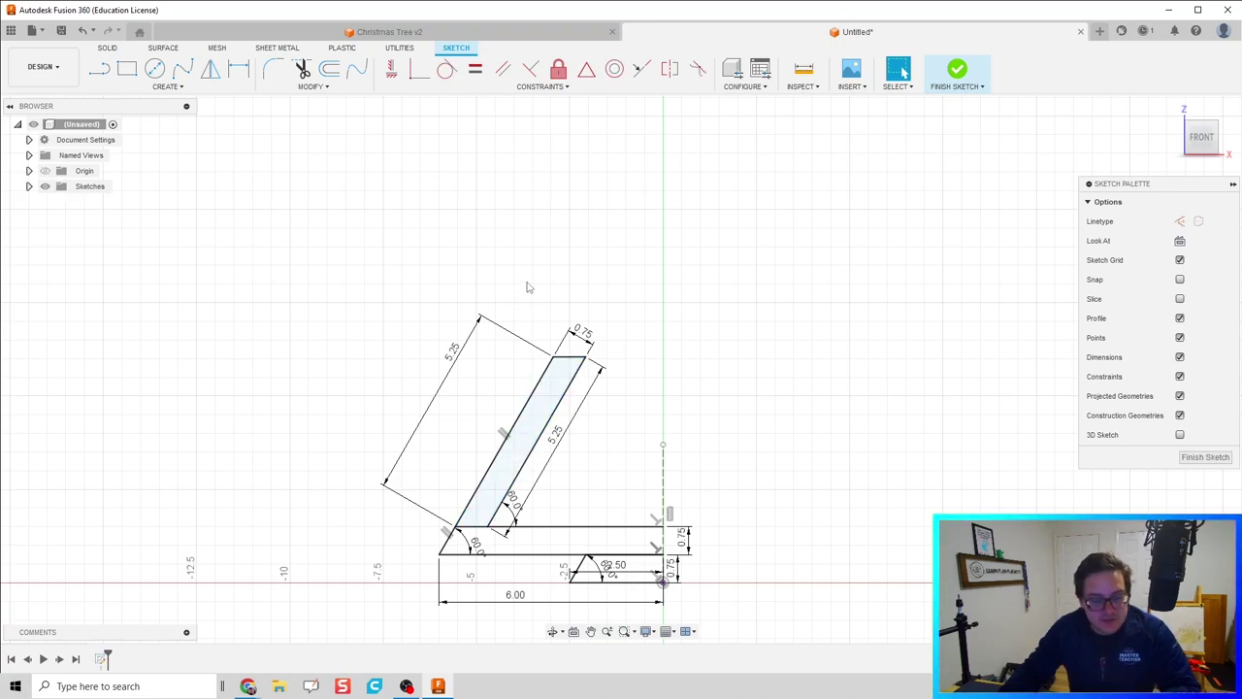
pyautogui.click(530, 407)
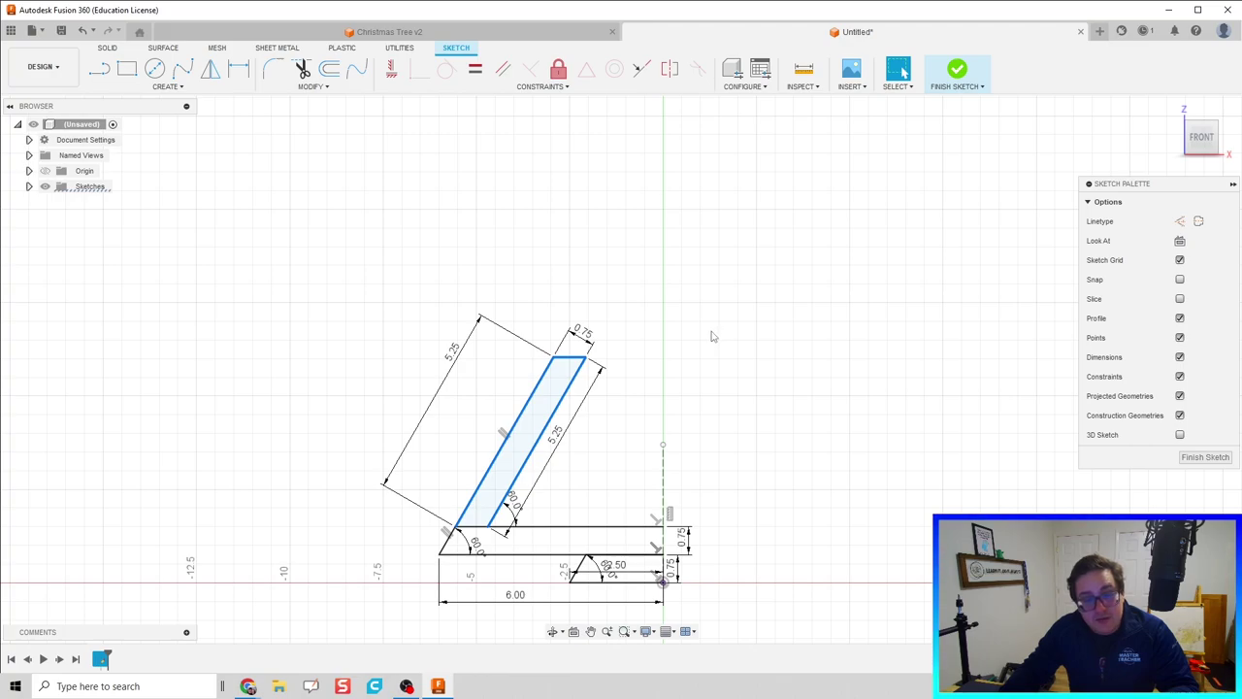
pyautogui.press('m')
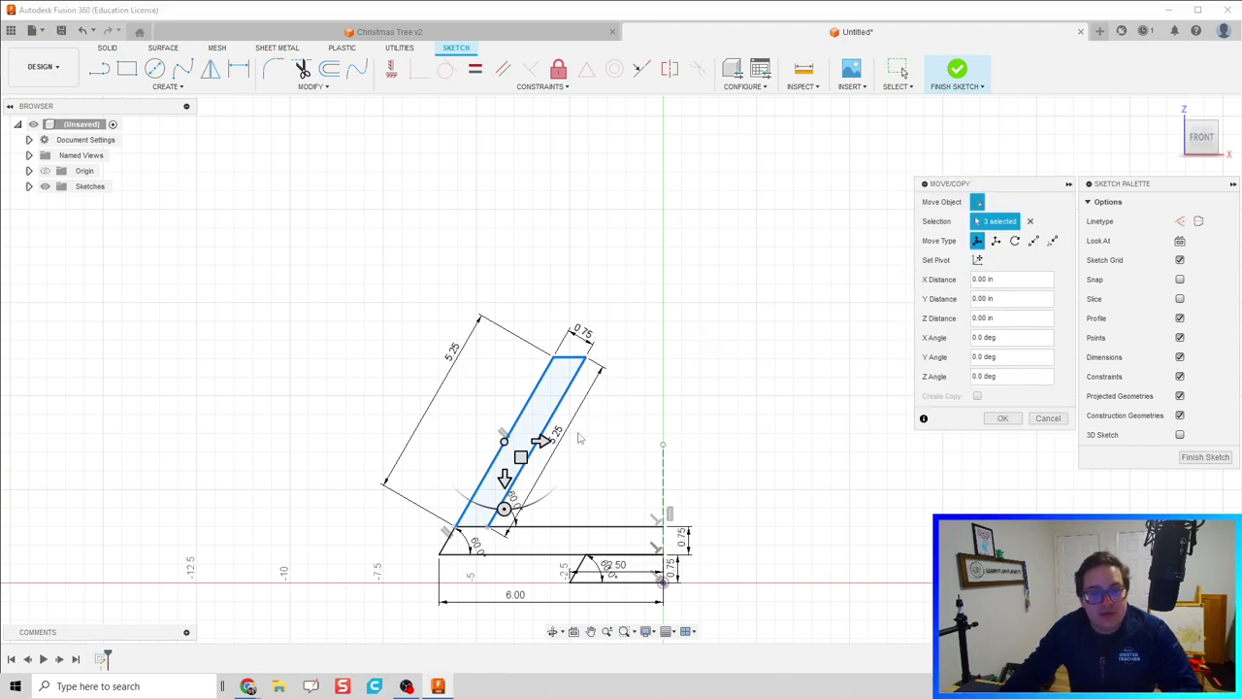
pyautogui.moveTo(521, 454); pyautogui.dragTo(550, 320)
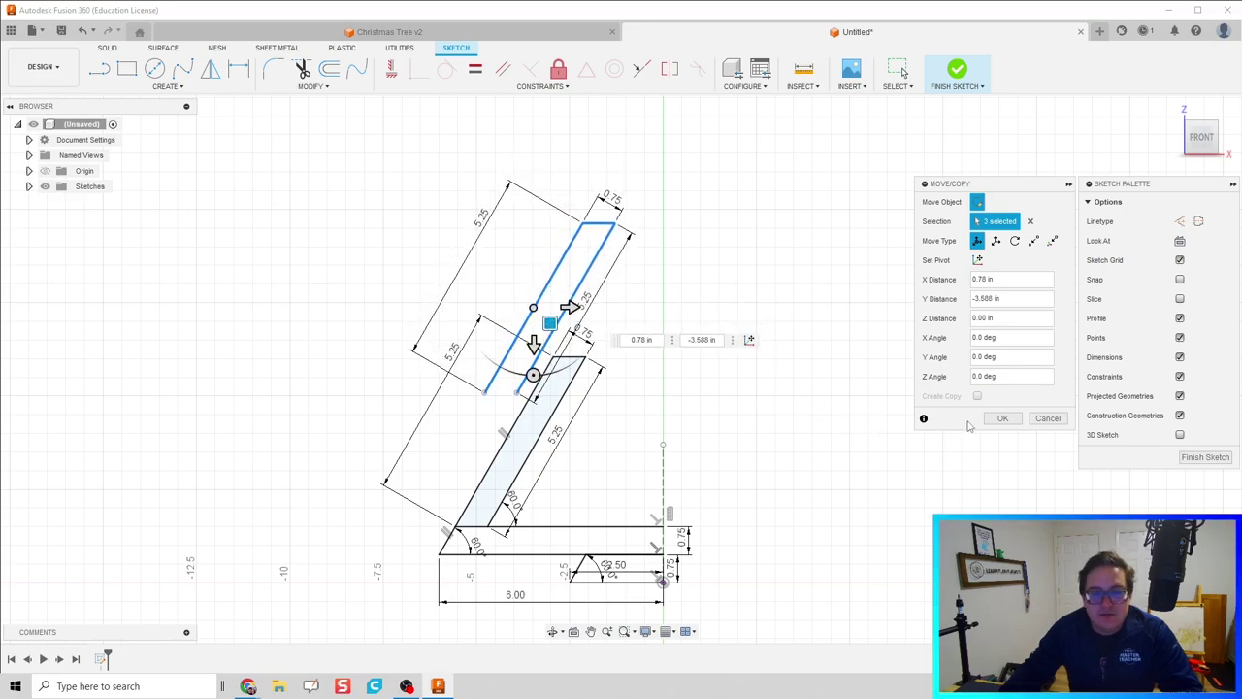
pyautogui.click(1002, 419)
# Draw a line across the copied strip's open ends to close it into a profile
pyautogui.scroll(5, 496, 392)
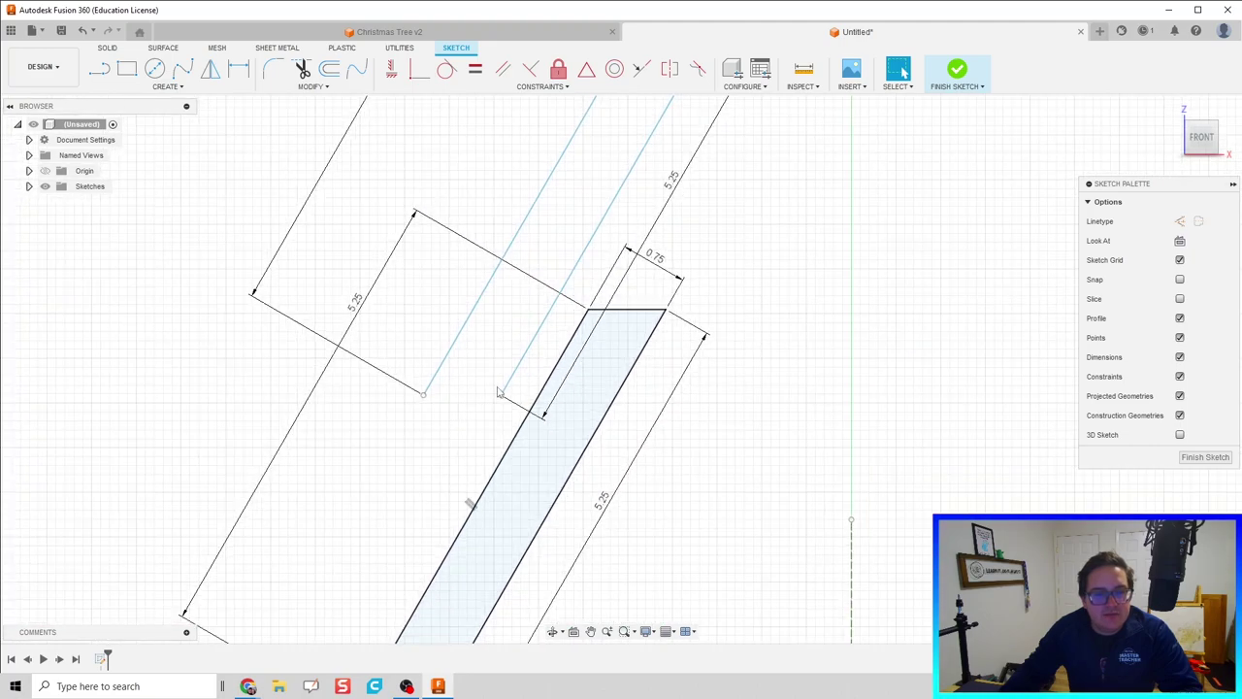
pyautogui.press('l')
pyautogui.click(500, 394)
pyautogui.click(423, 394)
pyautogui.scroll(-2, 485, 369)
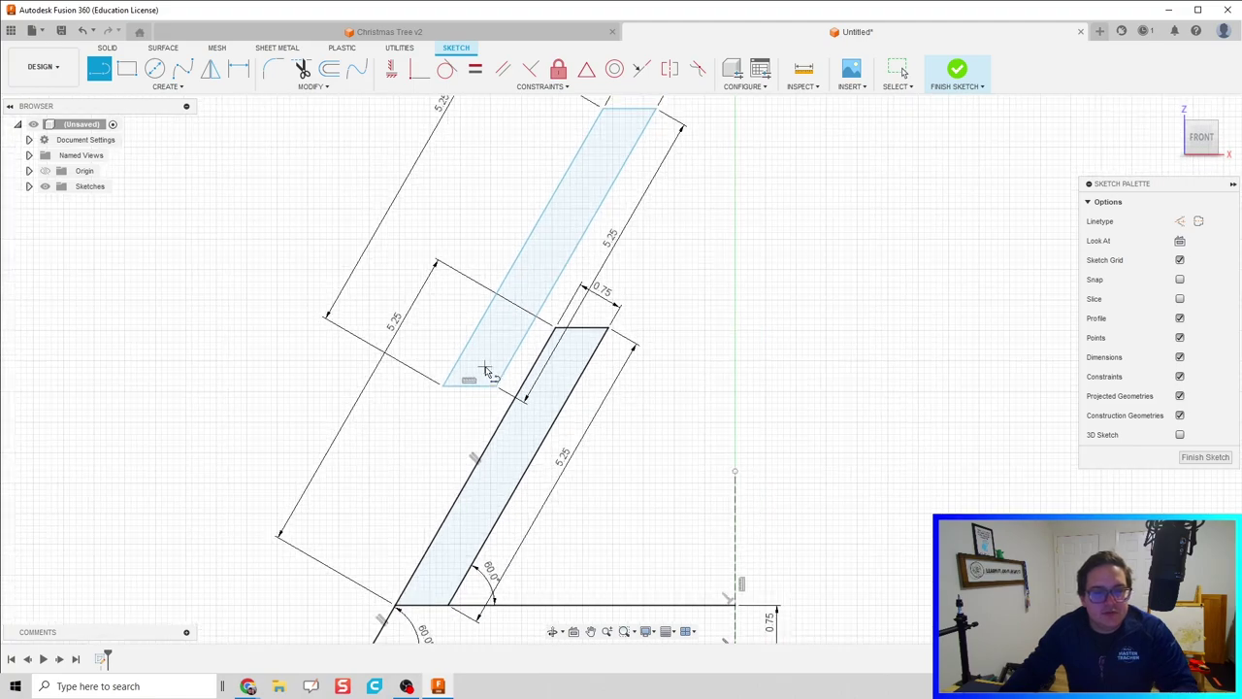
pyautogui.scroll(-1, 501, 357)
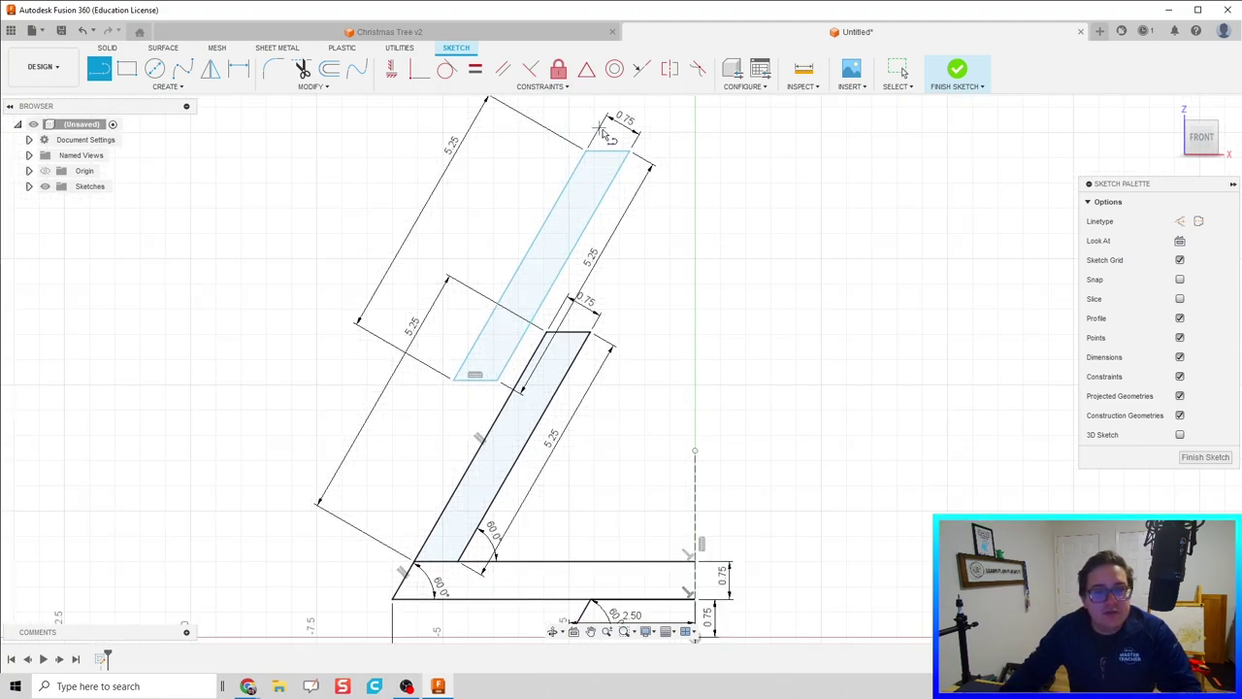
# Make the upper strip's corner endpoint coincident with the lower strip's edge
pyautogui.click(420, 78)
pyautogui.scroll(5, 495, 310)
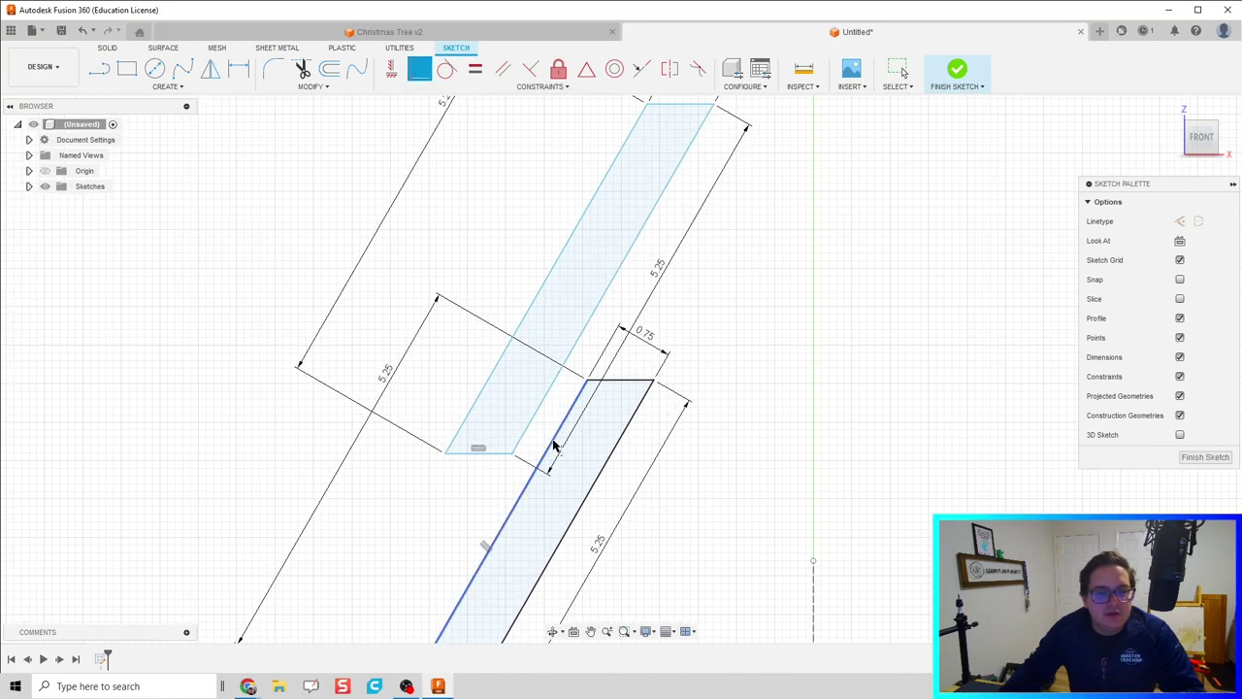
pyautogui.scroll(6, 495, 471)
pyautogui.moveTo(491, 416); pyautogui.dragTo(474, 341, button='middle')
pyautogui.click(477, 347)
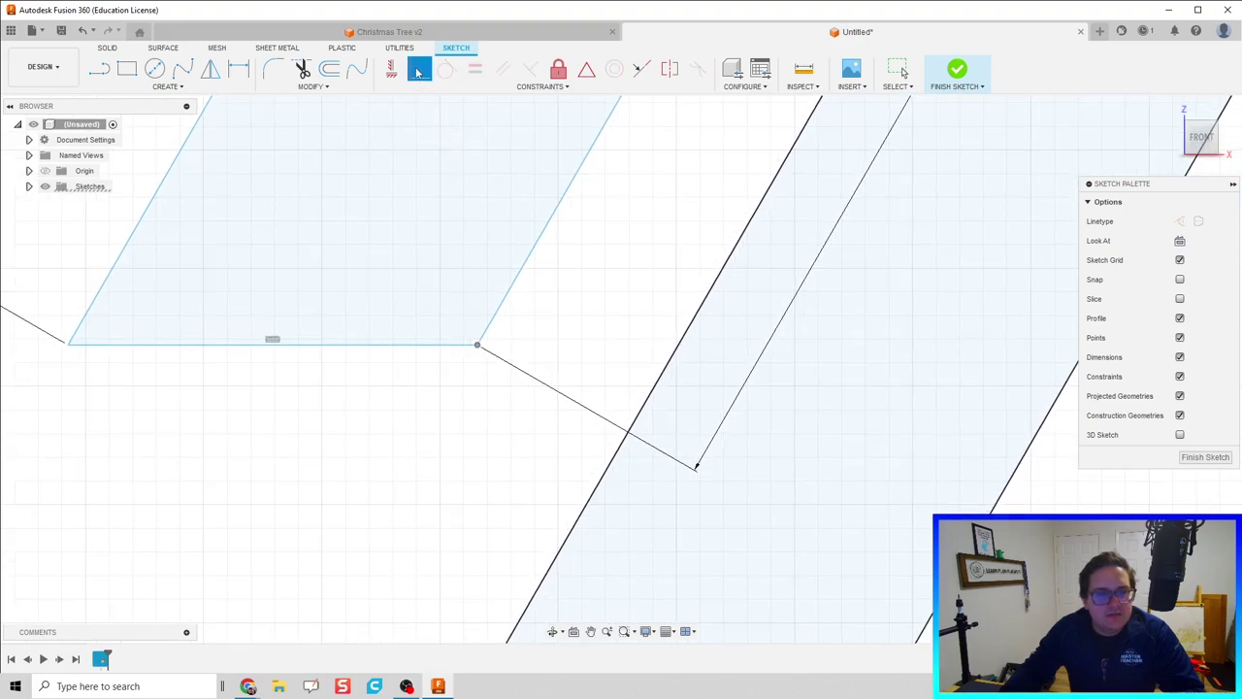
pyautogui.click(668, 360)
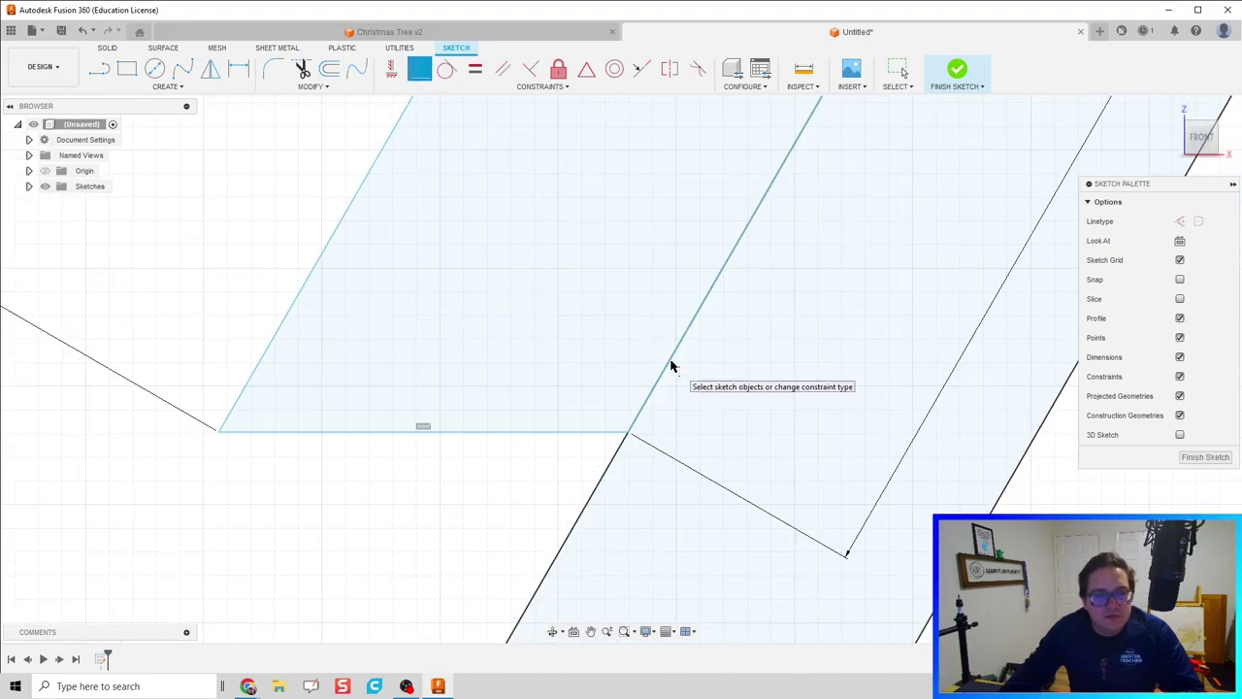
# Dimension the upper strip's slanted edge at a 60° angle
pyautogui.scroll(-3, 527, 494)
pyautogui.scroll(3, 591, 355)
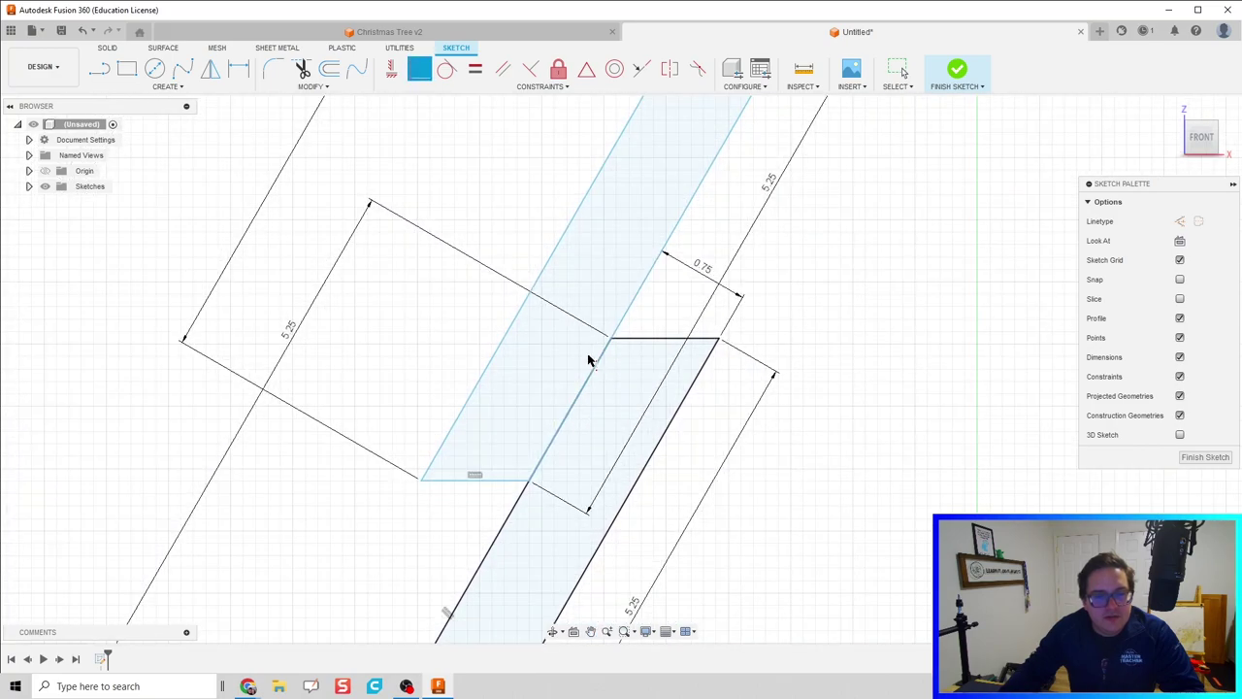
pyautogui.scroll(-2, 598, 370)
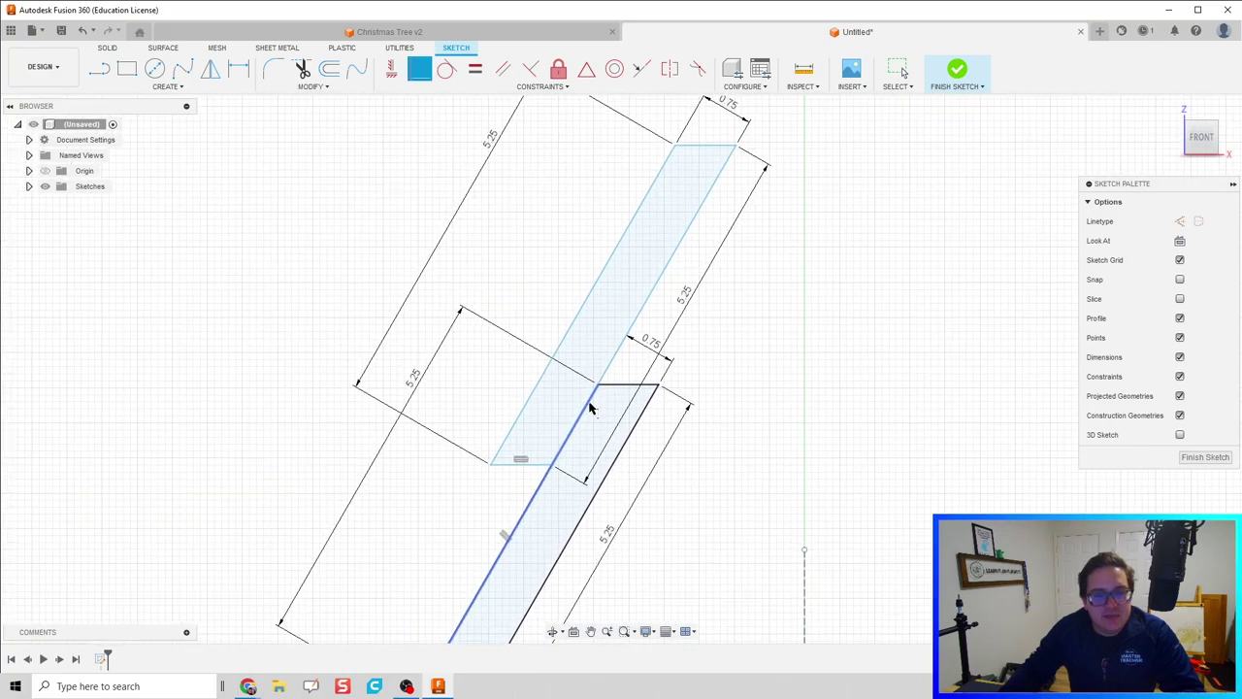
pyautogui.scroll(3, 566, 411)
pyautogui.scroll(-4, 560, 418)
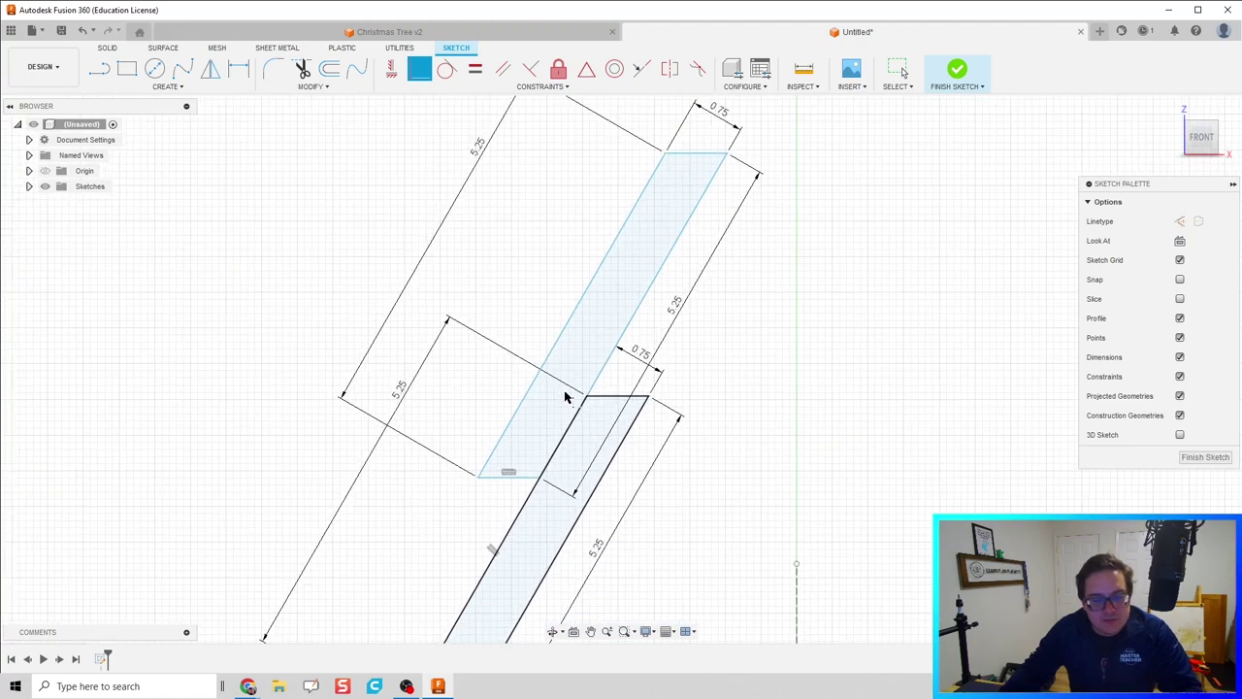
pyautogui.click(494, 465)
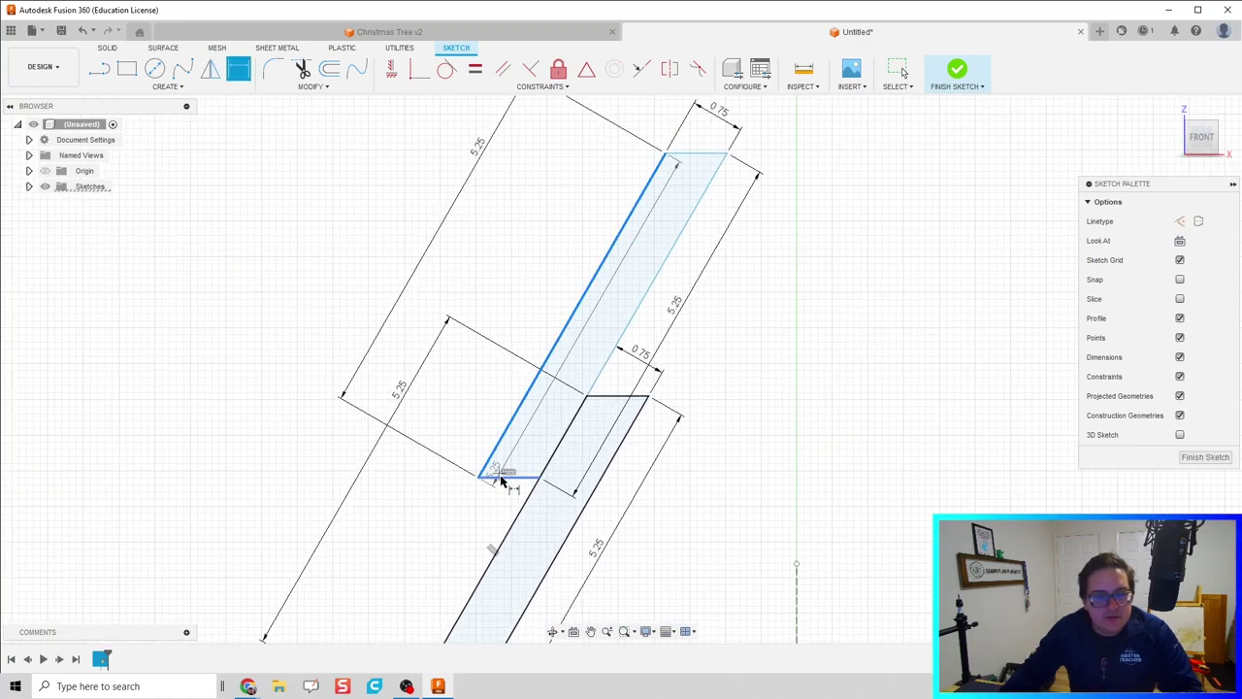
pyautogui.click(532, 456)
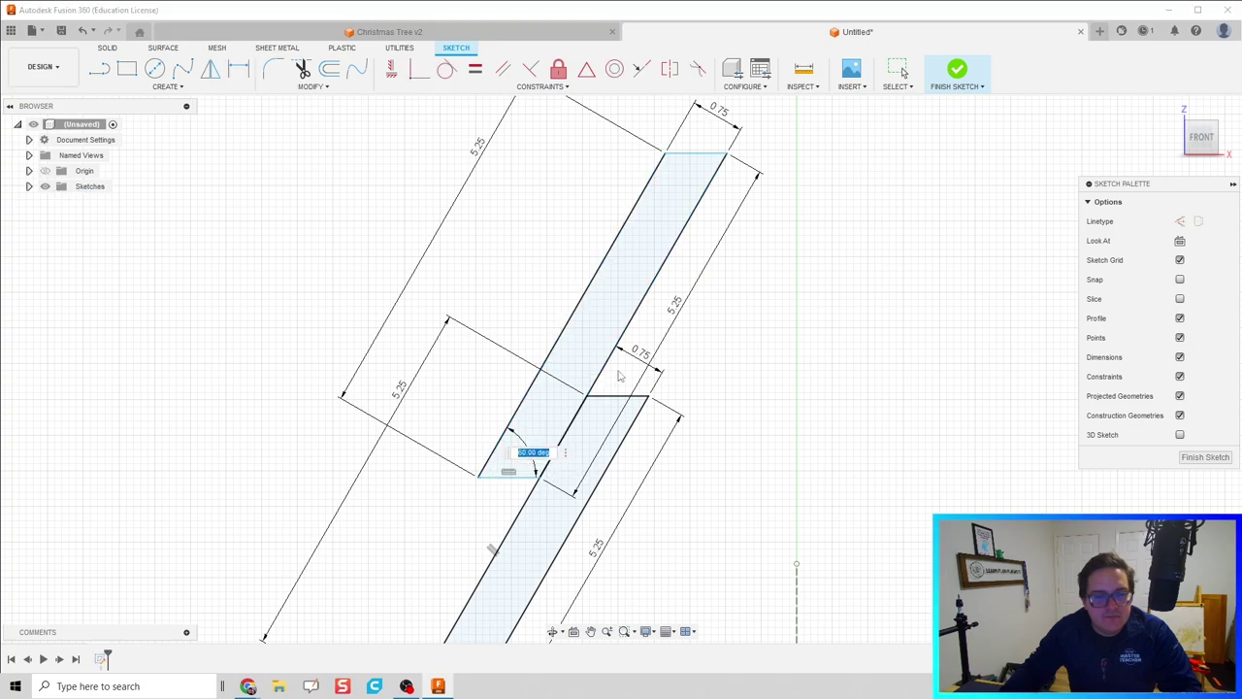
pyautogui.press('Return')
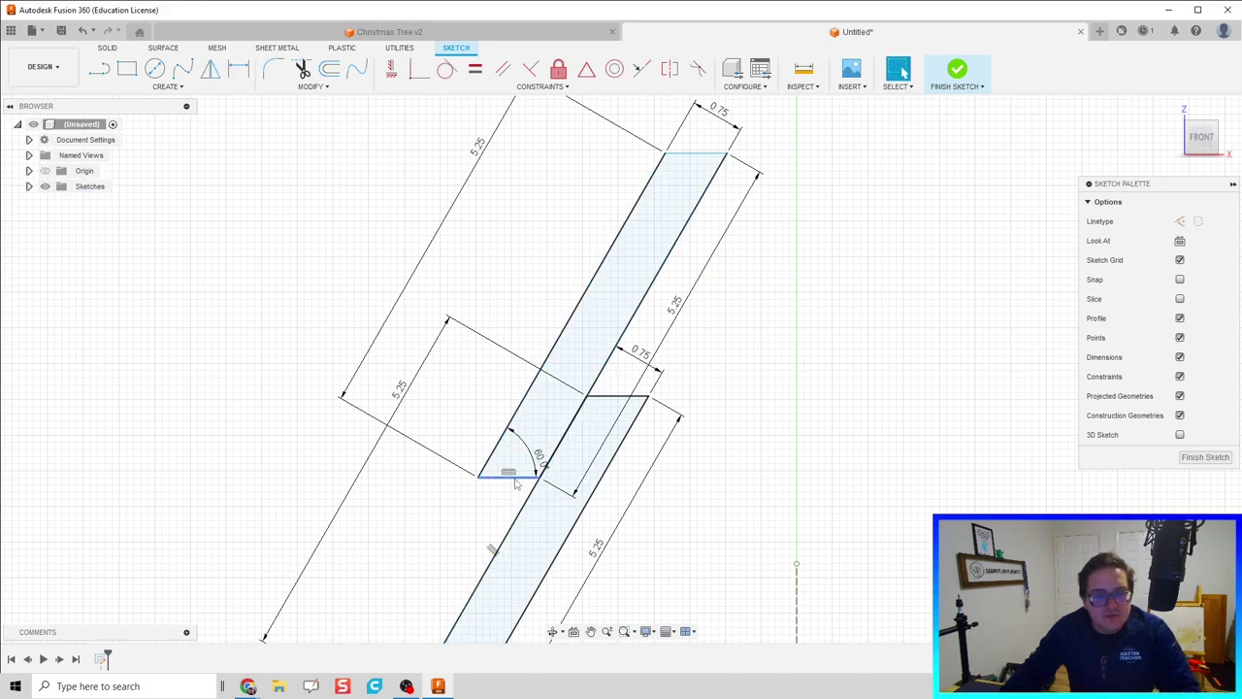
# Set the upper strip's bottom edge 0.615 below the lower strip's top edge
pyautogui.moveTo(501, 493); pyautogui.dragTo(540, 448)
pyautogui.press('d')
pyautogui.click(540, 448)
pyautogui.press('Escape')
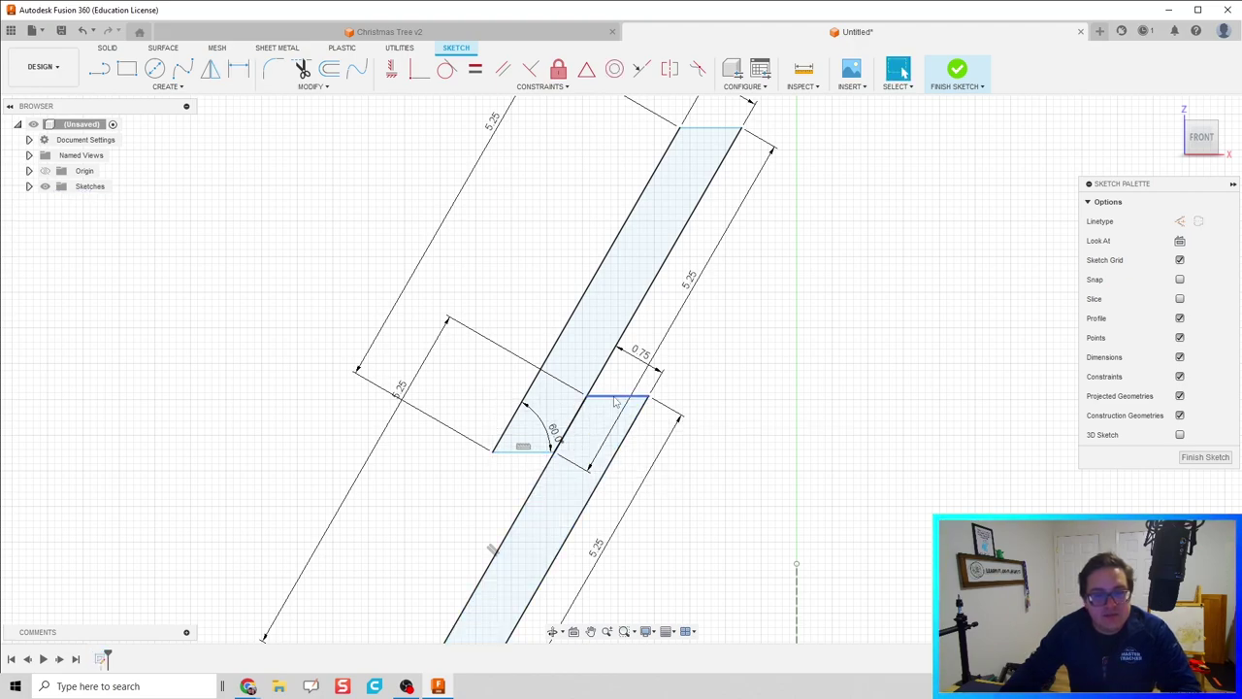
pyautogui.click(613, 398)
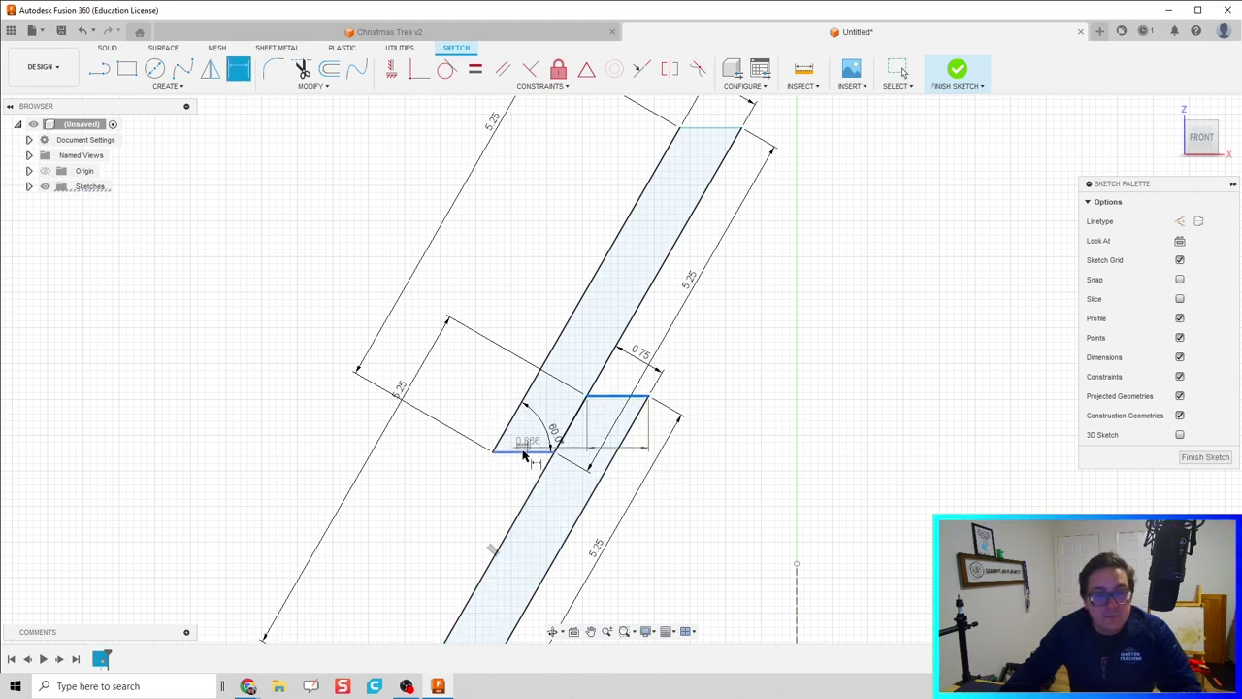
pyautogui.click(523, 454)
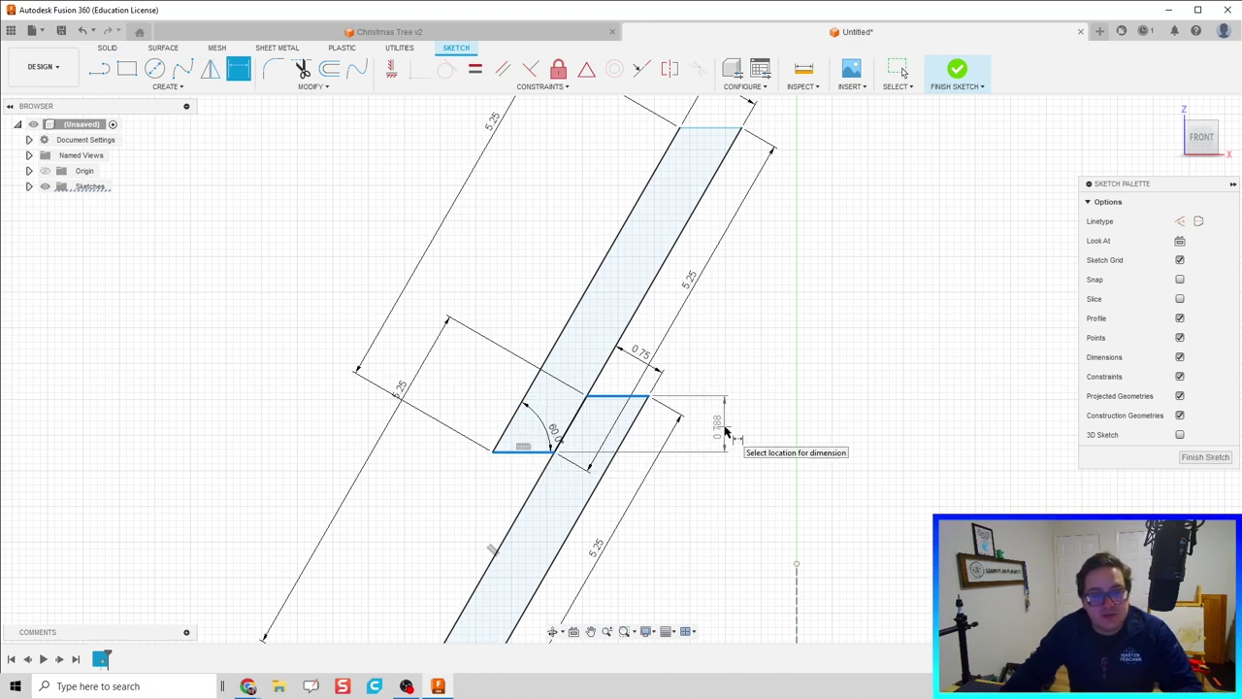
pyautogui.click(725, 432)
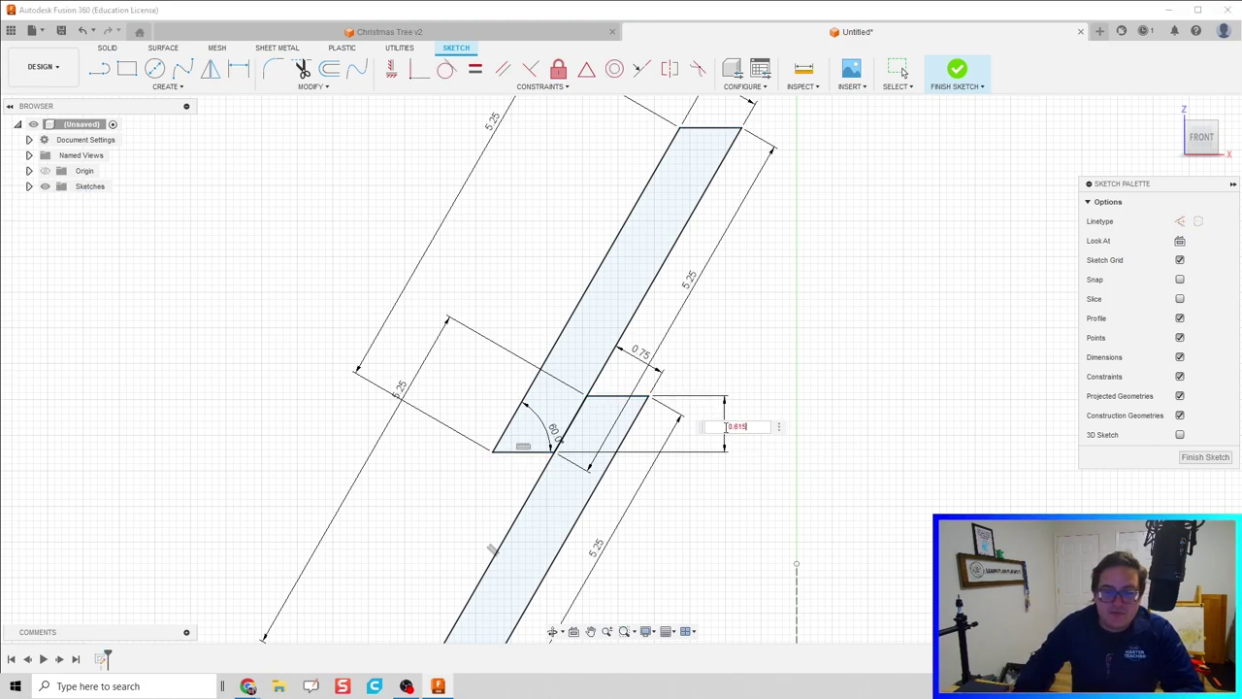
pyautogui.write('0.615')
pyautogui.press('Return')
pyautogui.press('Escape')
pyautogui.scroll(-5, 726, 433)
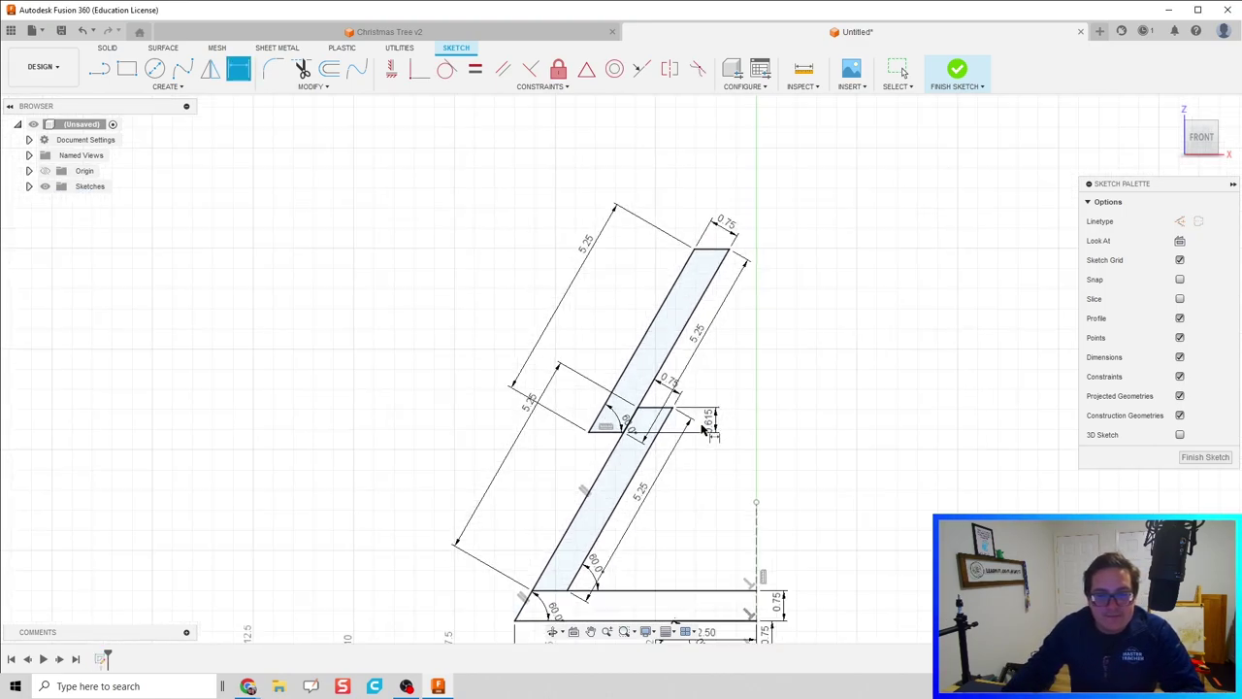
pyautogui.press('Escape')
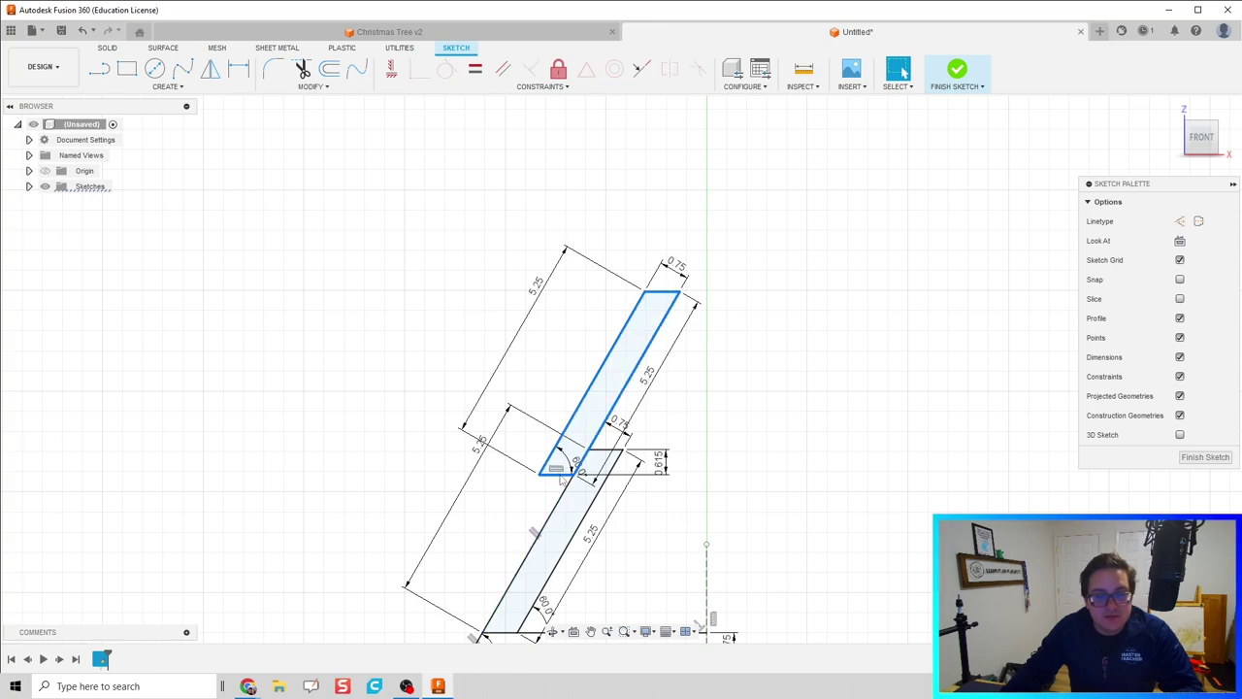
# Move the upper strip up and to the right along the slant
pyautogui.press('m')
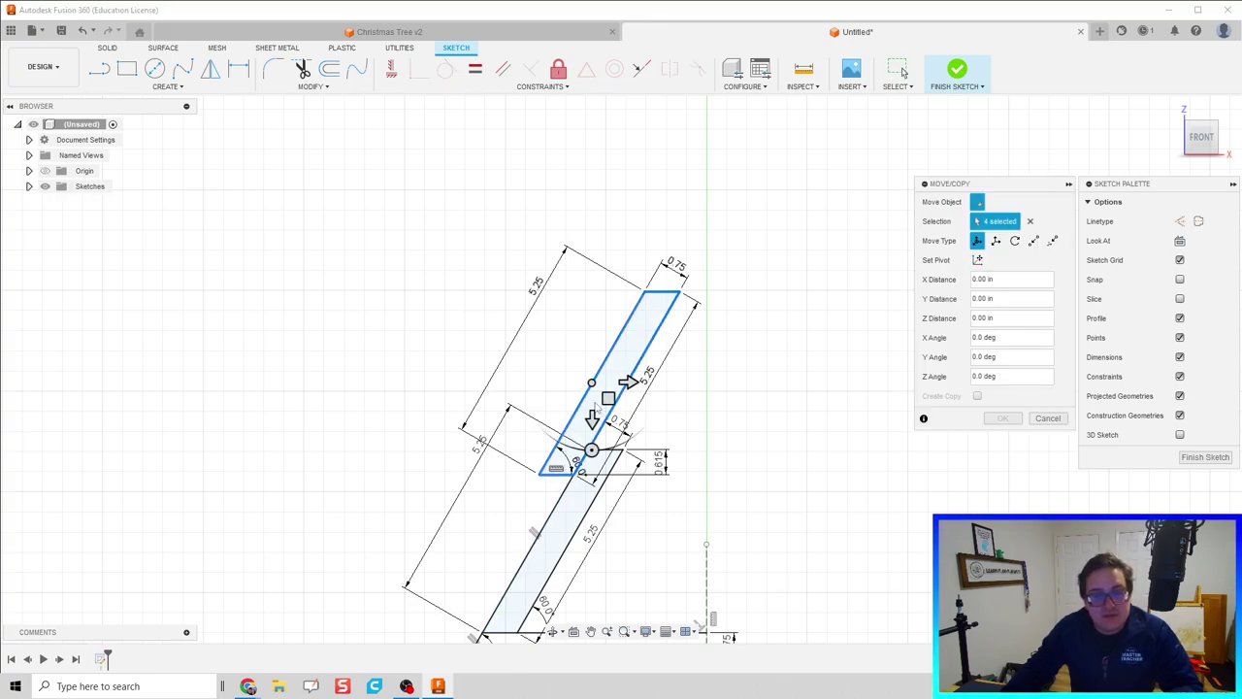
pyautogui.moveTo(606, 401); pyautogui.dragTo(650, 246)
pyautogui.scroll(-3, 650, 252)
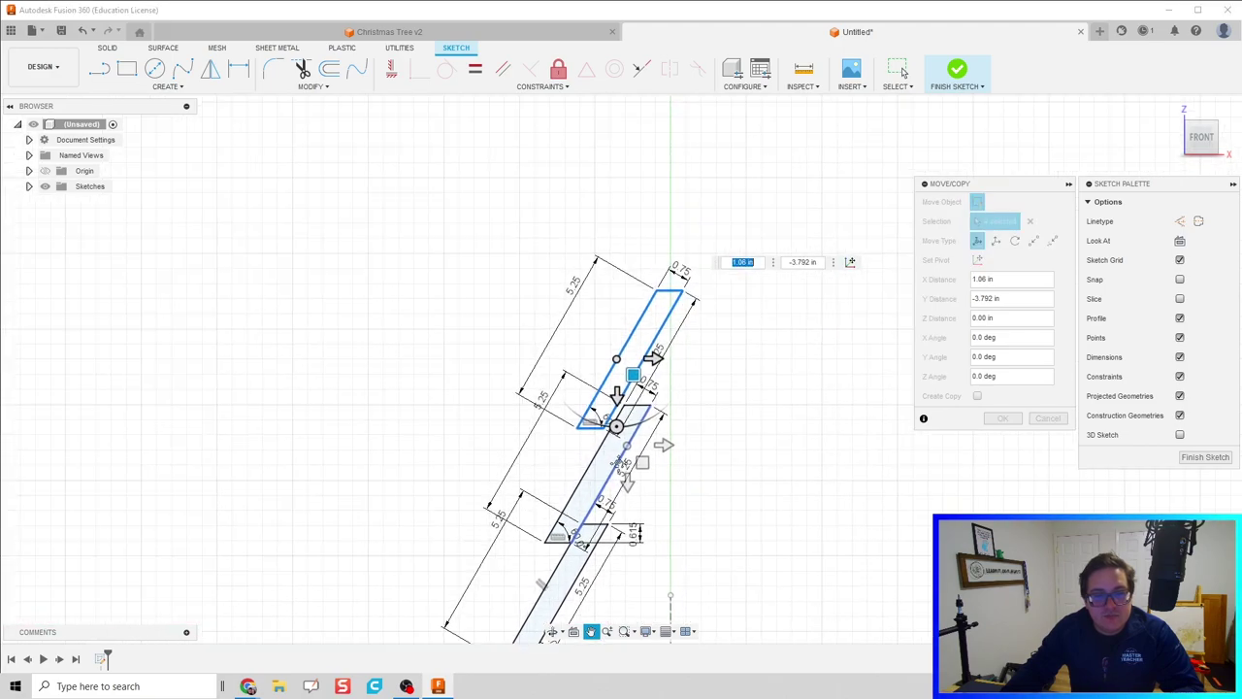
pyautogui.scroll(5, 606, 449)
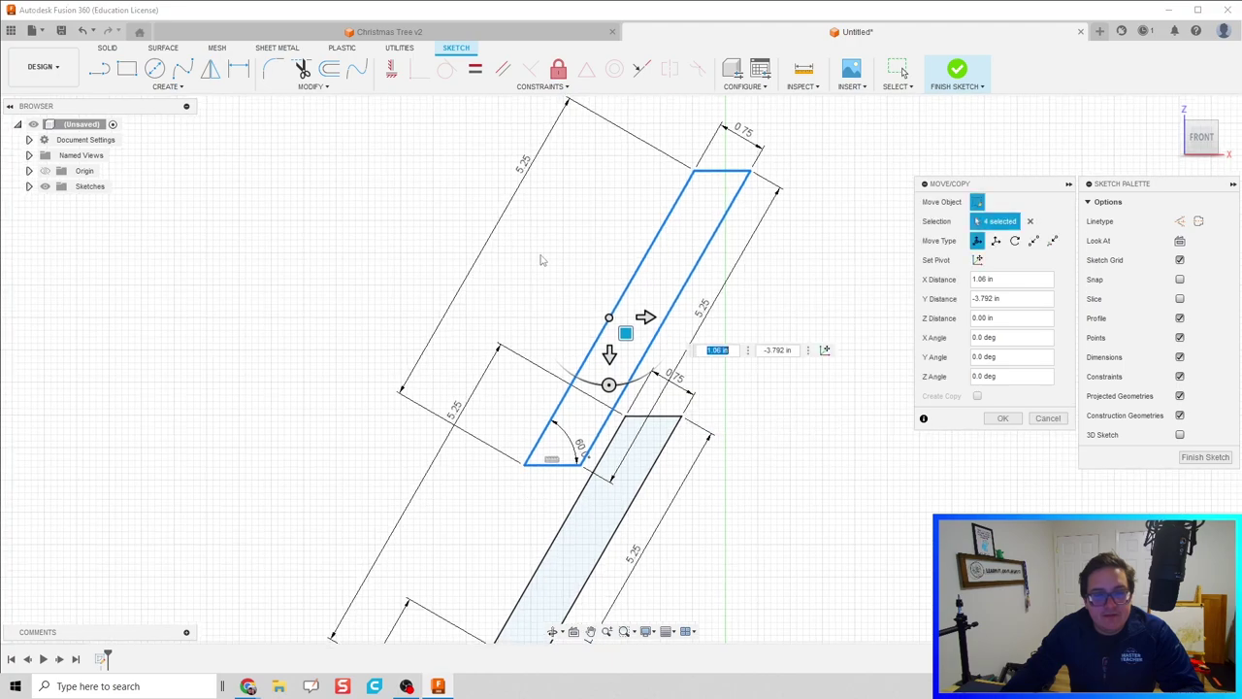
pyautogui.press('Return')
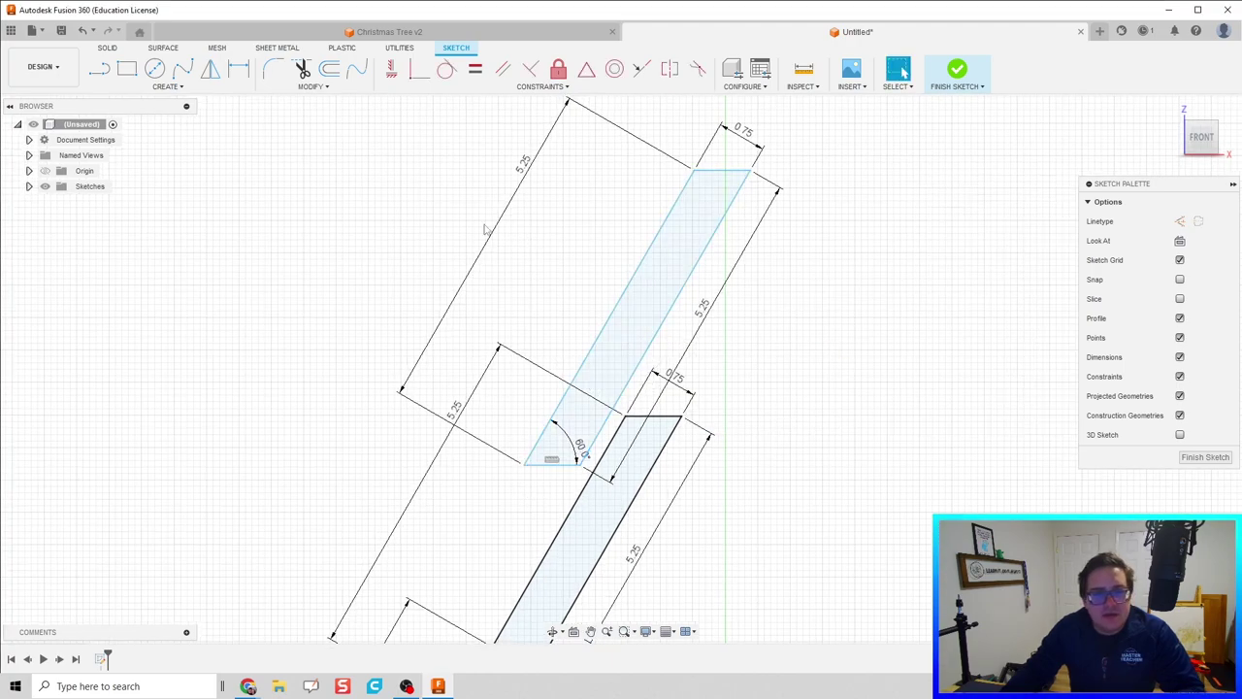
# Make the moved strip's bottom corner coincident with the lower strip's edge
pyautogui.click(421, 77)
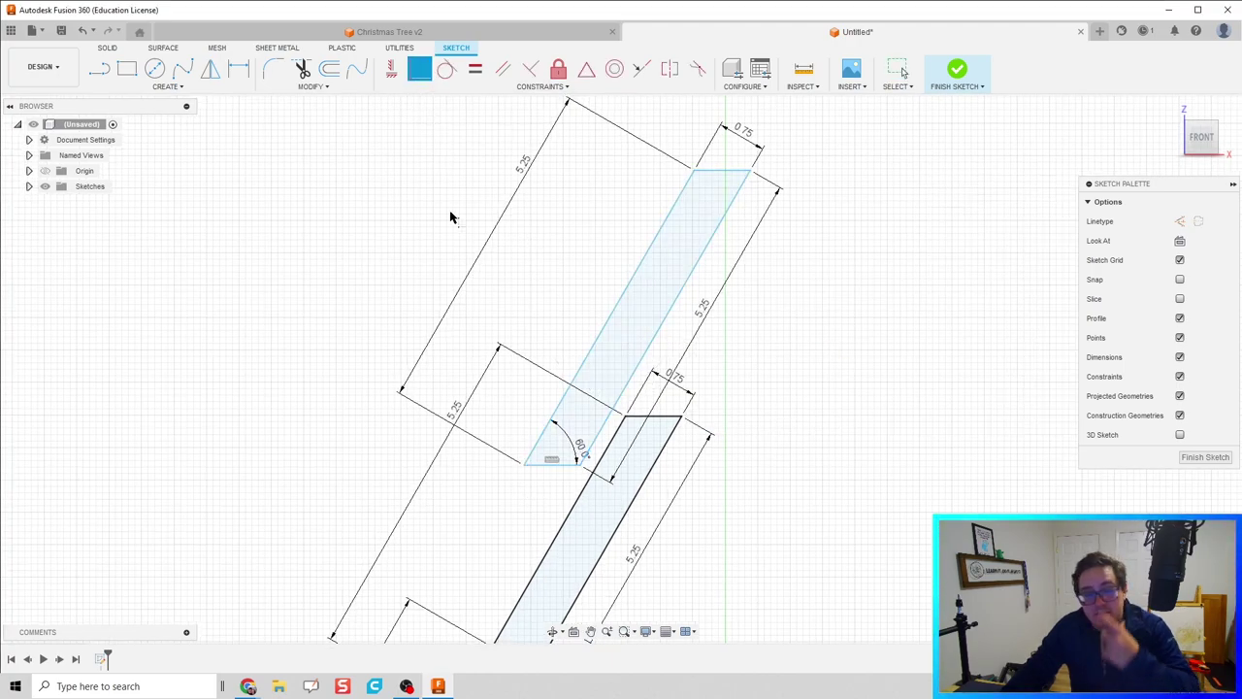
pyautogui.scroll(2, 580, 385)
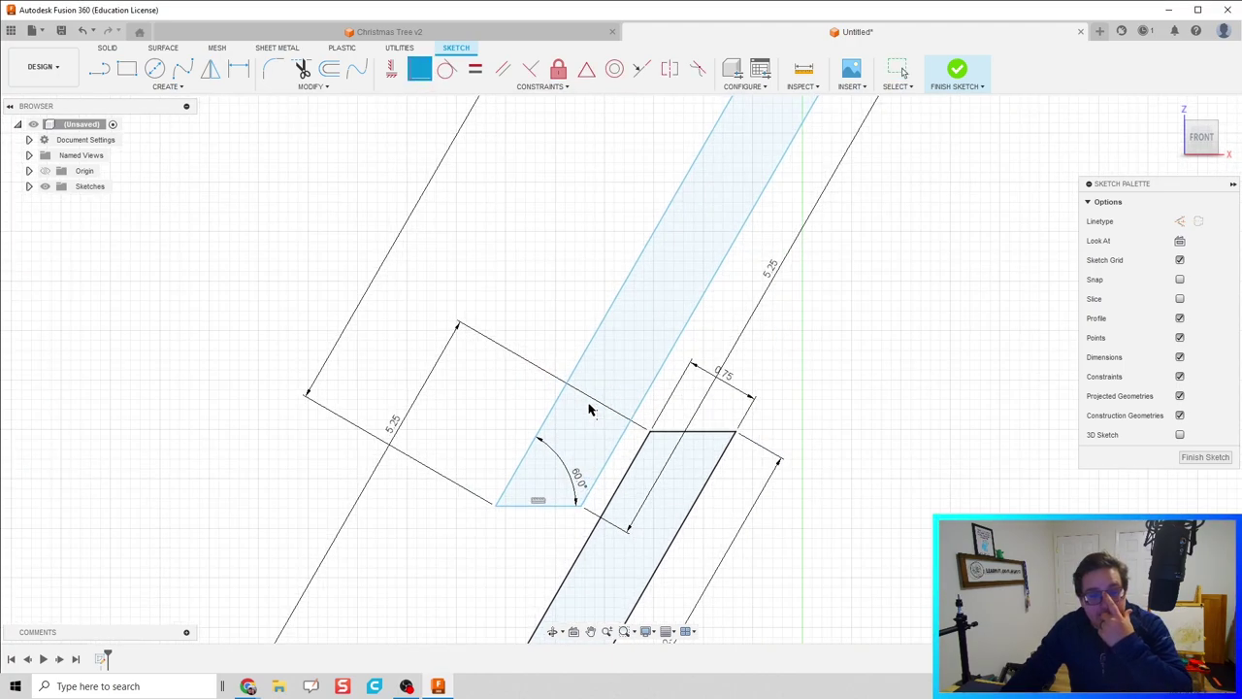
pyautogui.click(585, 511)
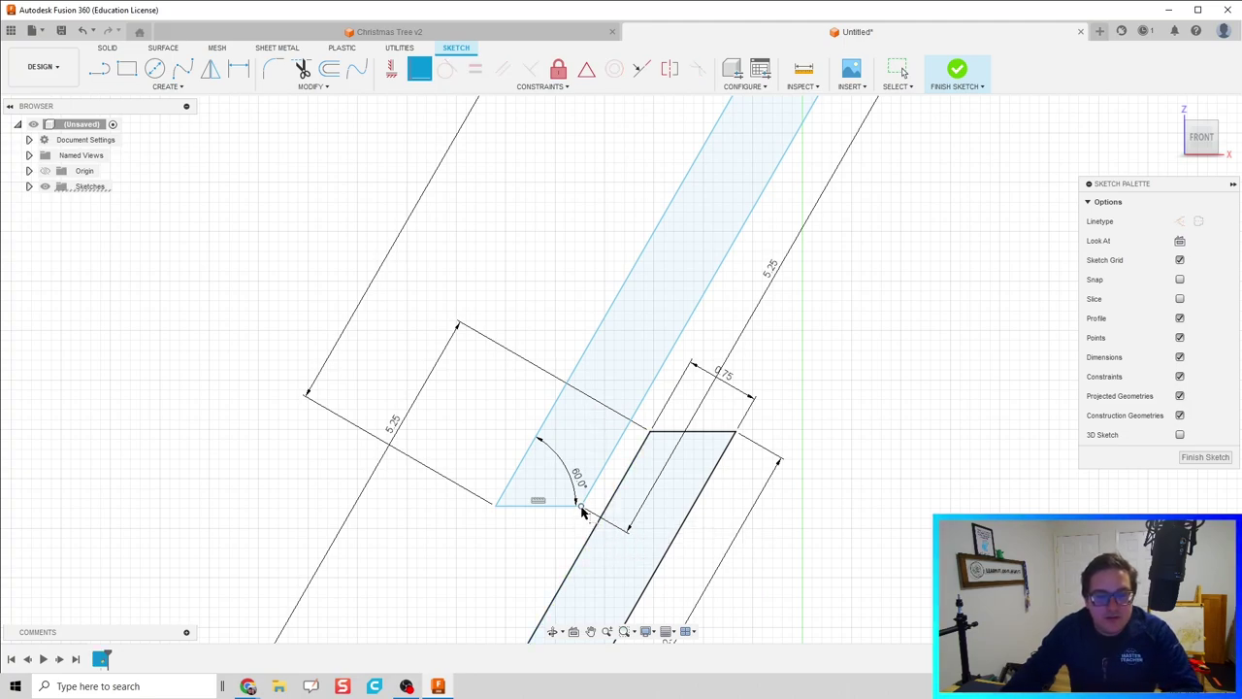
pyautogui.scroll(3, 582, 508)
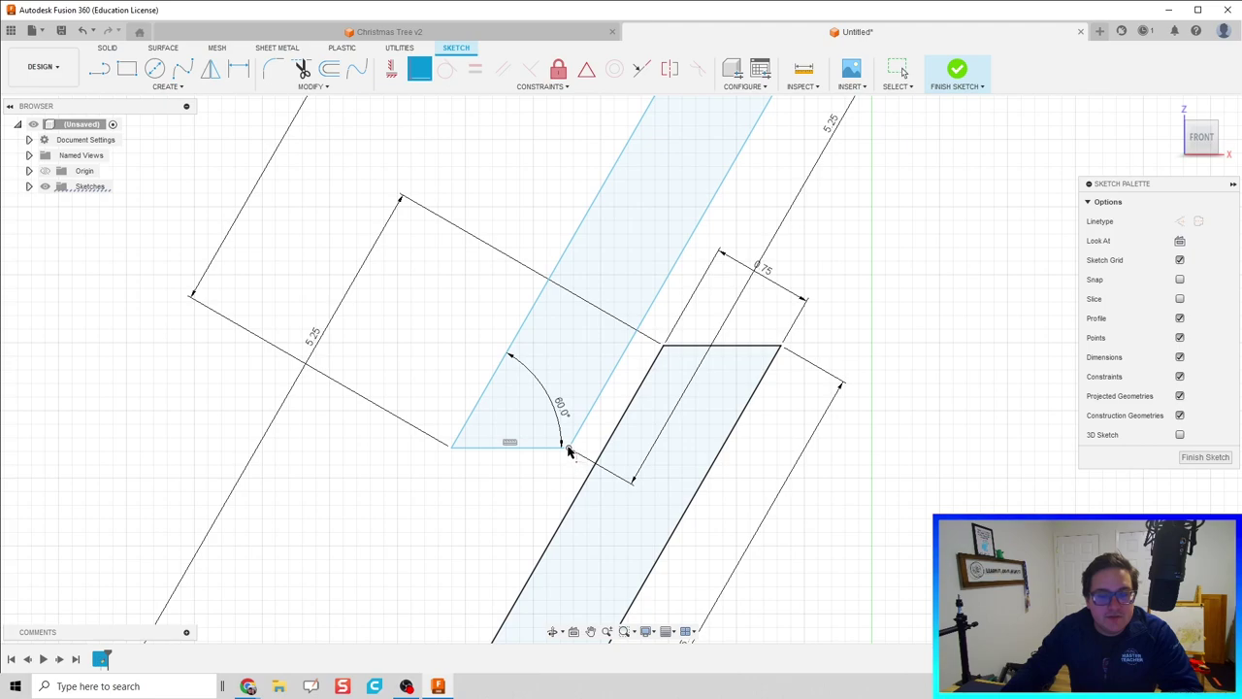
pyautogui.moveTo(608, 452); pyautogui.dragTo(607, 453)
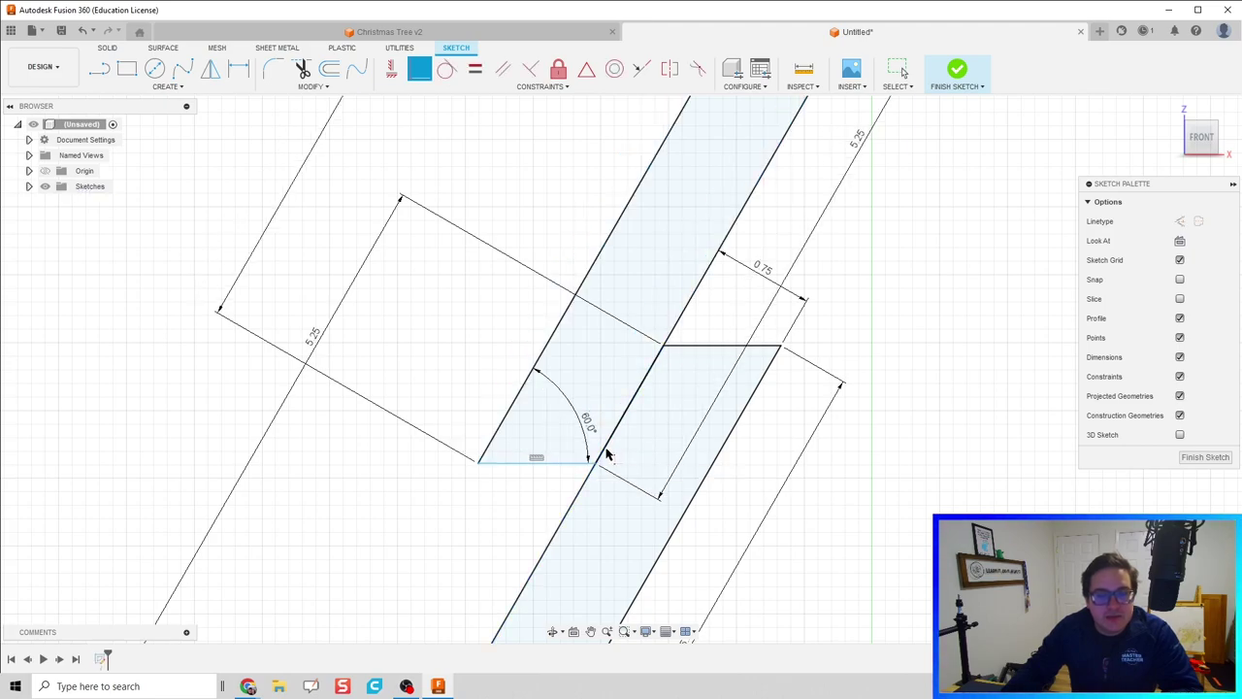
pyautogui.scroll(-2, 562, 472)
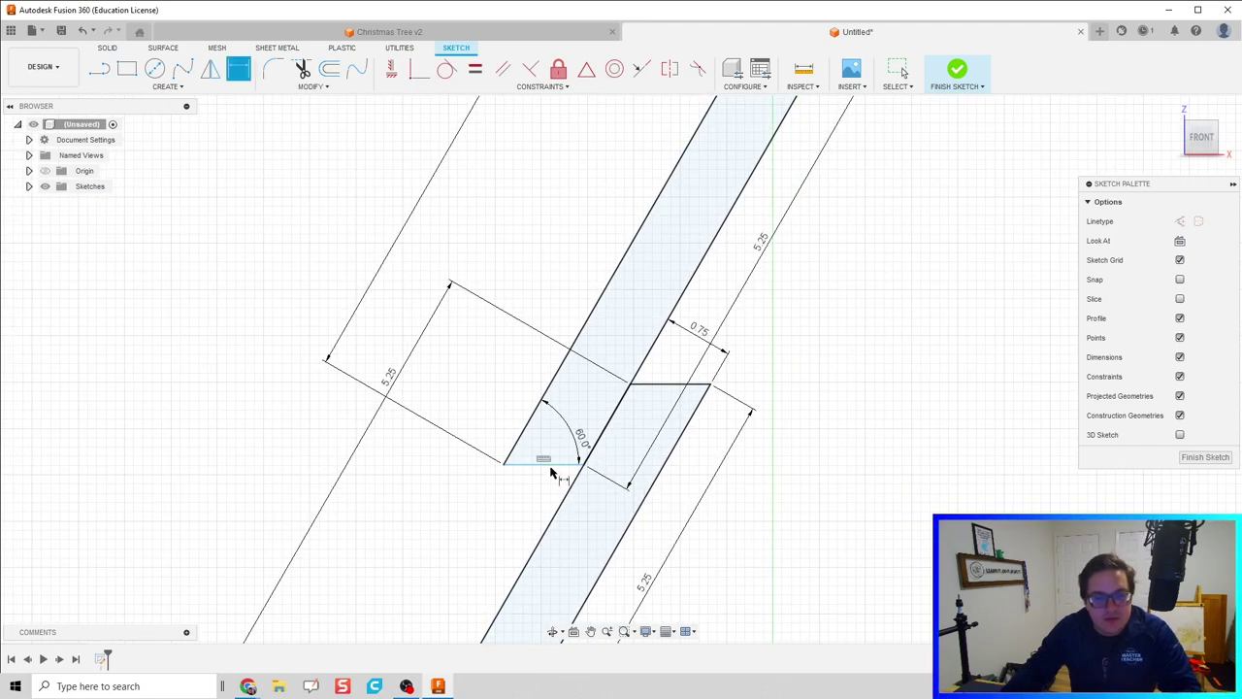
# Add a 0.615 vertical dimension between the new strip's bottom line and the lower strip's top line
pyautogui.click(555, 466)
pyautogui.click(662, 386)
pyautogui.click(786, 427)
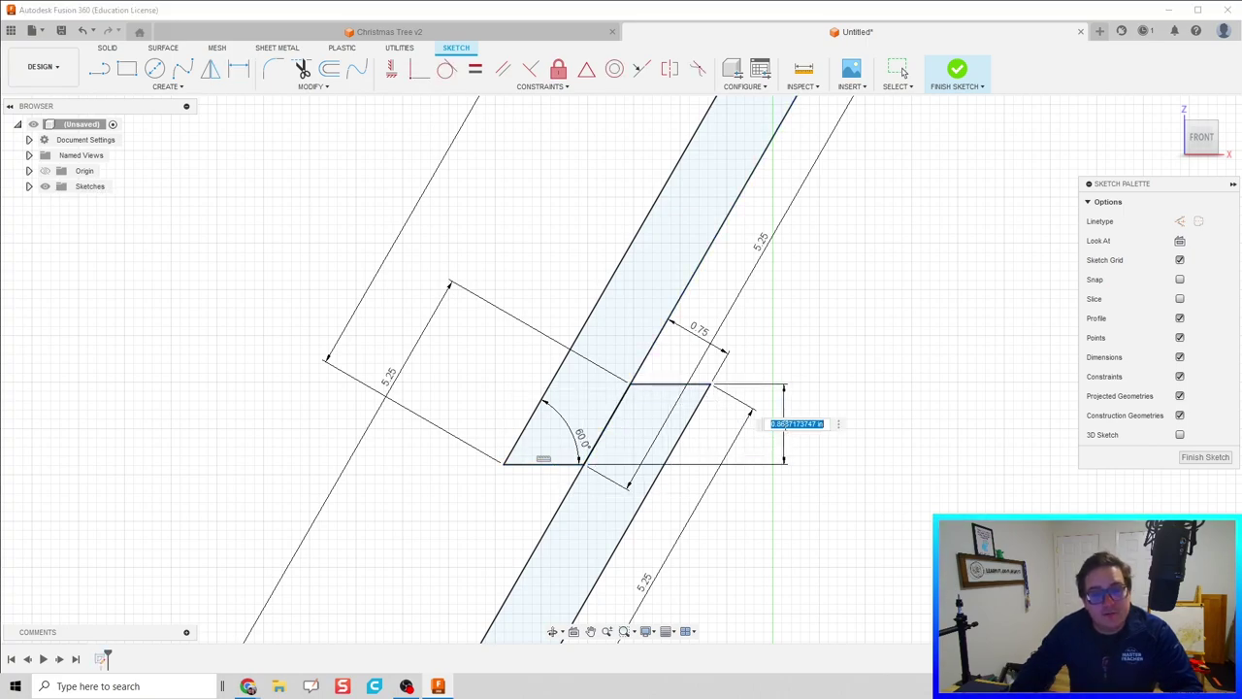
pyautogui.write('0.615')
pyautogui.press('Return')
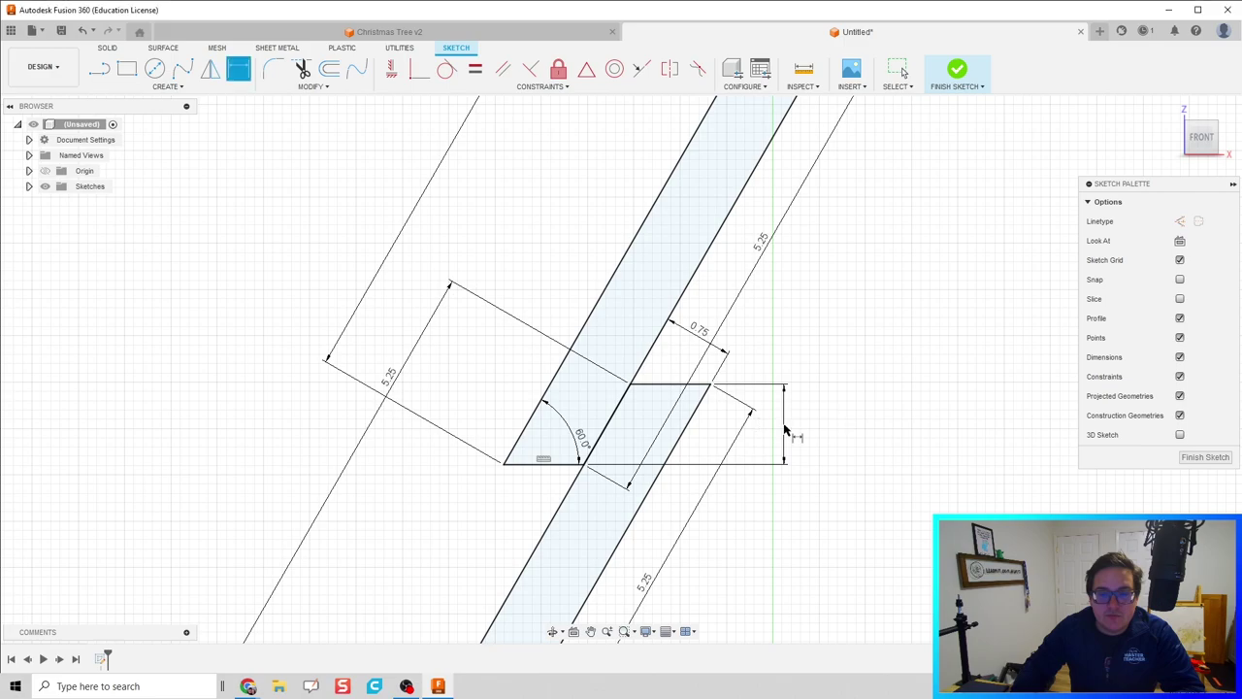
pyautogui.scroll(-5, 786, 427)
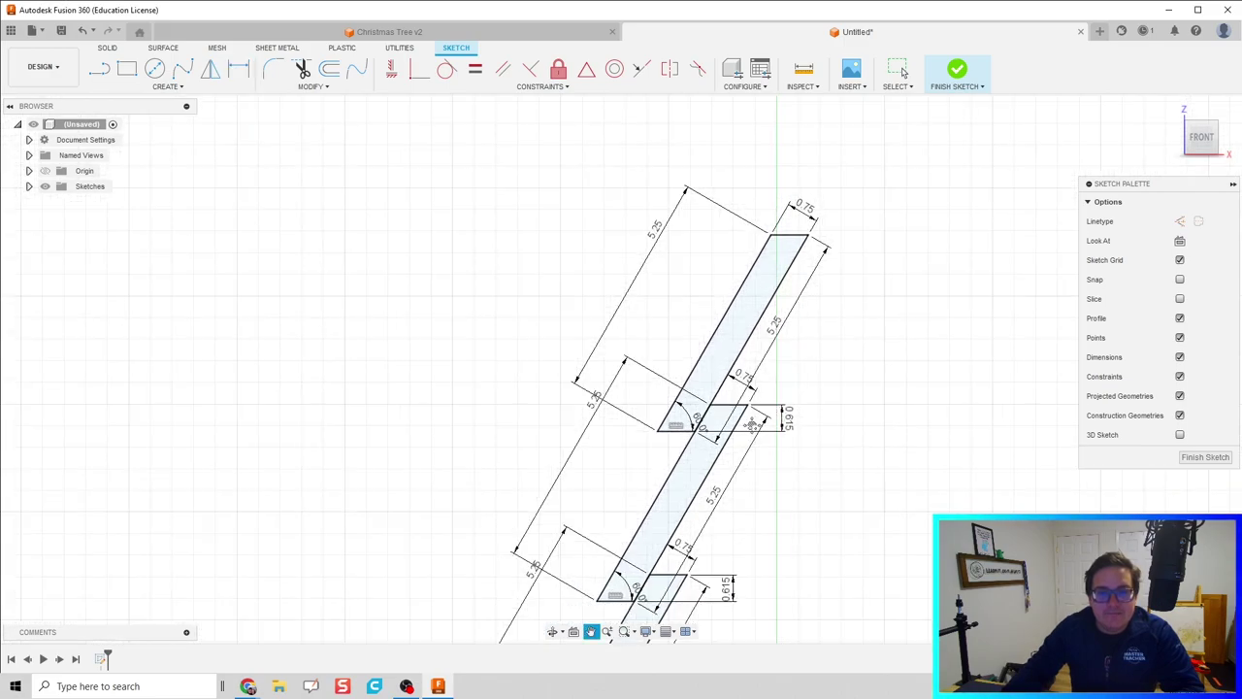
pyautogui.scroll(2, 694, 357)
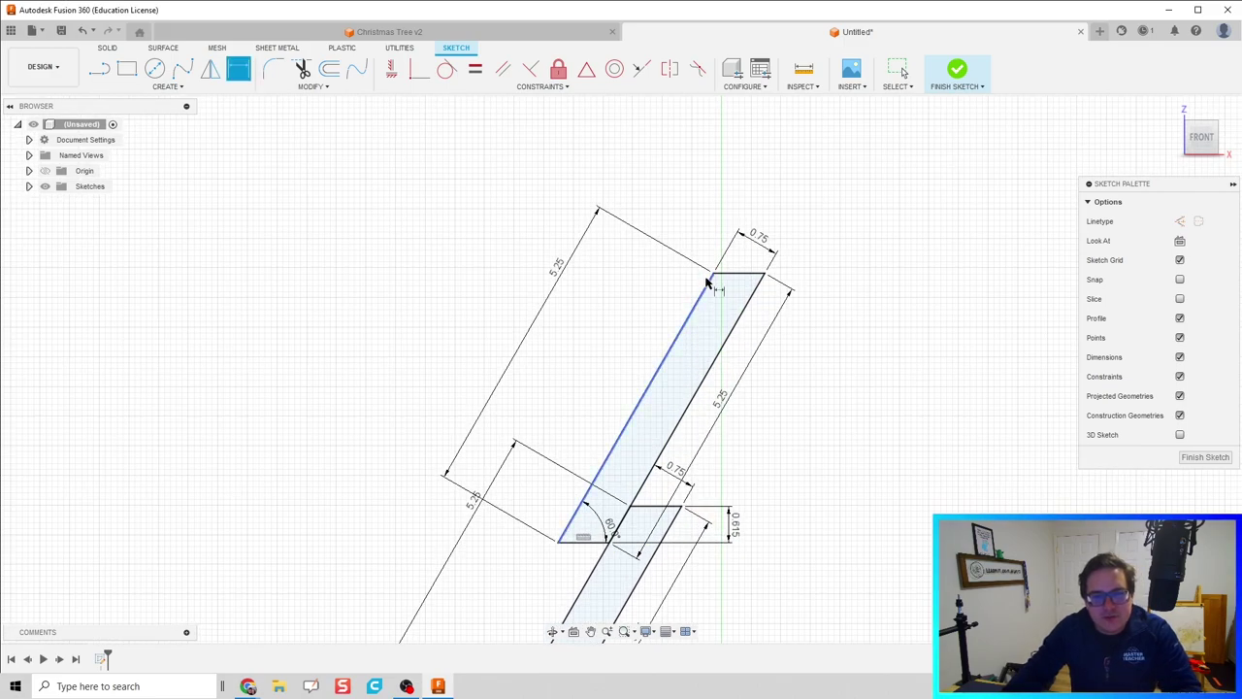
pyautogui.scroll(1, 720, 279)
pyautogui.scroll(-2, 726, 281)
pyautogui.scroll(2, 721, 282)
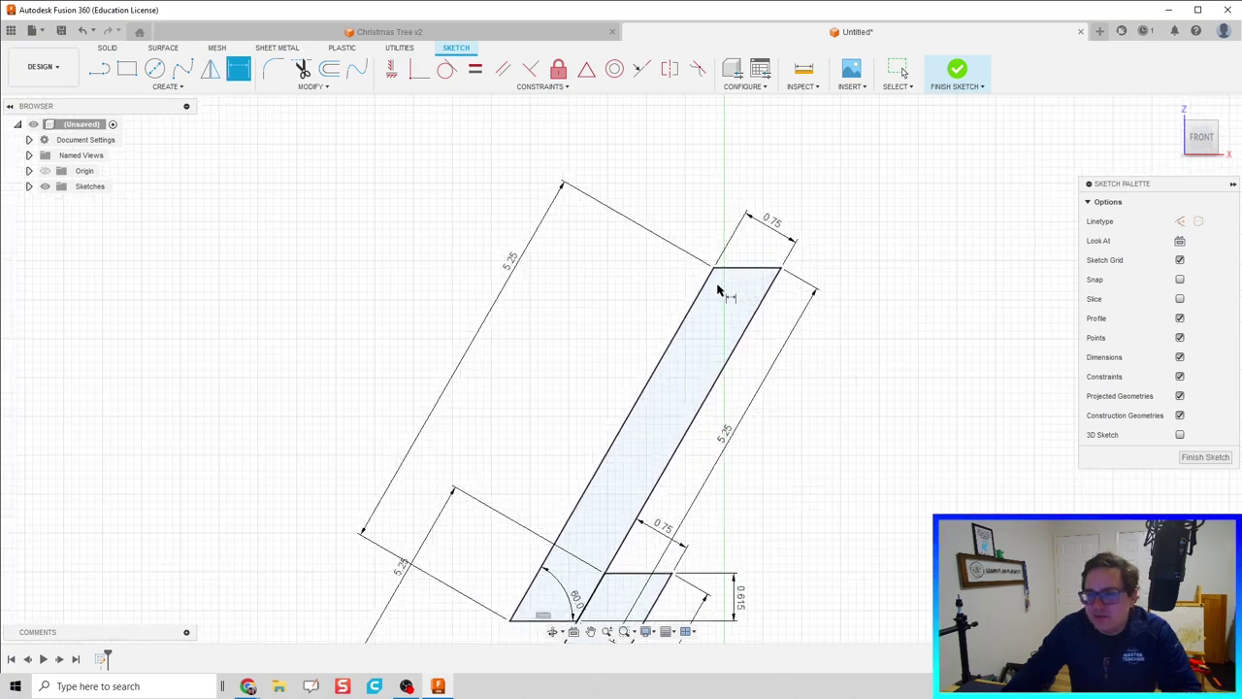
# Try changing the 5.25 strip length to 6, then undo it back to 5.25
pyautogui.doubleClick(511, 262)
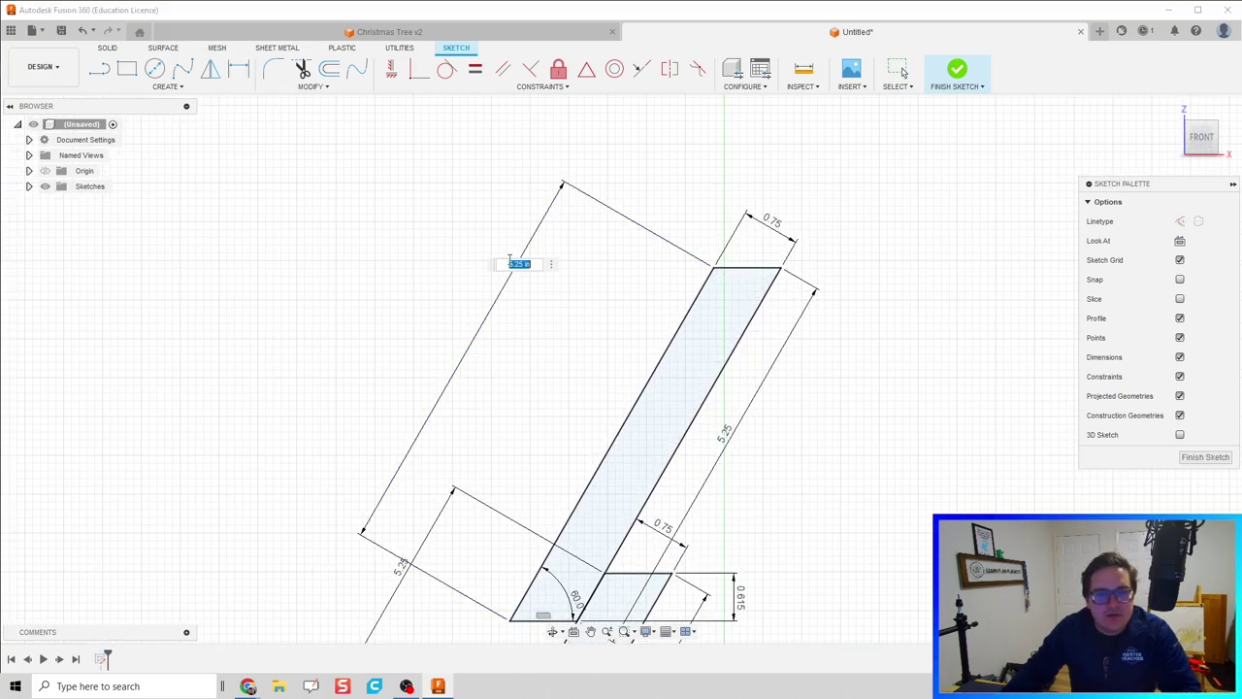
pyautogui.write('6')
pyautogui.press('Return')
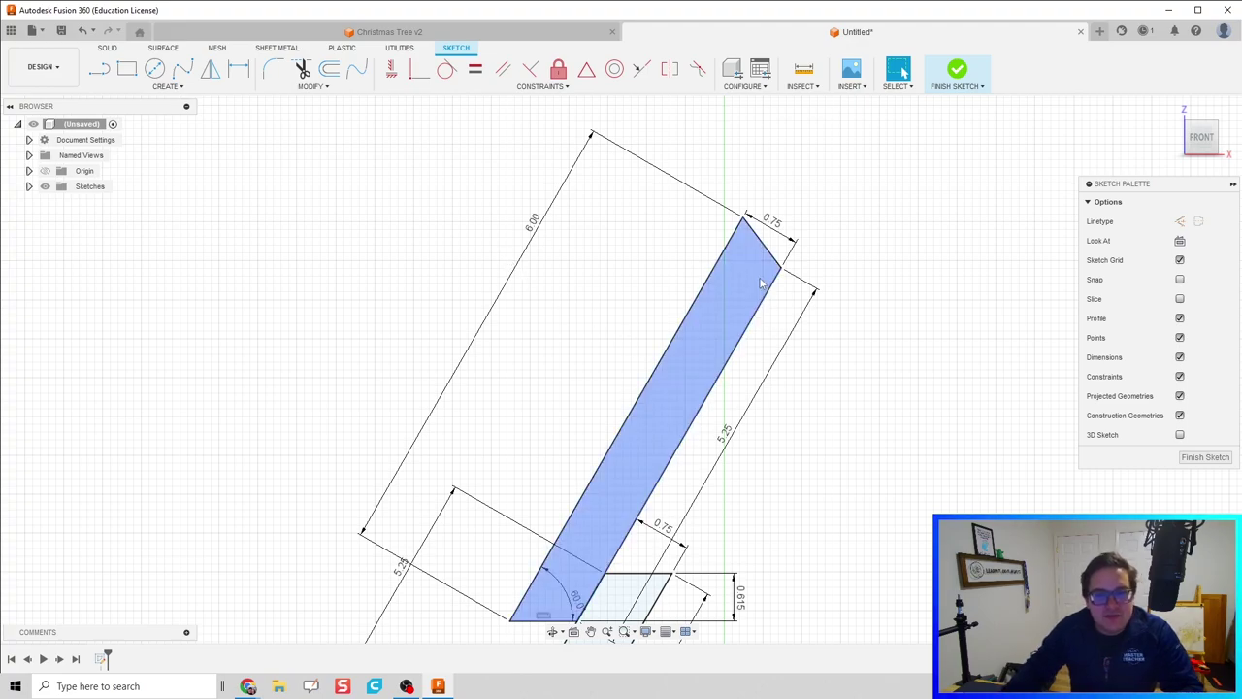
pyautogui.hotkey('ctrl', 'z')
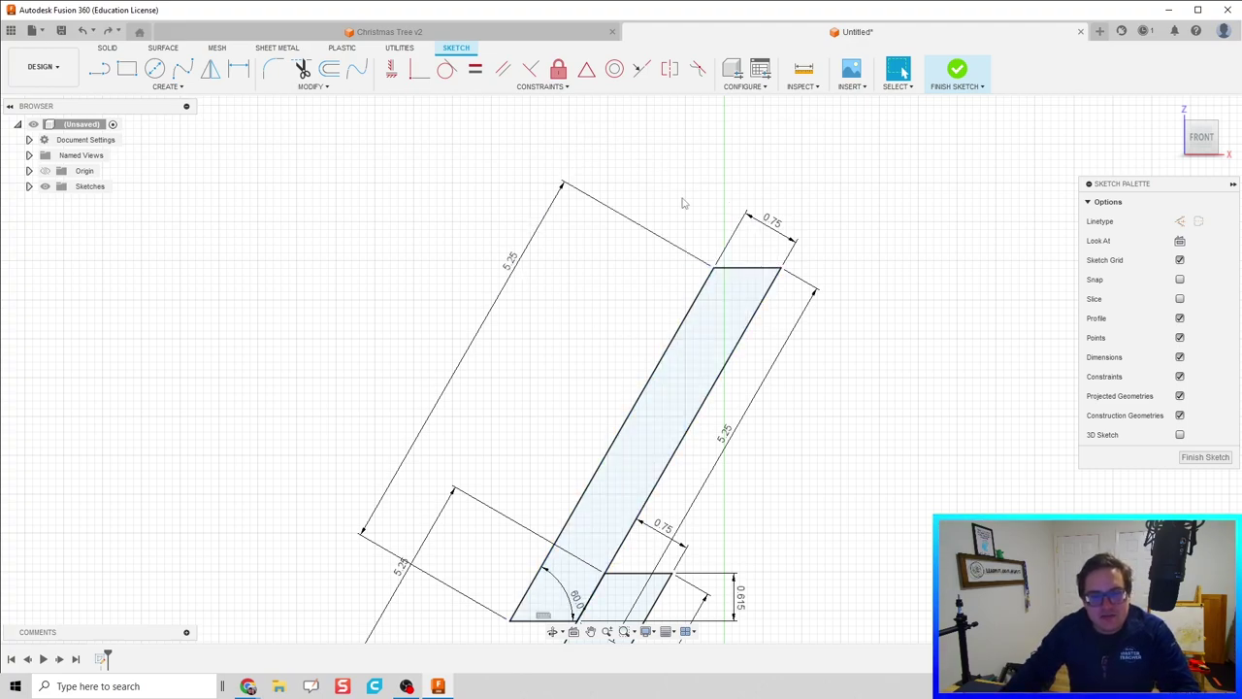
# Add a driven 120° angle dimension at the upper strip's top corner
pyautogui.press('d')
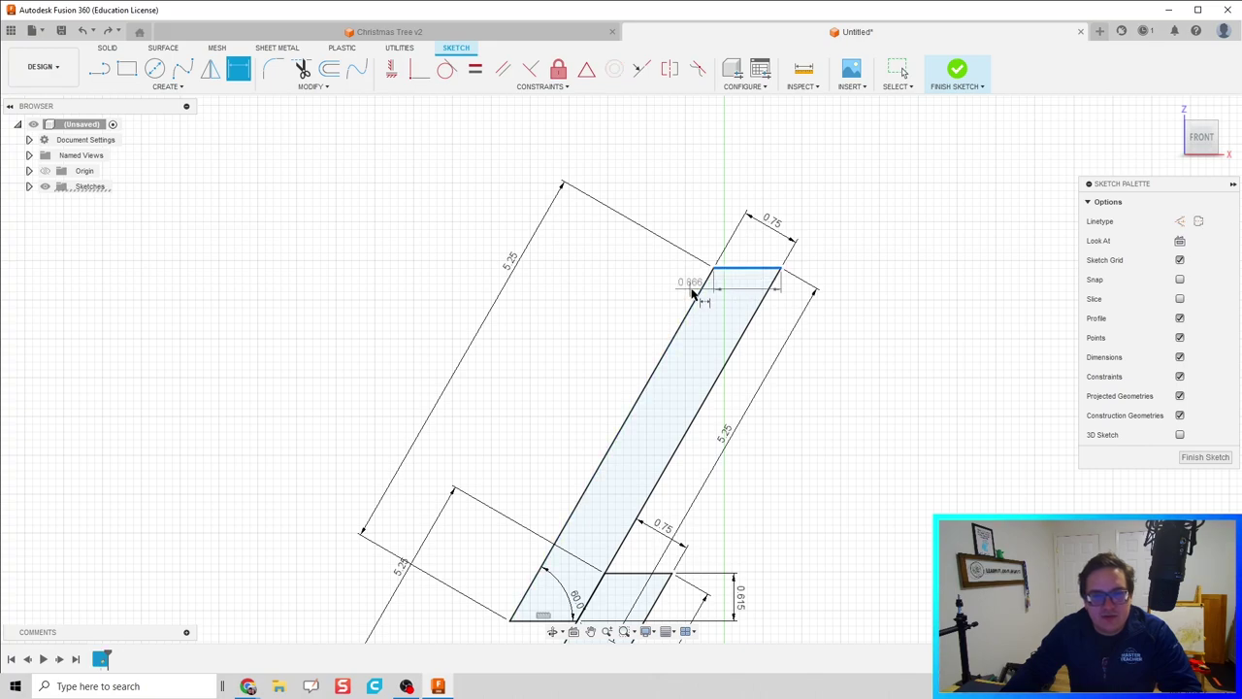
pyautogui.click(698, 294)
pyautogui.click(722, 297)
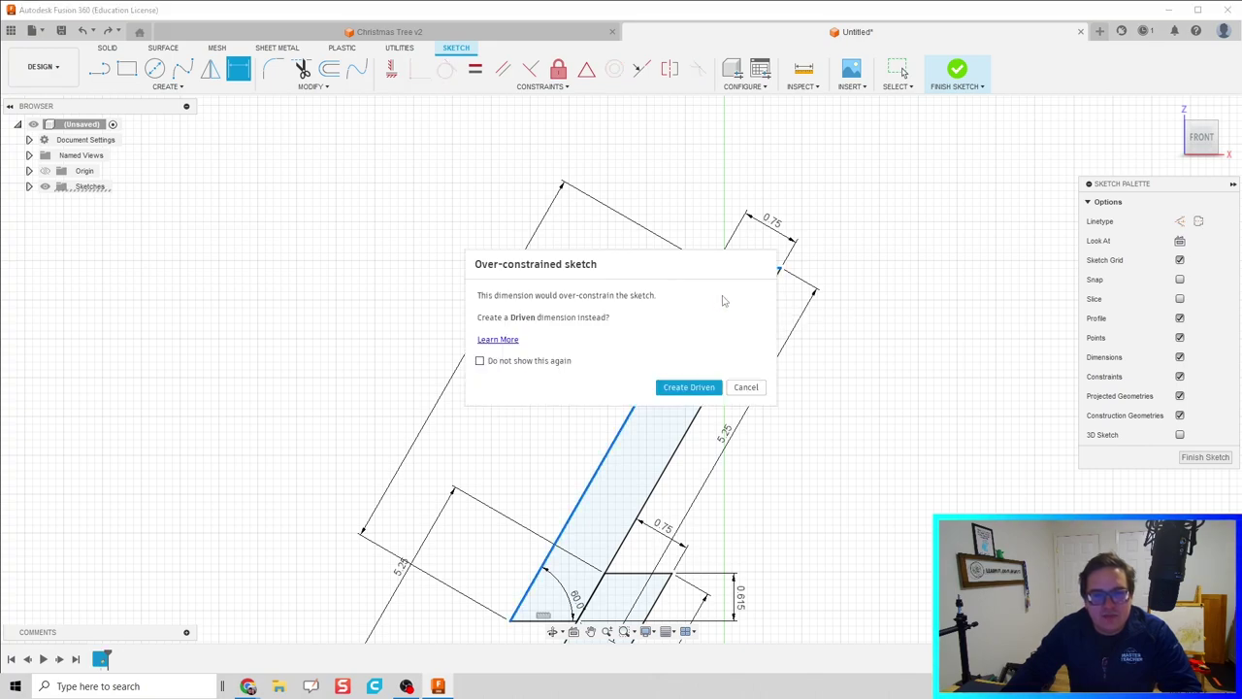
pyautogui.click(690, 388)
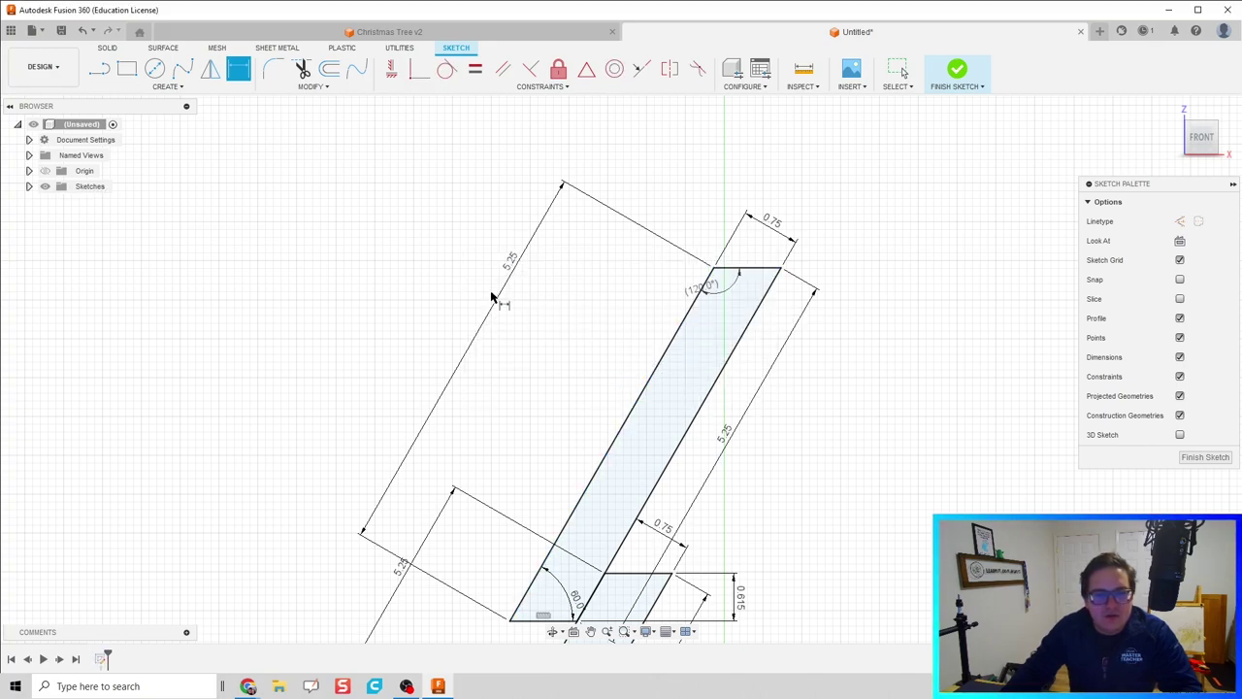
pyautogui.scroll(-2, 499, 398)
pyautogui.press('Escape')
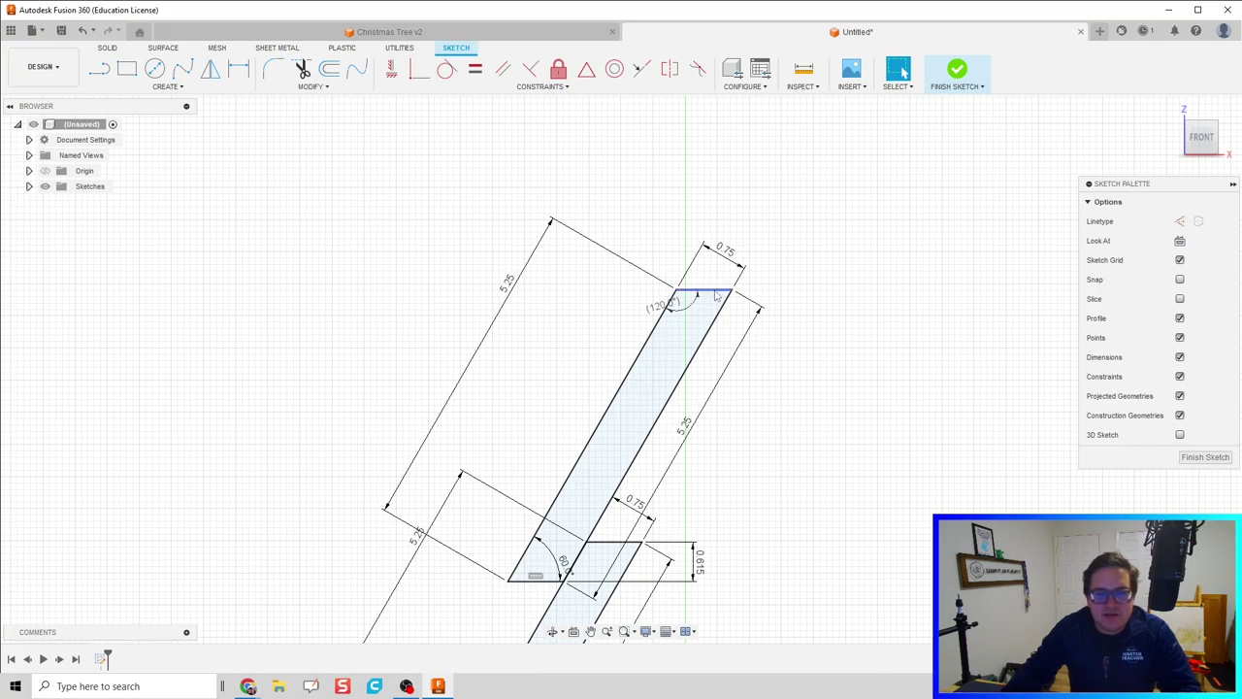
# Select the upper and middle slanted strips, then clear the selection
pyautogui.scroll(-3, 753, 387)
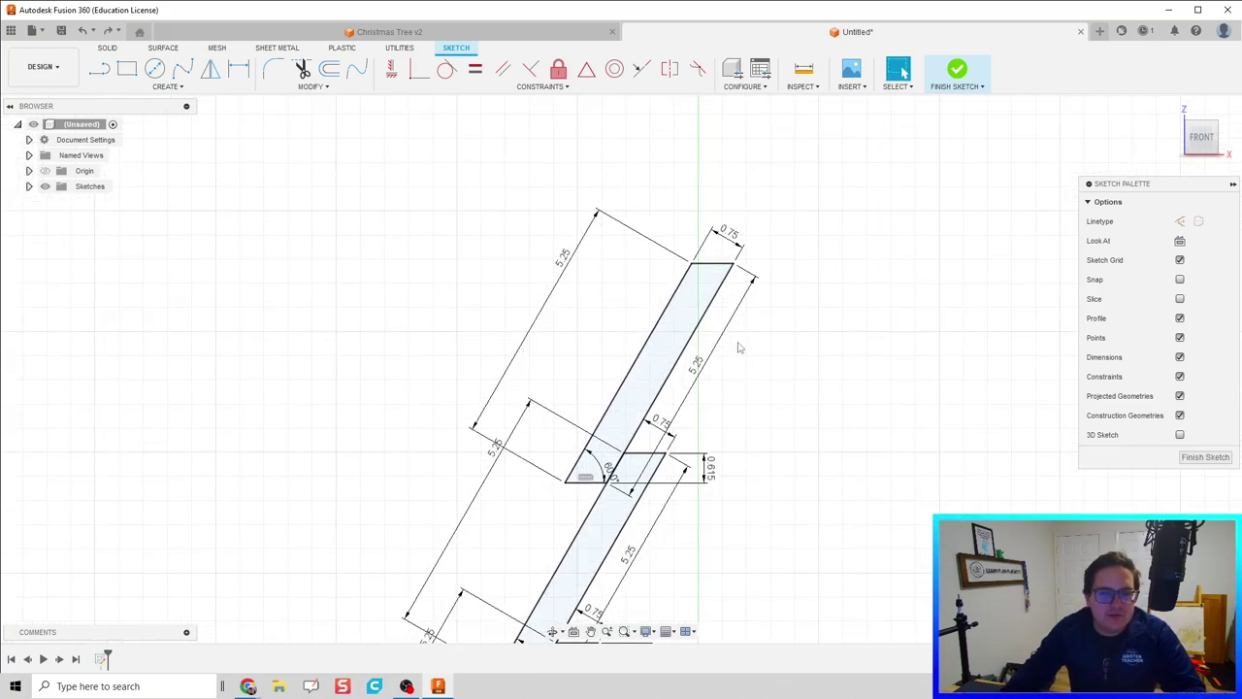
pyautogui.click(688, 311)
pyautogui.scroll(-6, 688, 310)
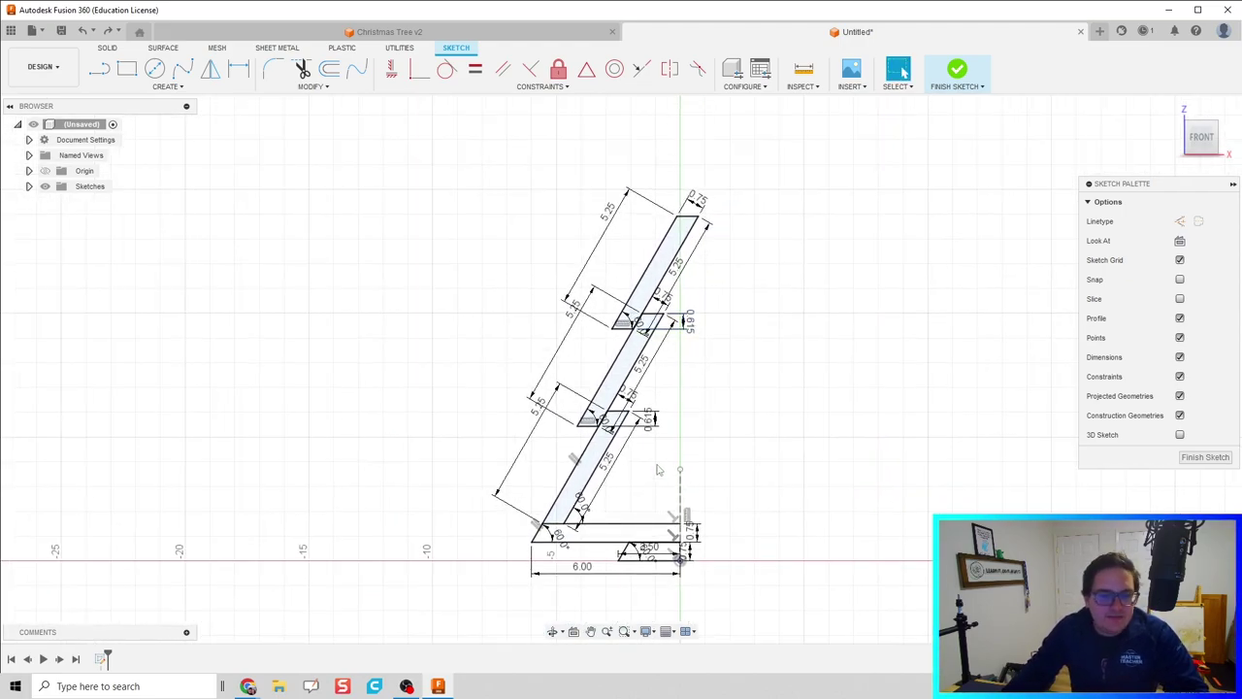
pyautogui.moveTo(694, 416); pyautogui.dragTo(670, 412, button='middle')
pyautogui.click(594, 377)
pyautogui.click(595, 377)
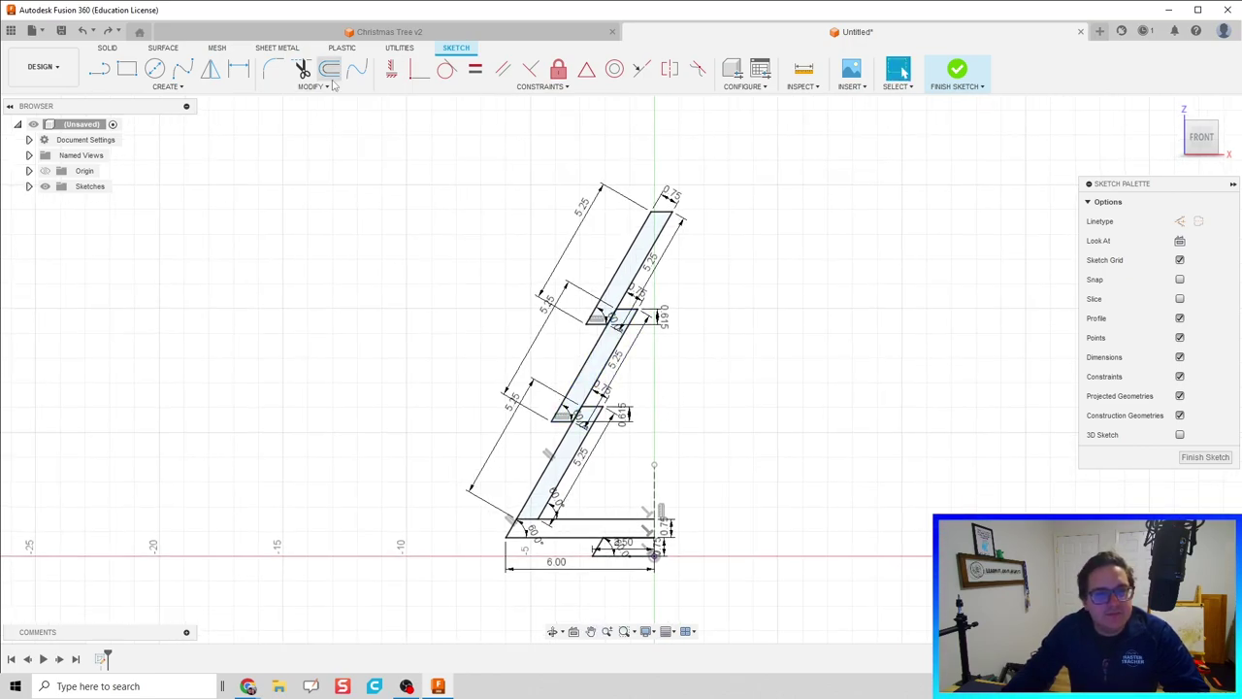
# Mirror all the half-tree strips and tiers across the vertical centre construction line
pyautogui.click(209, 70)
pyautogui.moveTo(490, 162)
pyautogui.mouseDown()
pyautogui.moveTo(647, 277)
pyautogui.moveTo(680, 590)
pyautogui.moveTo(690, 590)
pyautogui.mouseUp()
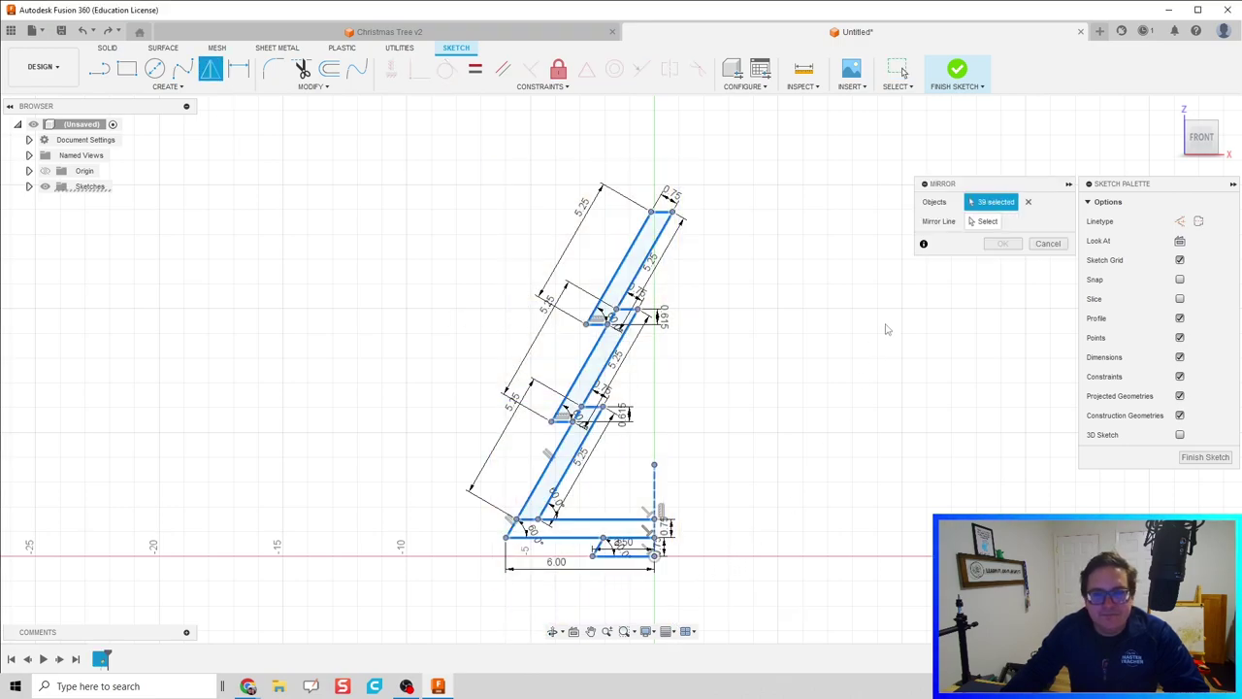
pyautogui.click(977, 222)
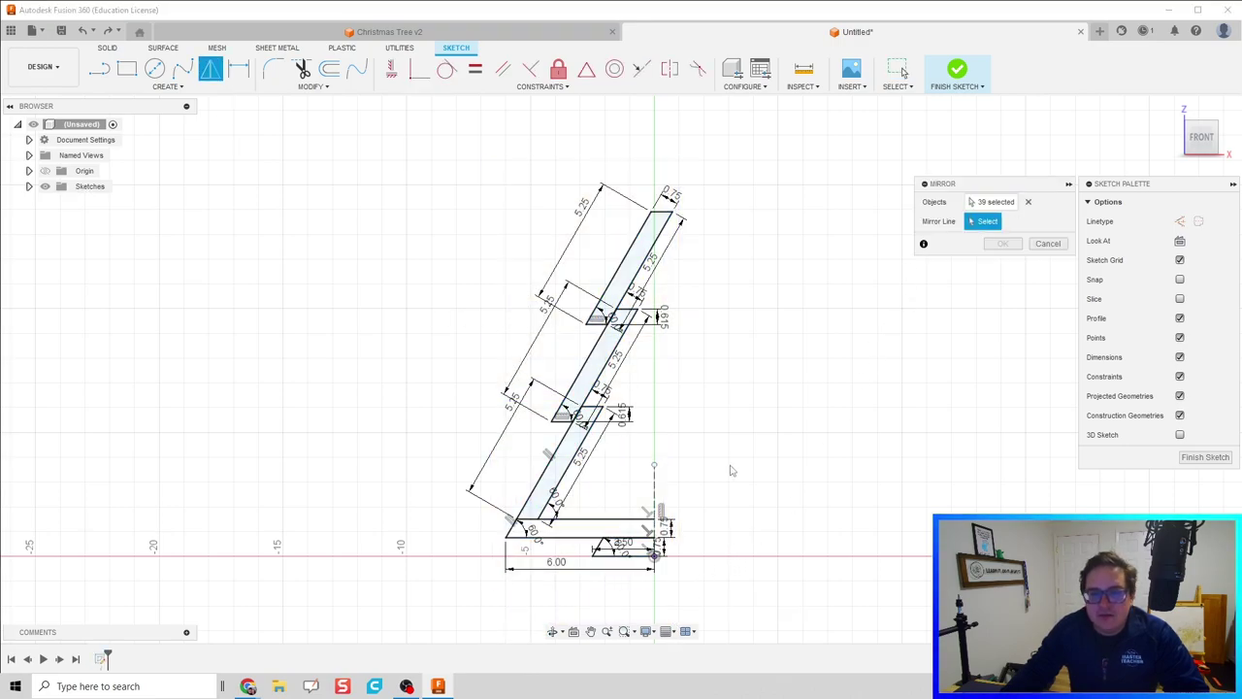
pyautogui.click(654, 493)
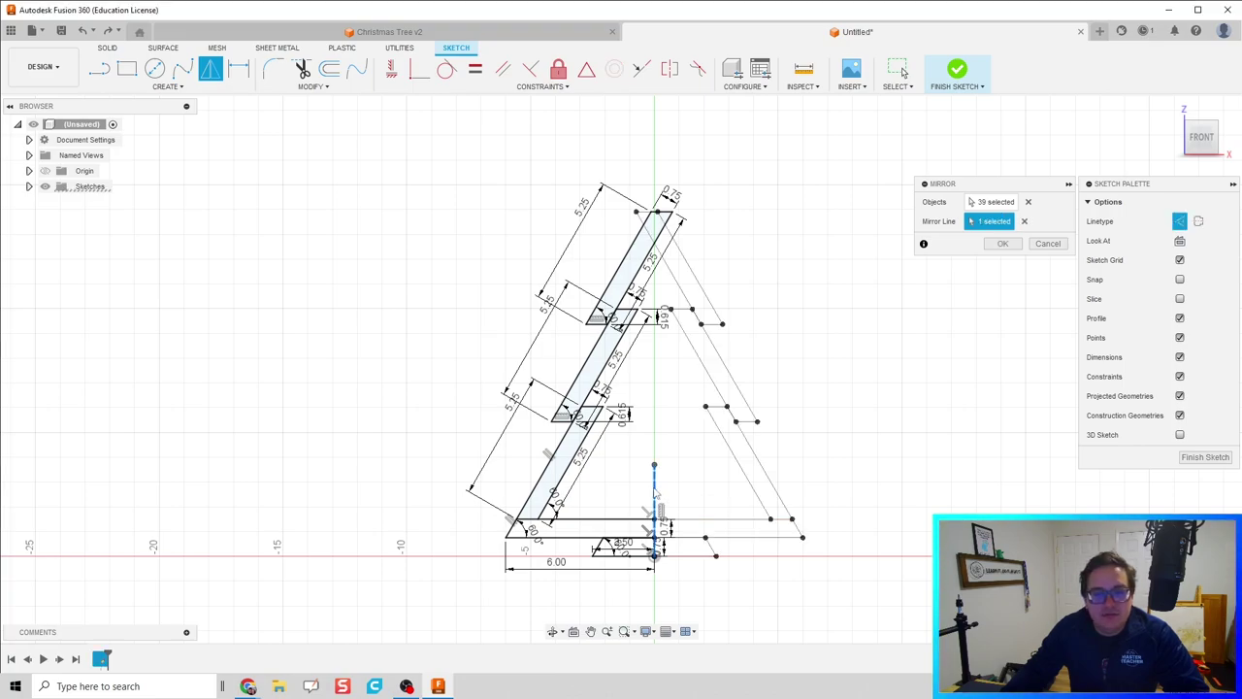
pyautogui.scroll(8, 646, 291)
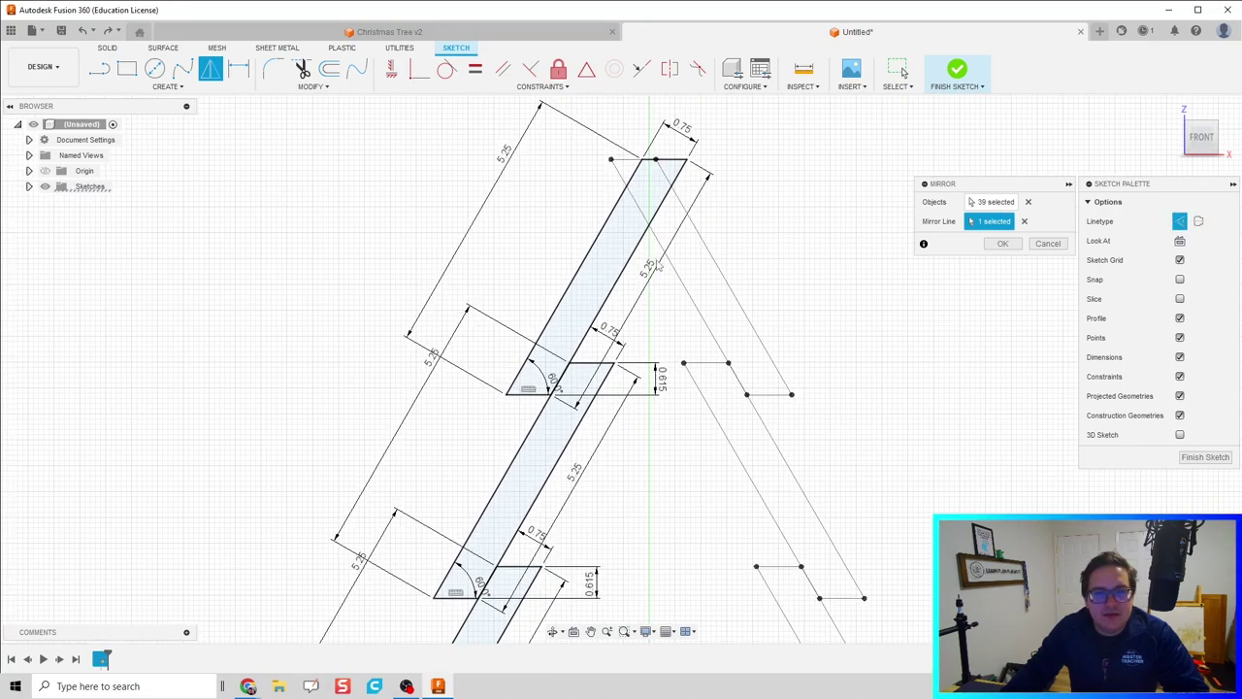
pyautogui.moveTo(646, 359); pyautogui.dragTo(648, 466, button='middle')
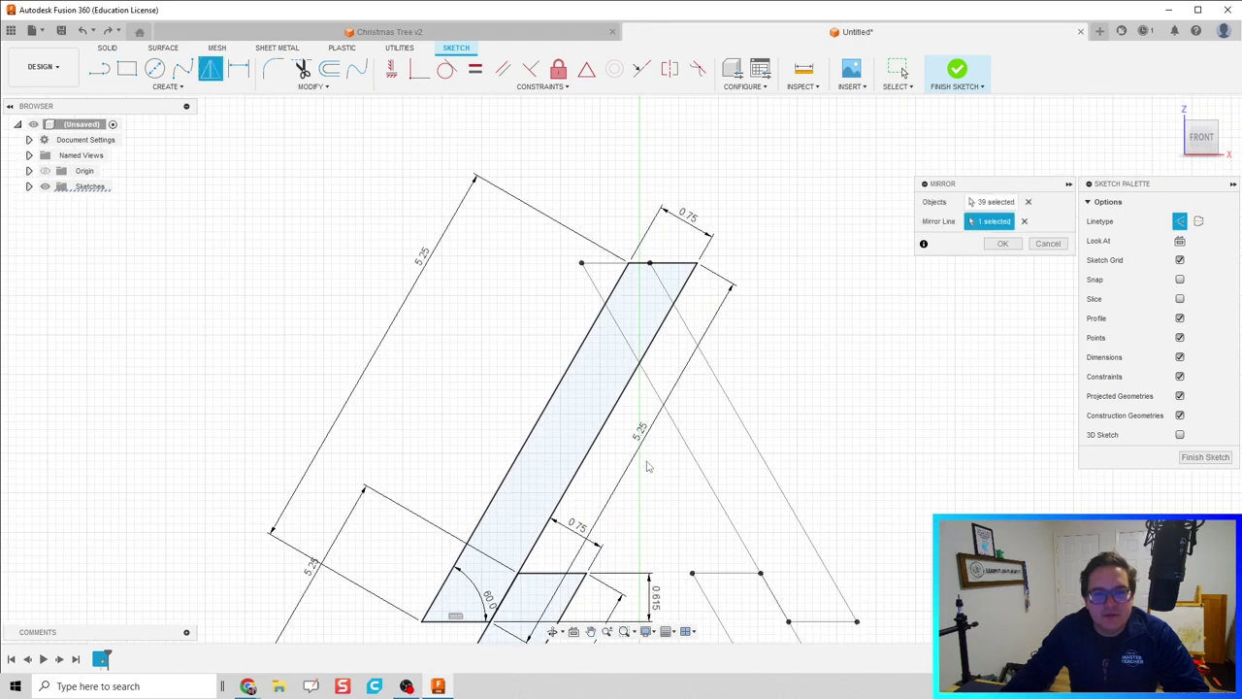
pyautogui.click(1004, 242)
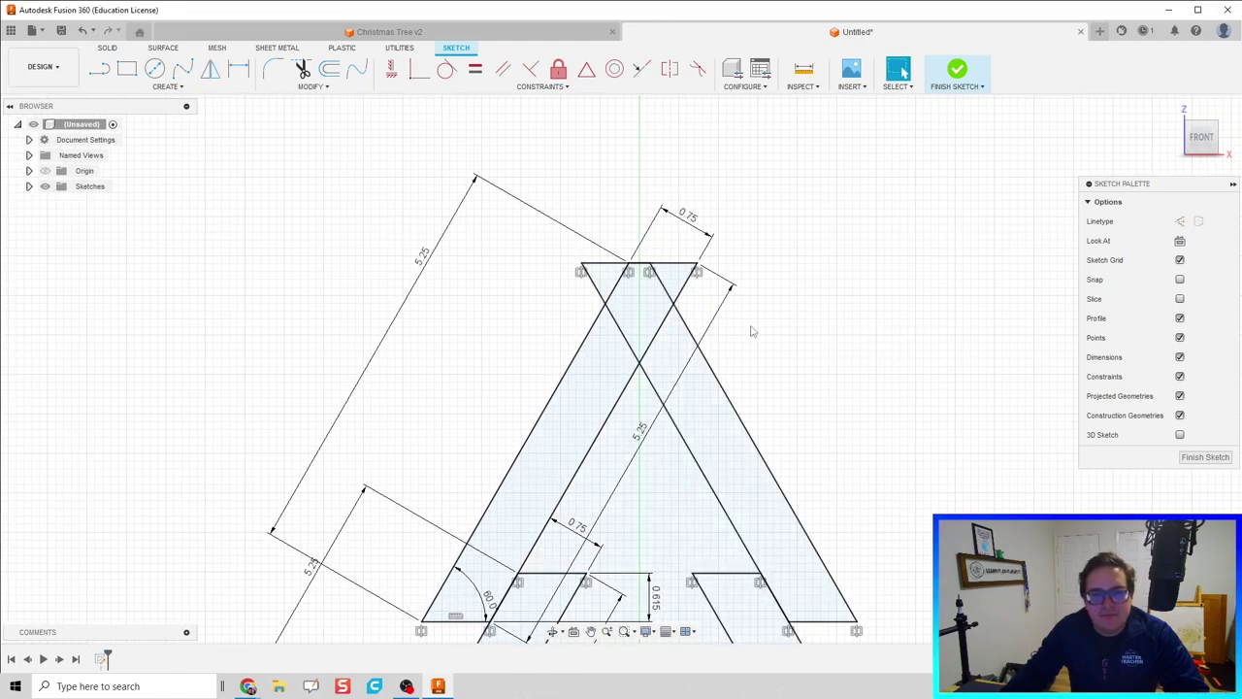
pyautogui.scroll(-2, 760, 335)
pyautogui.scroll(-3, 760, 336)
pyautogui.moveTo(760, 336); pyautogui.dragTo(711, 205, button='middle')
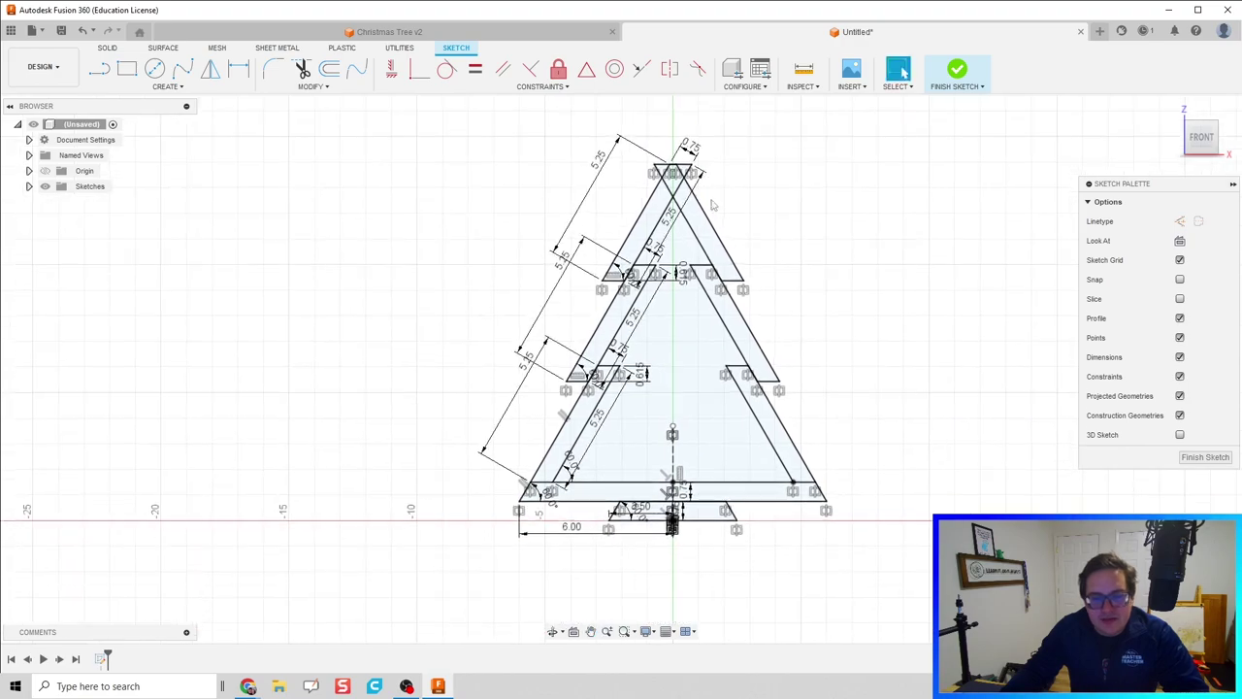
pyautogui.scroll(3, 801, 438)
pyautogui.moveTo(758, 477); pyautogui.dragTo(732, 367, button='middle')
pyautogui.scroll(-3, 671, 393)
pyautogui.scroll(8, 670, 236)
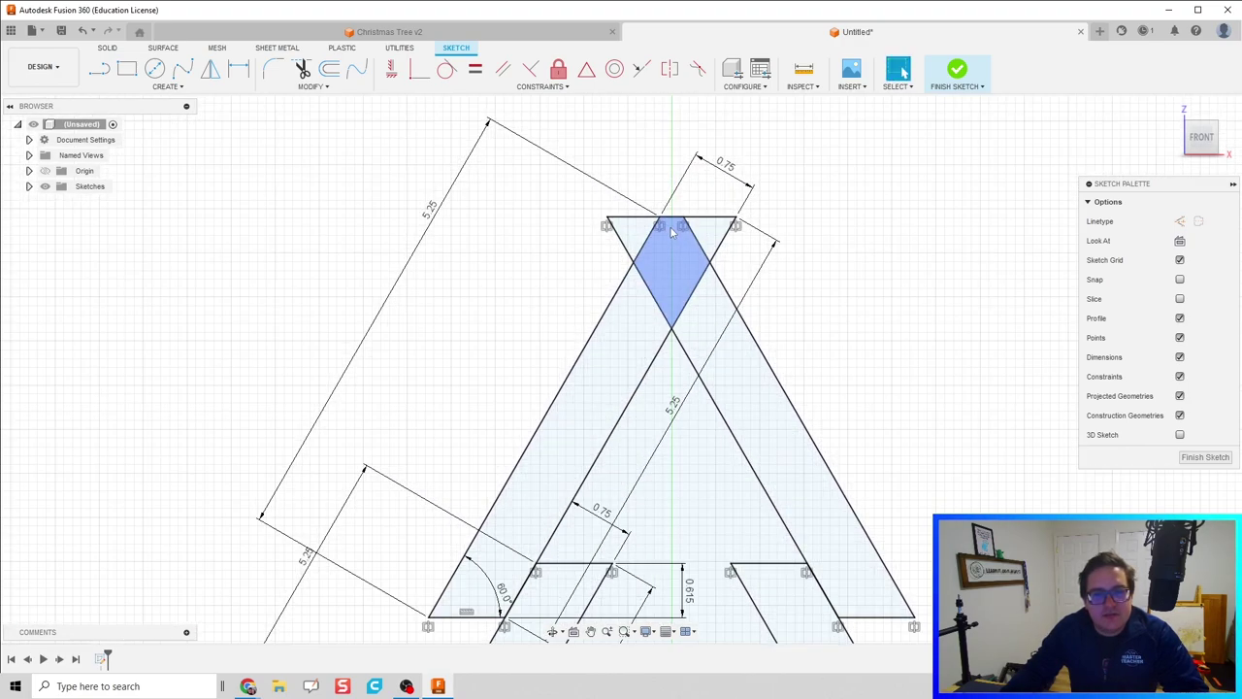
pyautogui.scroll(3, 669, 235)
pyautogui.moveTo(669, 235); pyautogui.dragTo(648, 365, button='middle')
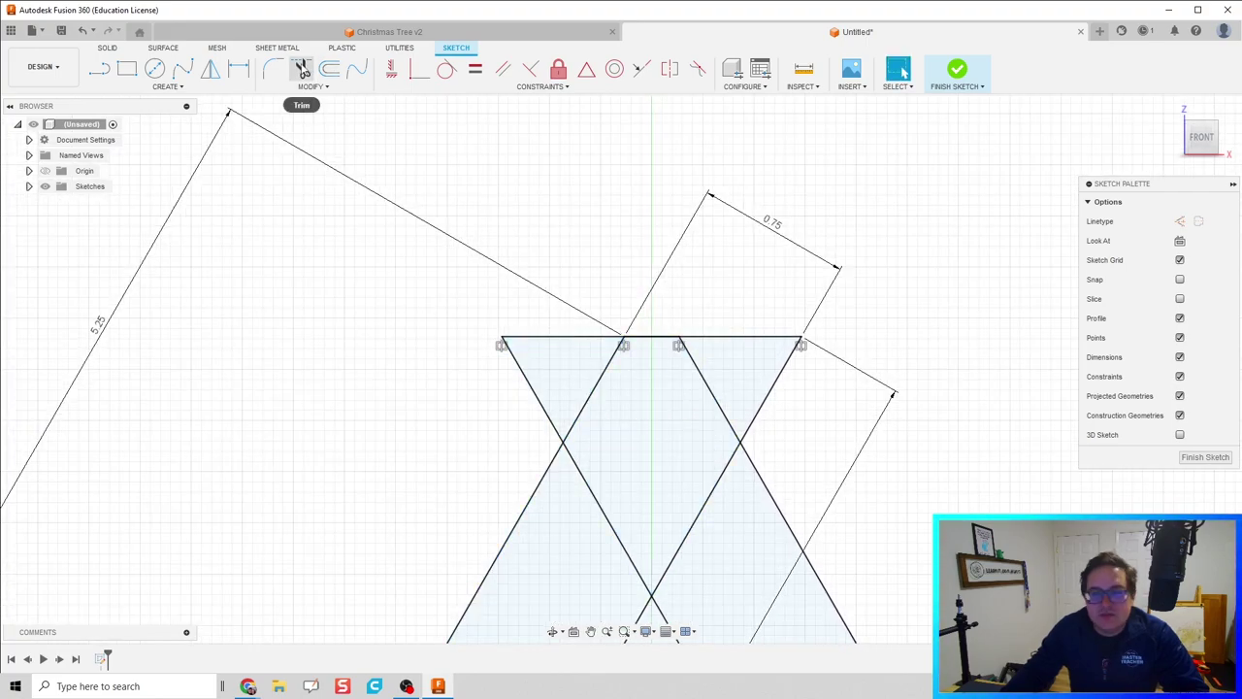
# Trim the overhanging lines and the flat top bar on both sides of the crossing
pyautogui.click(537, 398)
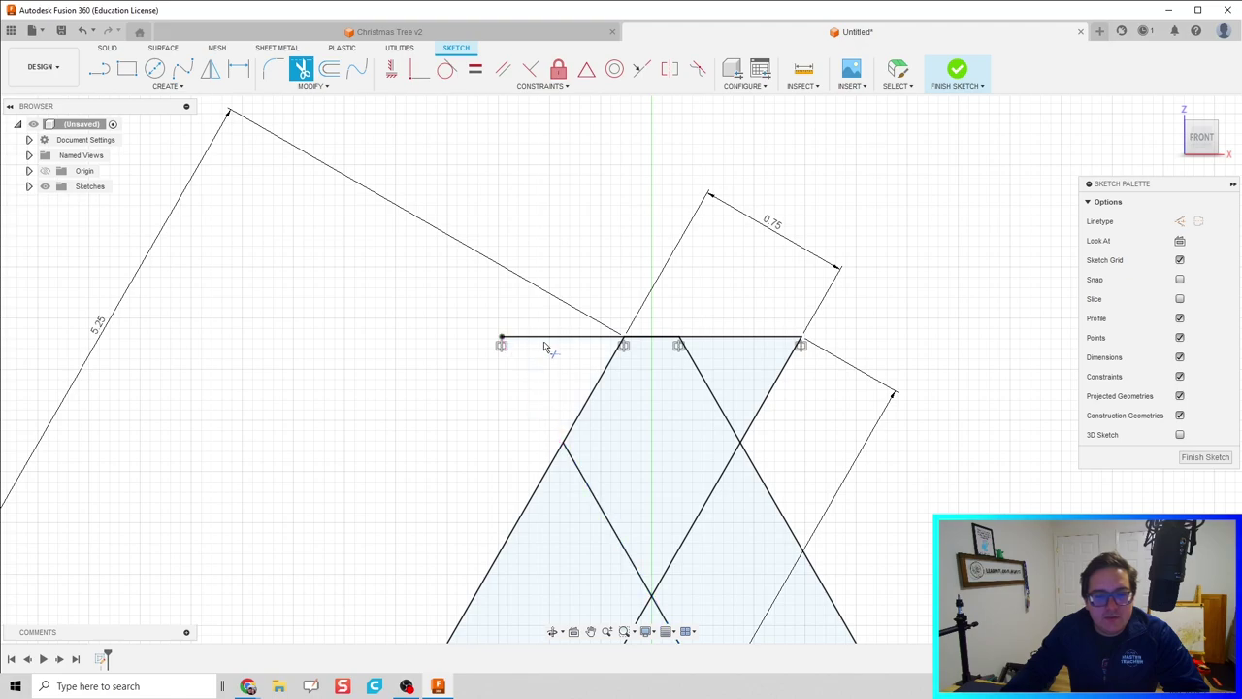
pyautogui.click(546, 341)
pyautogui.click(747, 340)
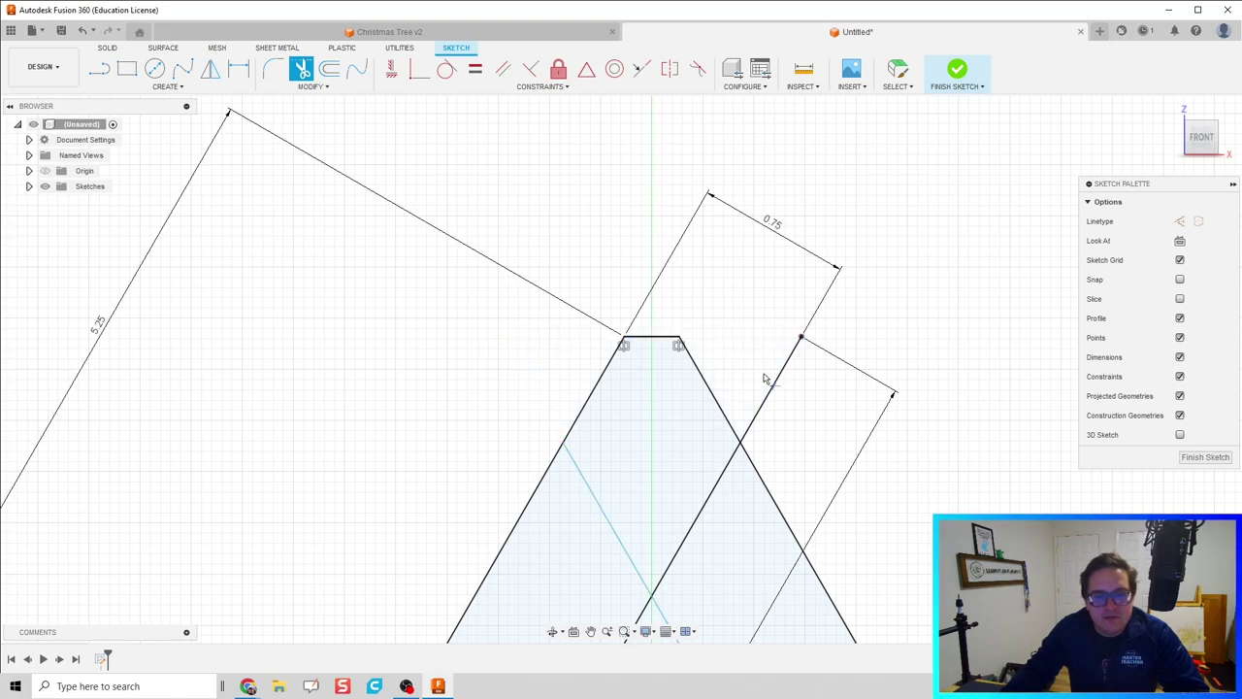
pyautogui.click(773, 390)
pyautogui.scroll(-2, 776, 413)
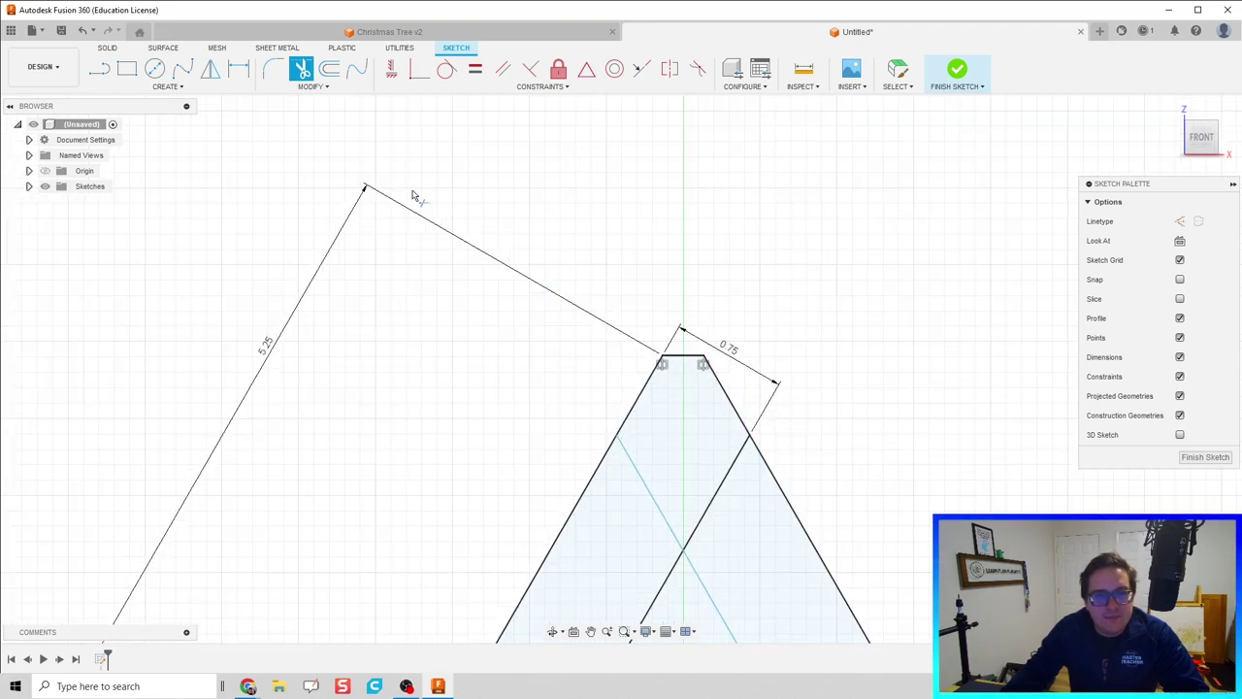
# Extend the left and right outer edges until they meet at the apex
pyautogui.click(341, 86)
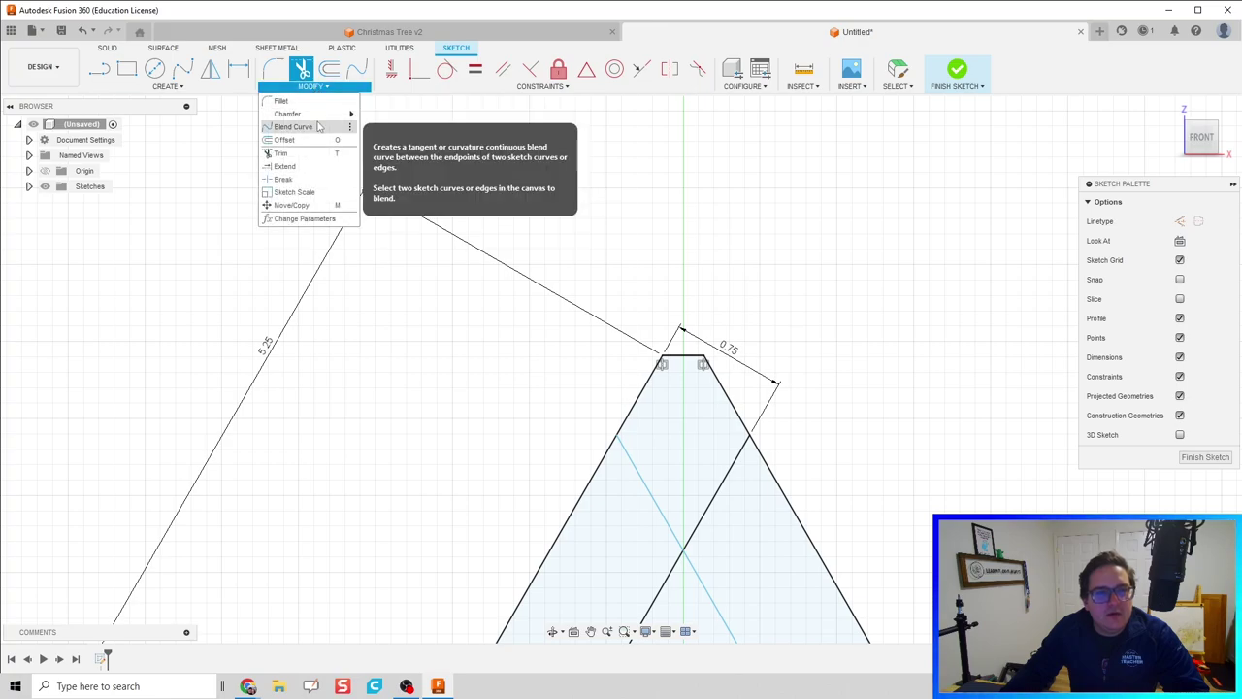
pyautogui.click(313, 155)
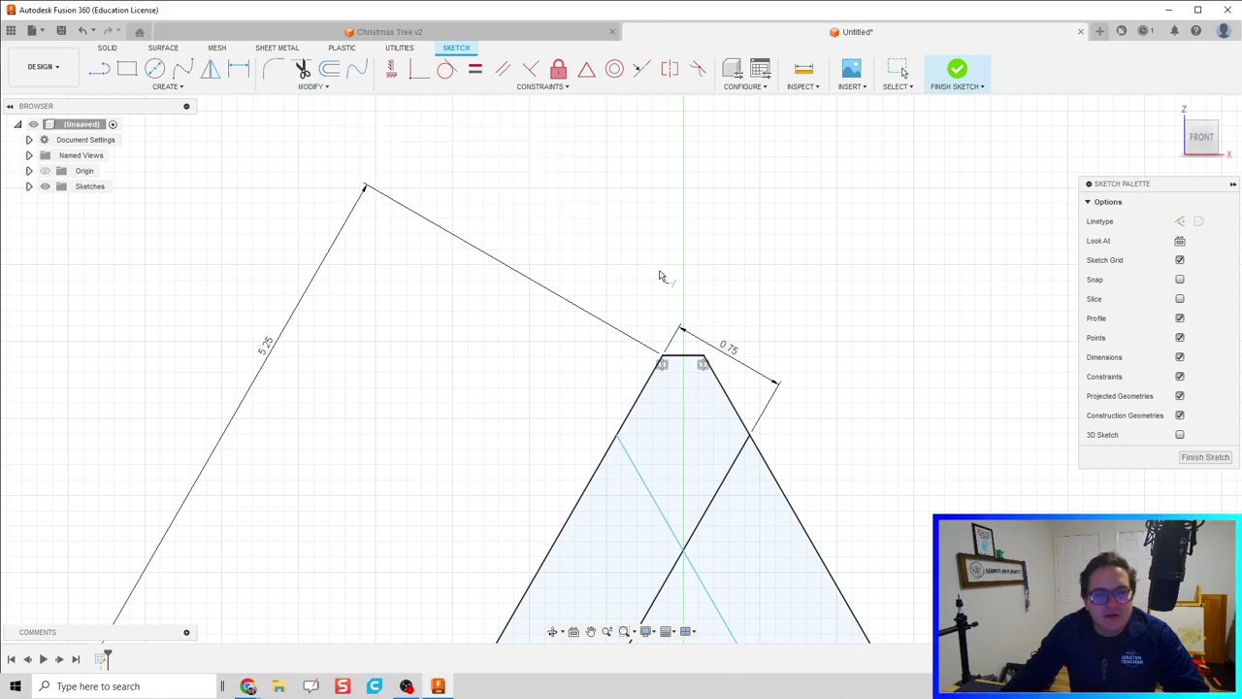
pyautogui.click(650, 387)
pyautogui.click(729, 398)
pyautogui.scroll(-3, 705, 379)
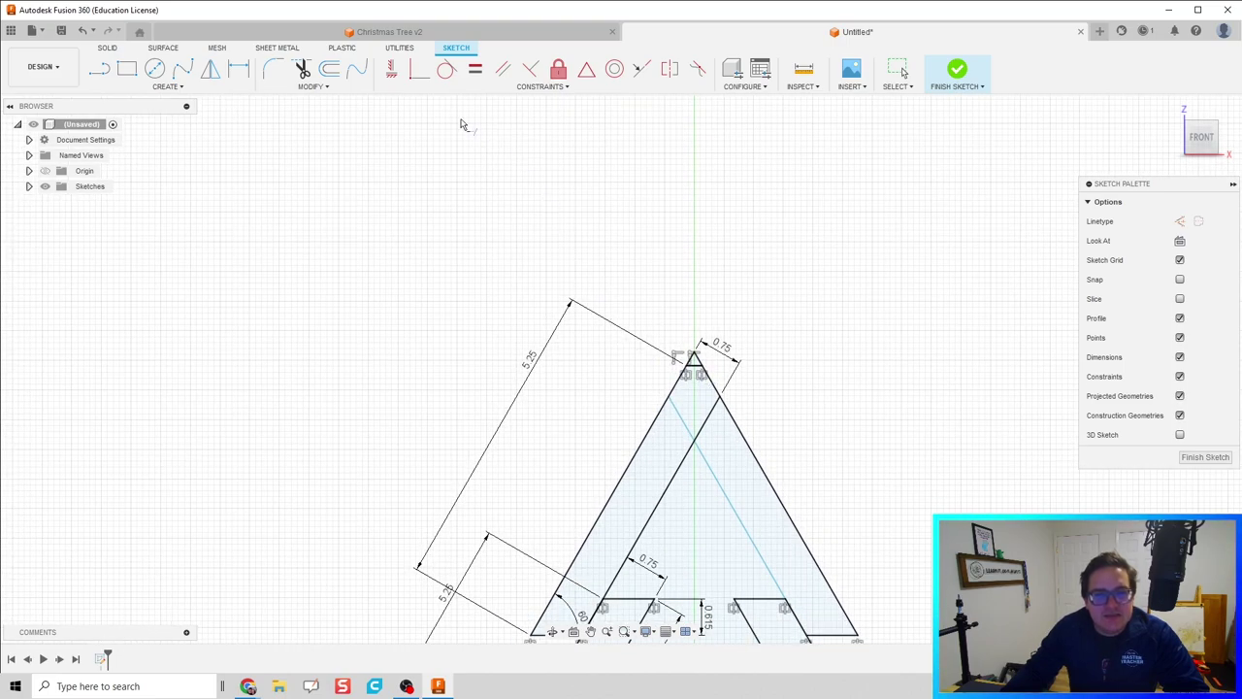
pyautogui.scroll(3, 711, 376)
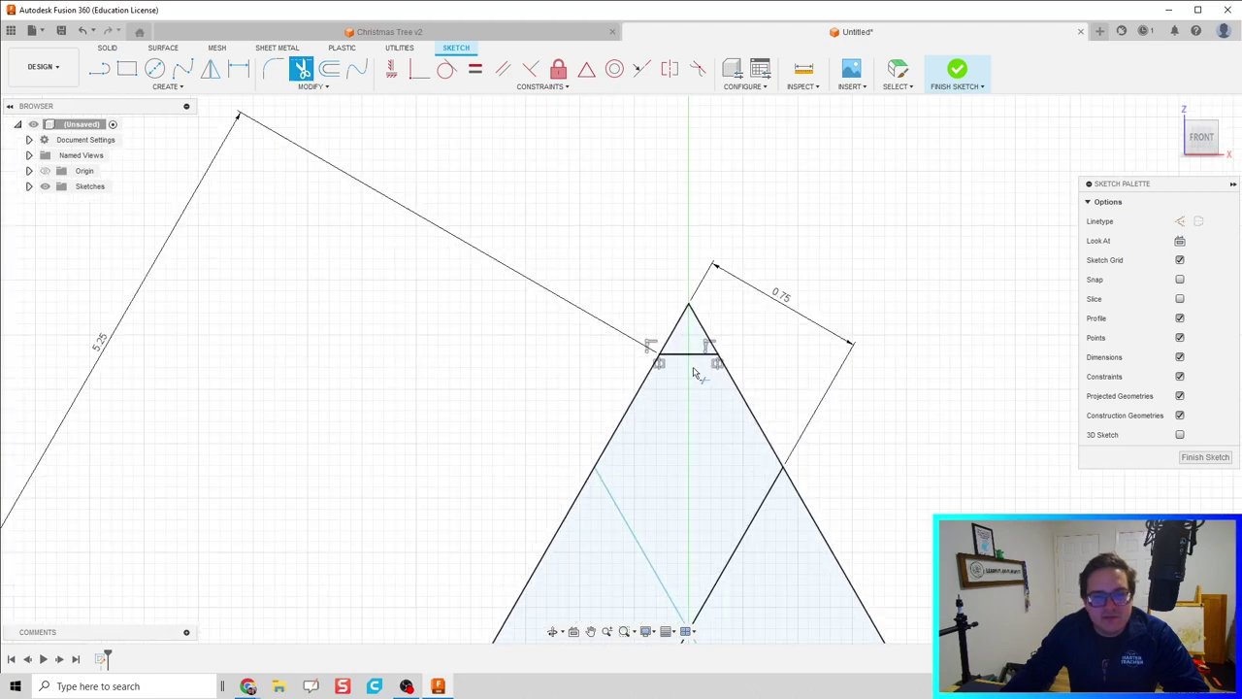
pyautogui.scroll(-5, 692, 359)
pyautogui.moveTo(706, 343); pyautogui.dragTo(676, 257, button='middle')
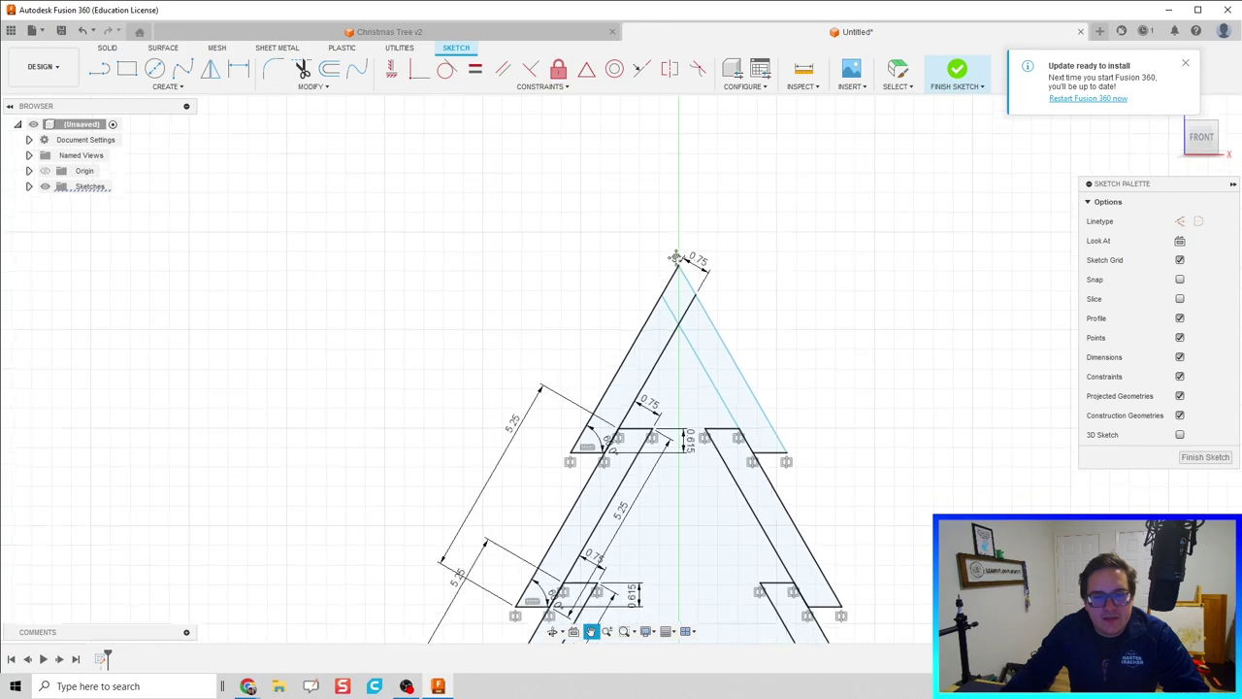
pyautogui.scroll(2, 655, 408)
# Measure the top tier's left outer edge, undoing an unwanted horizontal dimension
pyautogui.press('d')
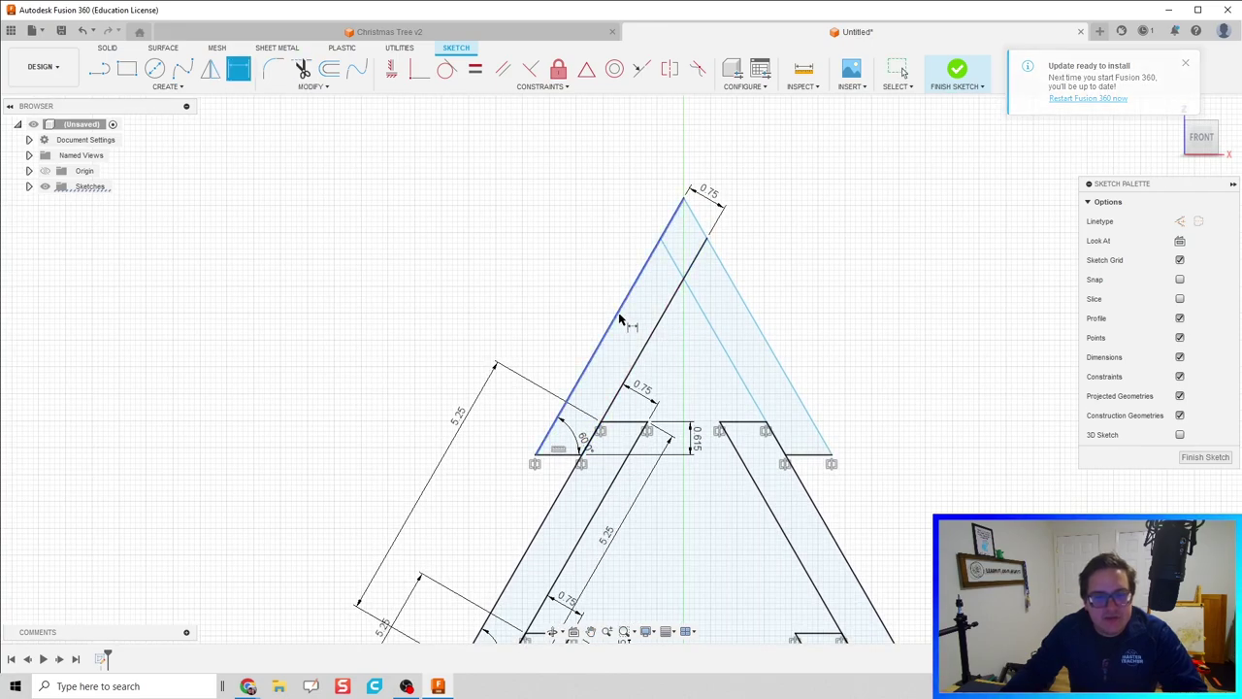
pyautogui.click(615, 320)
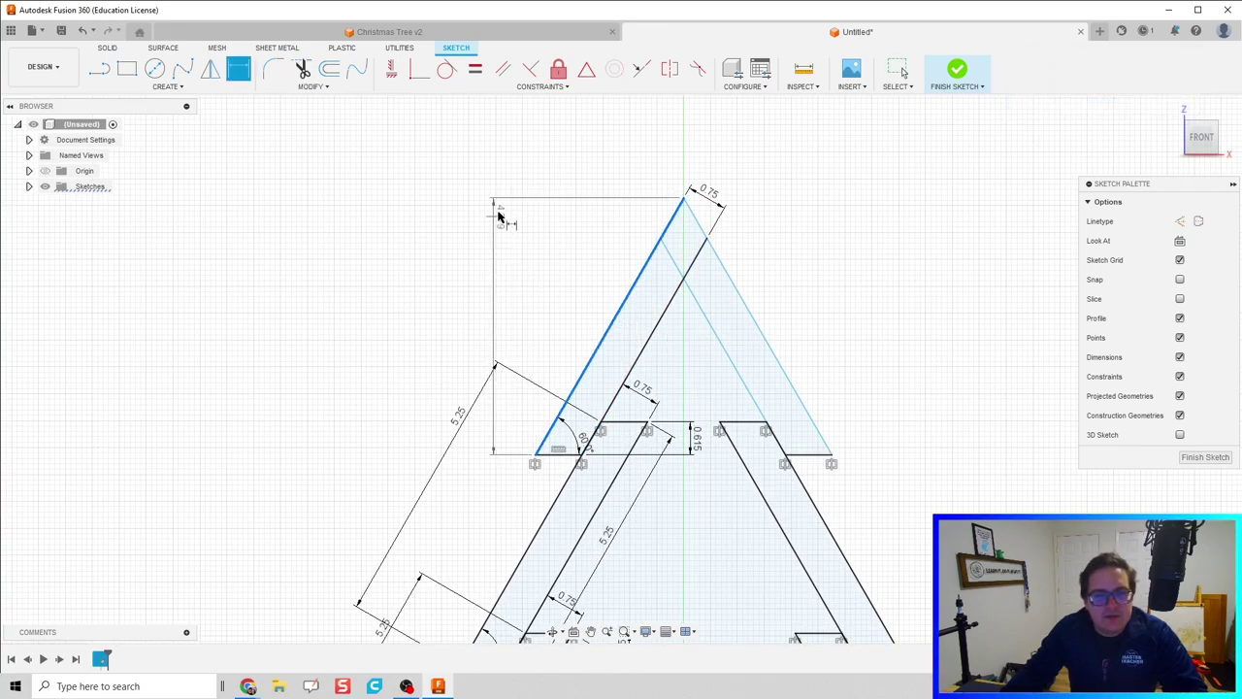
pyautogui.click(543, 192)
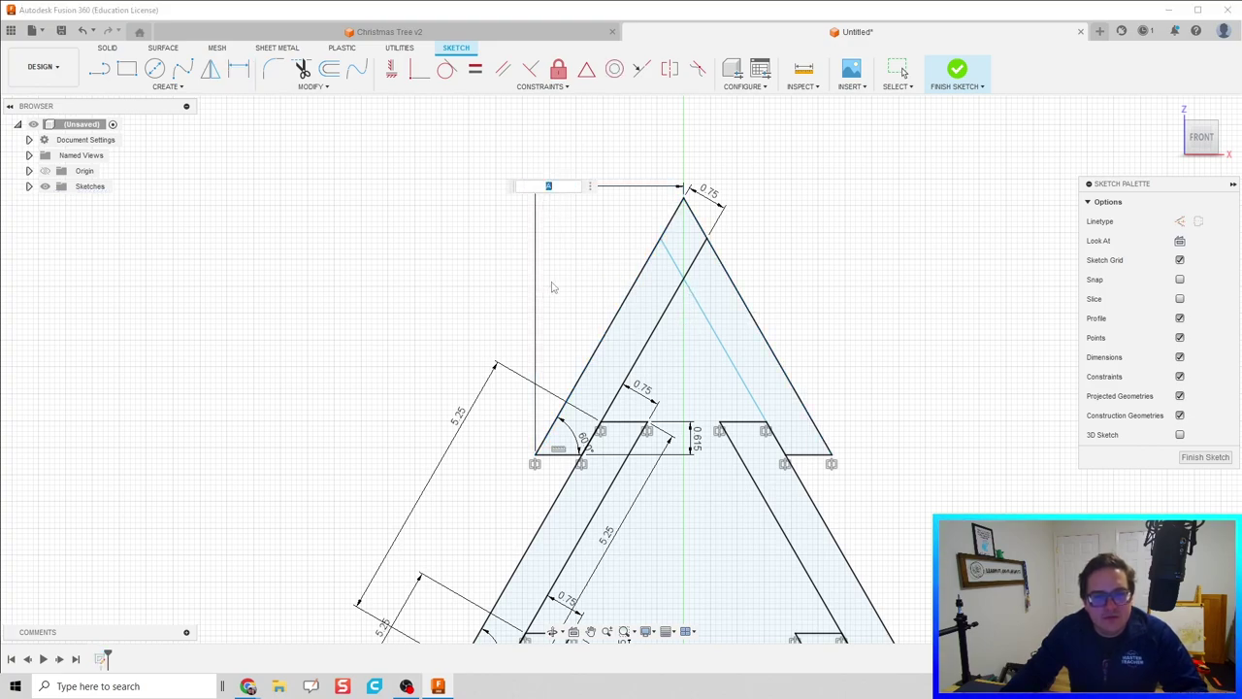
pyautogui.press('Return')
pyautogui.press('Escape')
pyautogui.hotkey('ctrl', 'z')
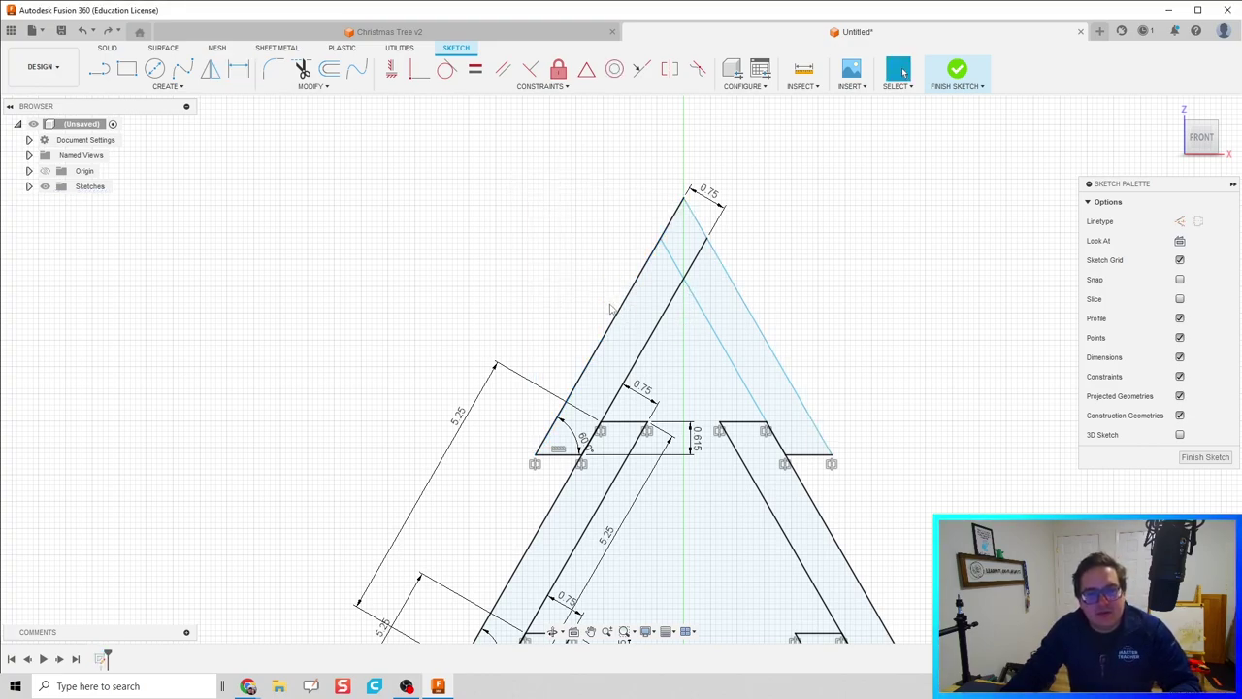
pyautogui.click(614, 324)
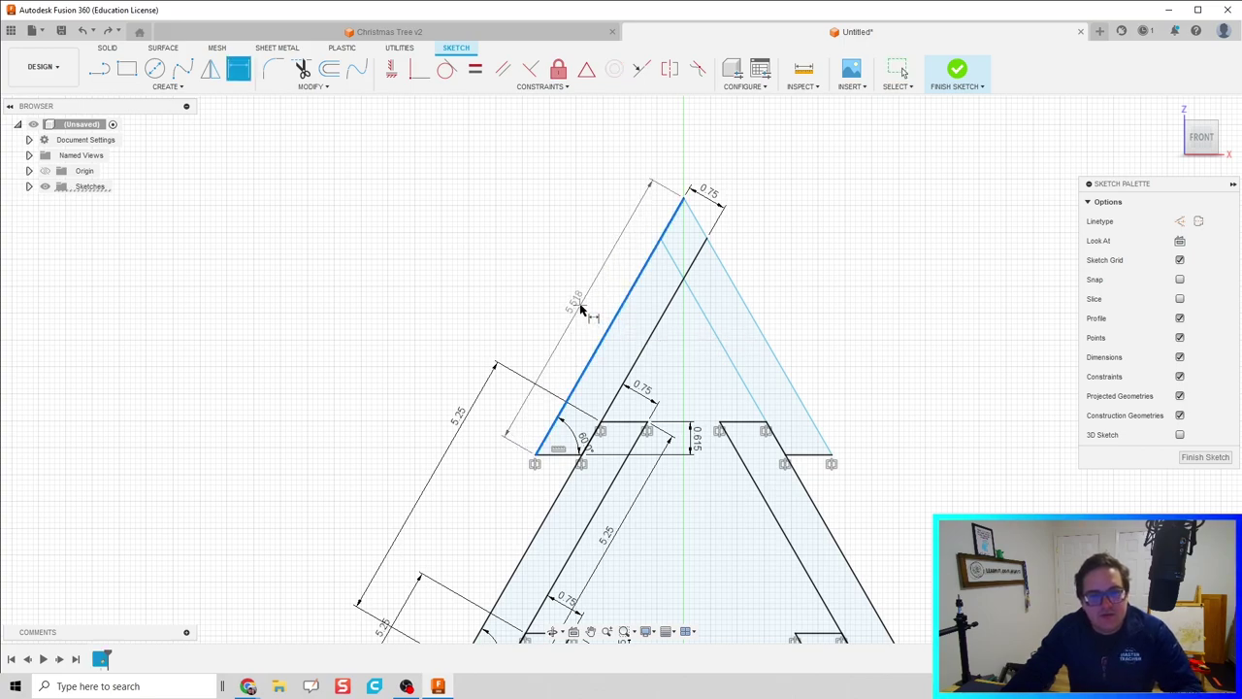
pyautogui.click(589, 304)
pyautogui.press('Escape')
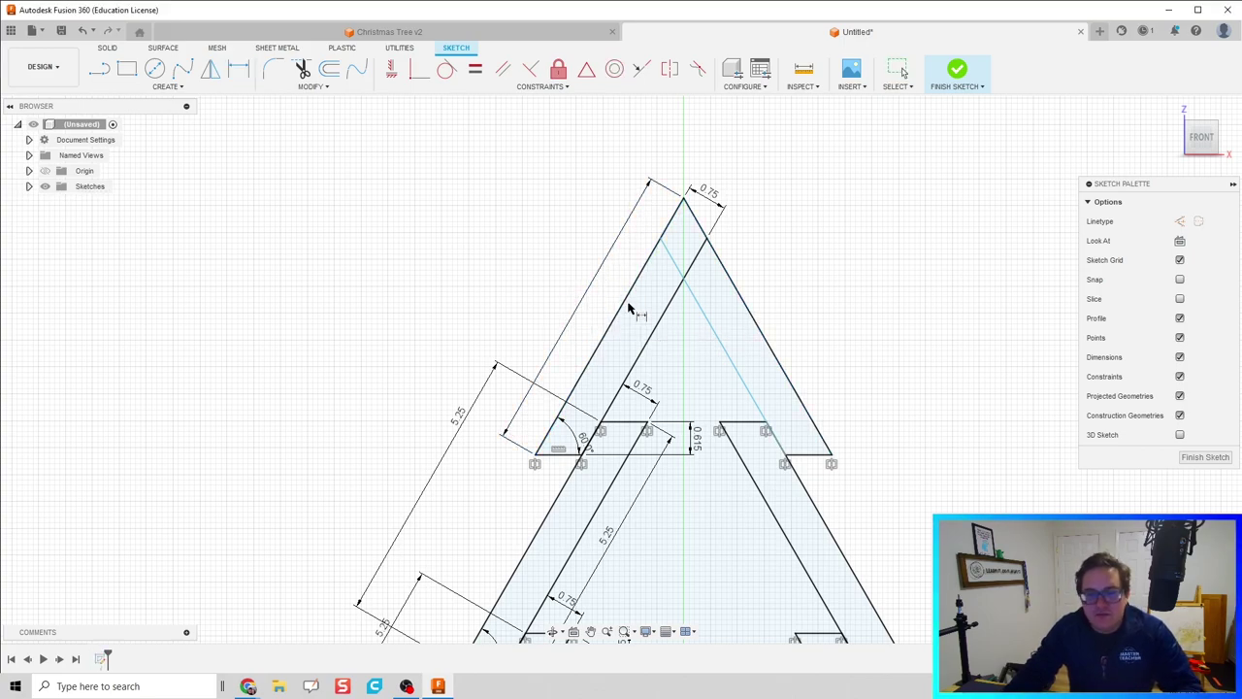
# Trim the stray segments beside and just below the apex
pyautogui.click(301, 68)
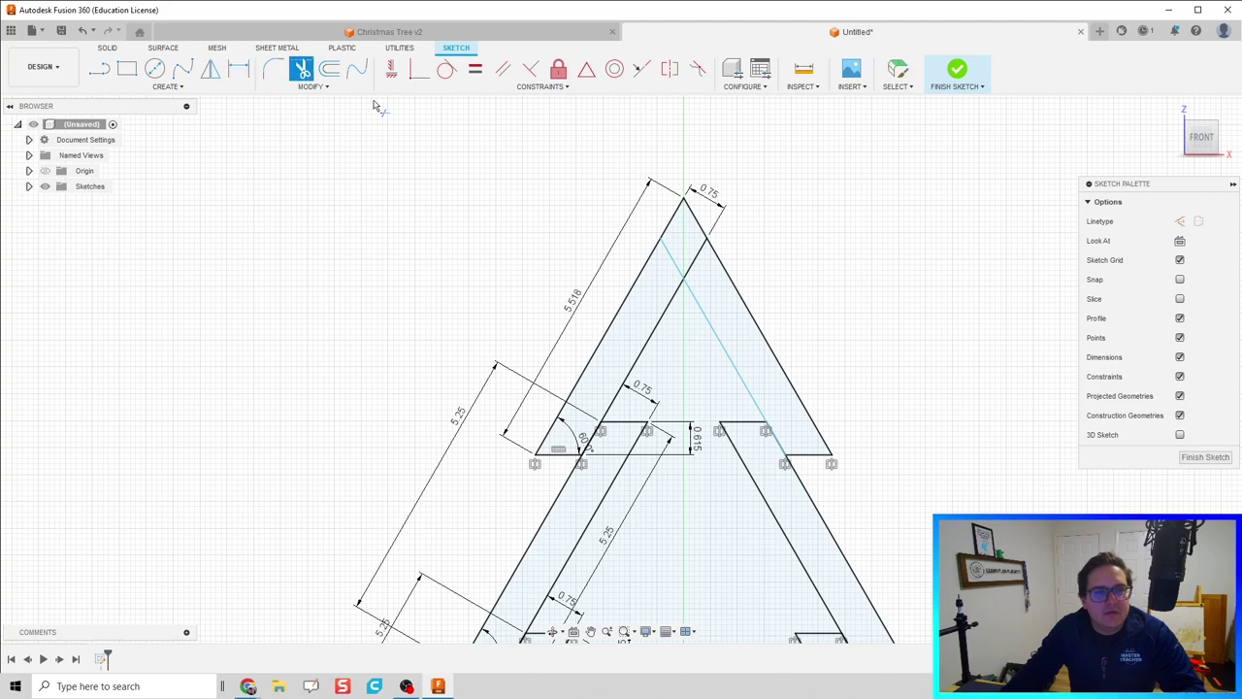
pyautogui.click(672, 260)
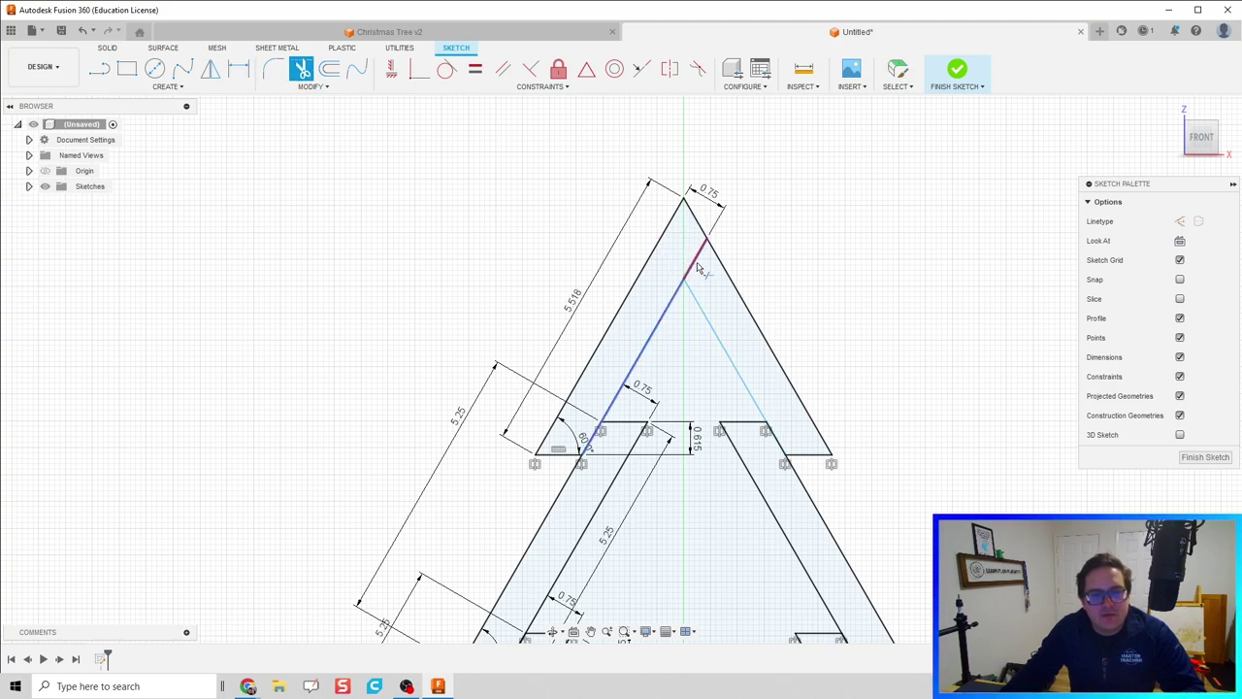
pyautogui.click(687, 296)
# Draw a line from the inner apex up to the outer apex
pyautogui.press('l')
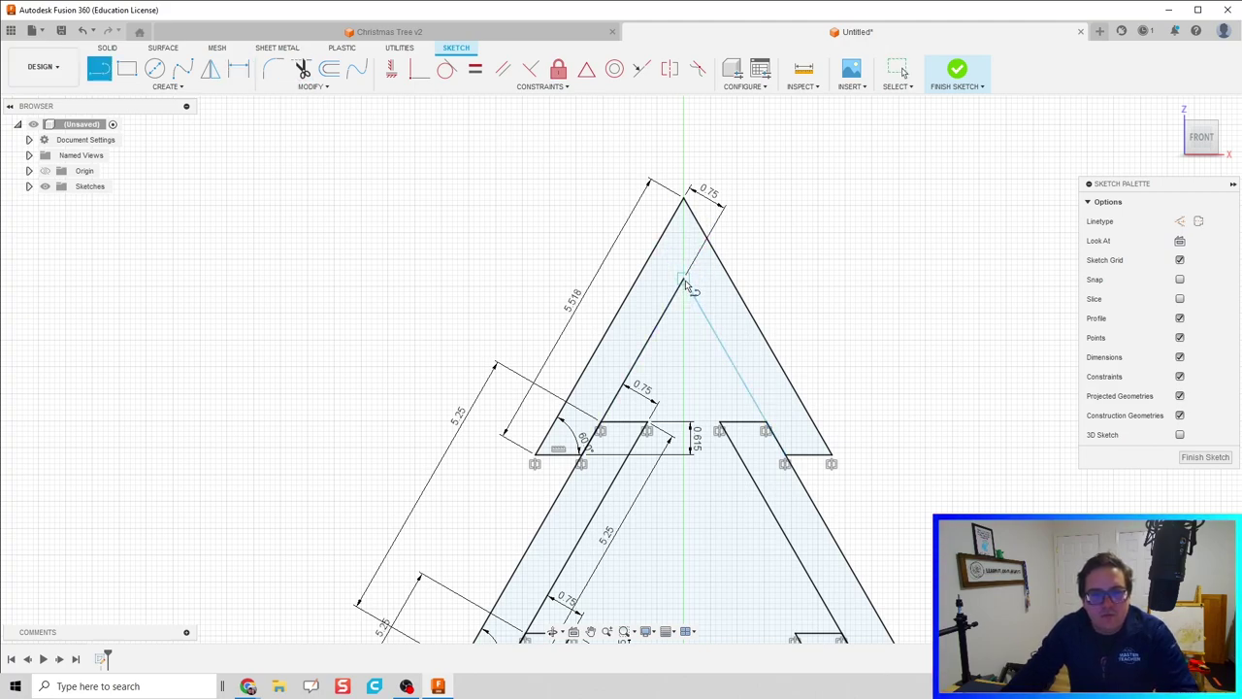
pyautogui.click(685, 279)
pyautogui.doubleClick(684, 199)
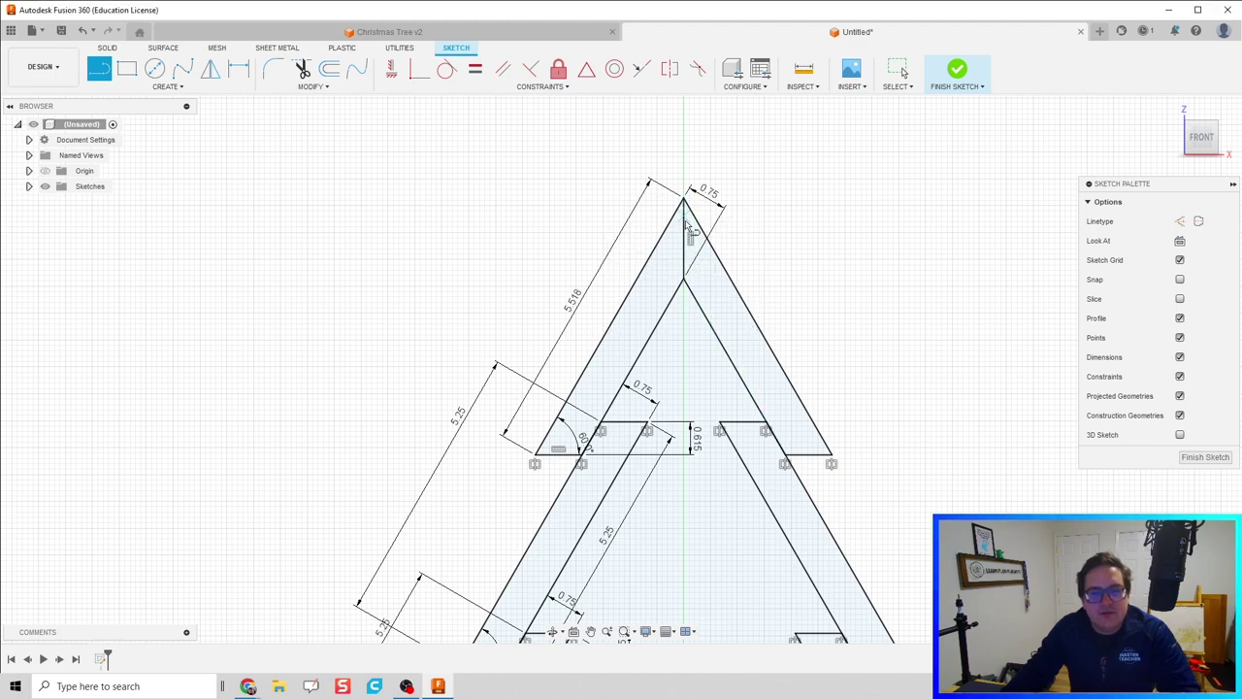
pyautogui.scroll(-2, 820, 357)
pyautogui.scroll(-2, 820, 357)
pyautogui.moveTo(847, 386); pyautogui.dragTo(769, 252, button='middle')
pyautogui.scroll(-1, 787, 281)
pyautogui.press('l')
pyautogui.scroll(2, 762, 257)
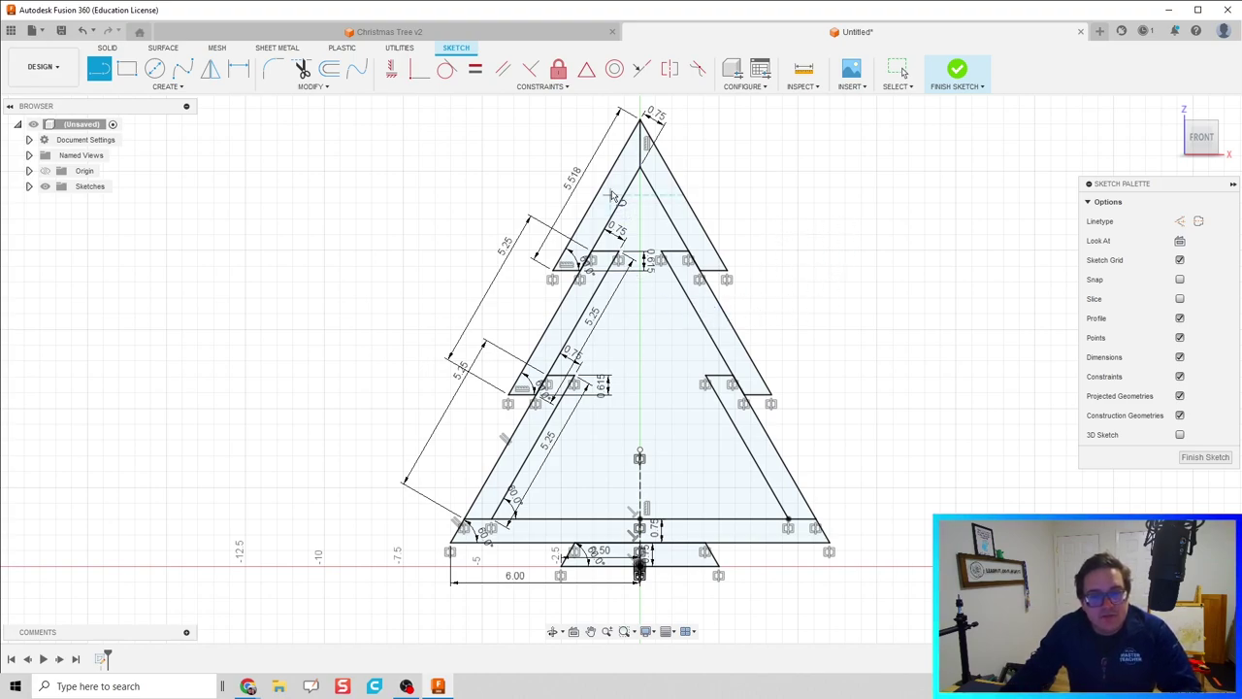
# Leave the Line tool and finish the tree sketch
pyautogui.press('Escape')
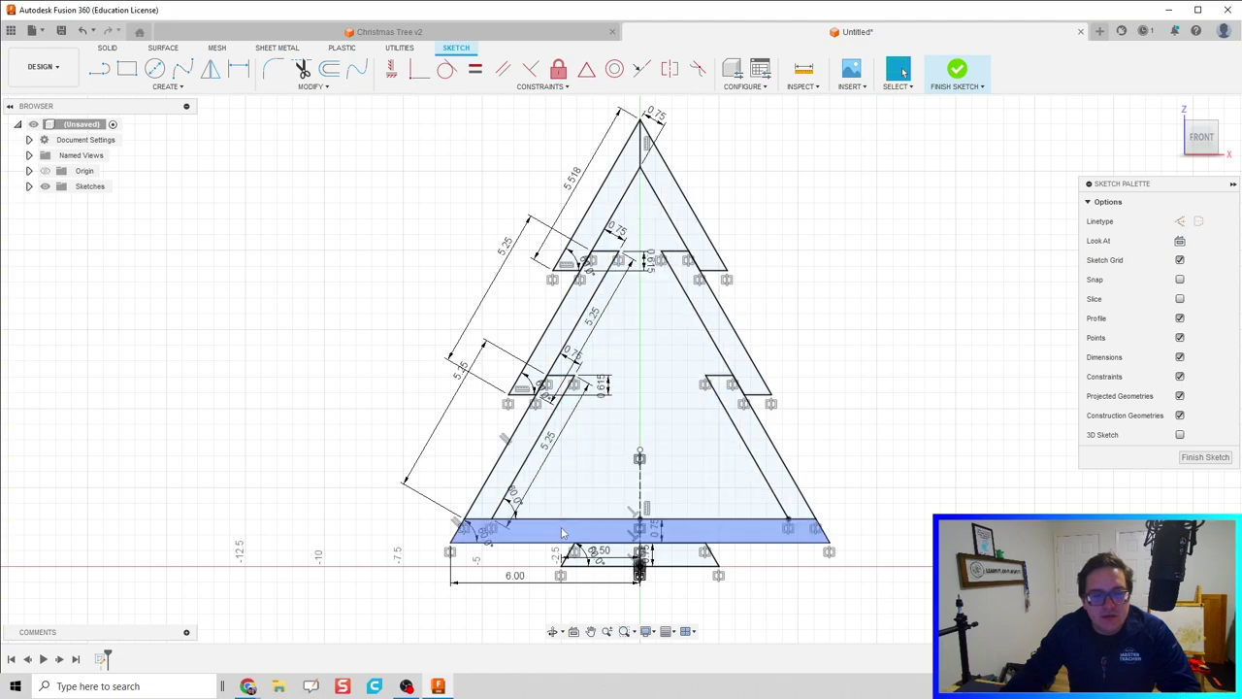
pyautogui.scroll(3, 684, 547)
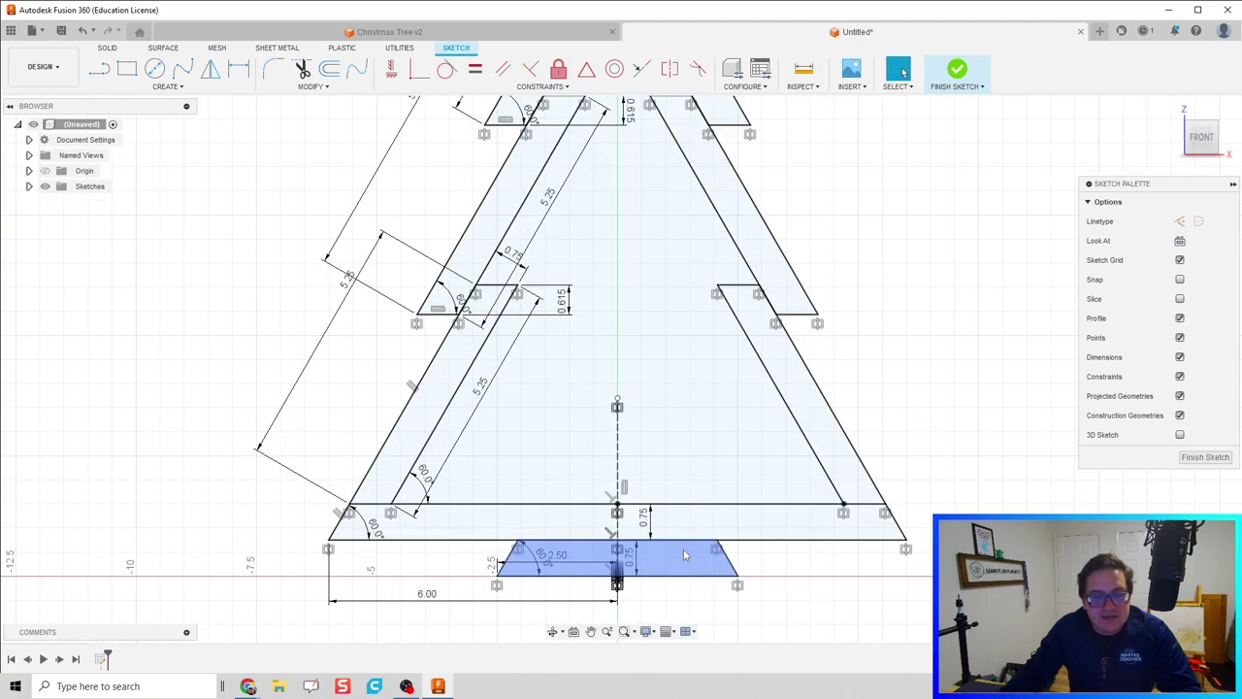
pyautogui.scroll(-5, 680, 482)
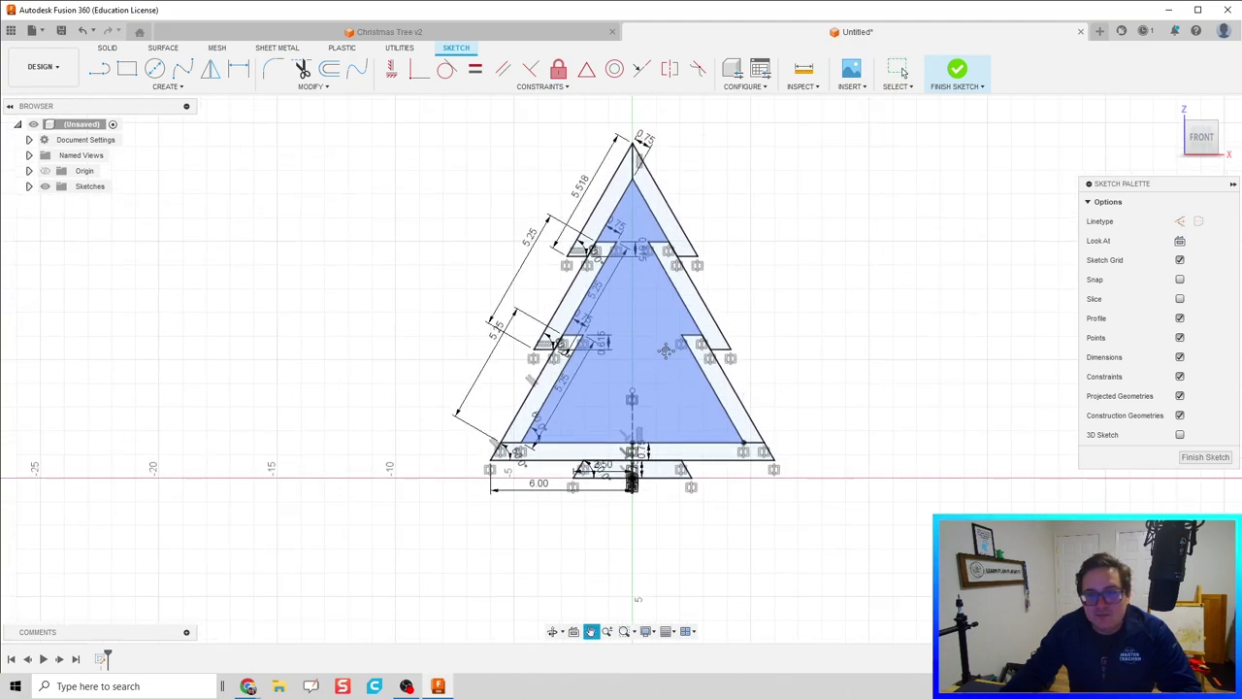
pyautogui.click(954, 82)
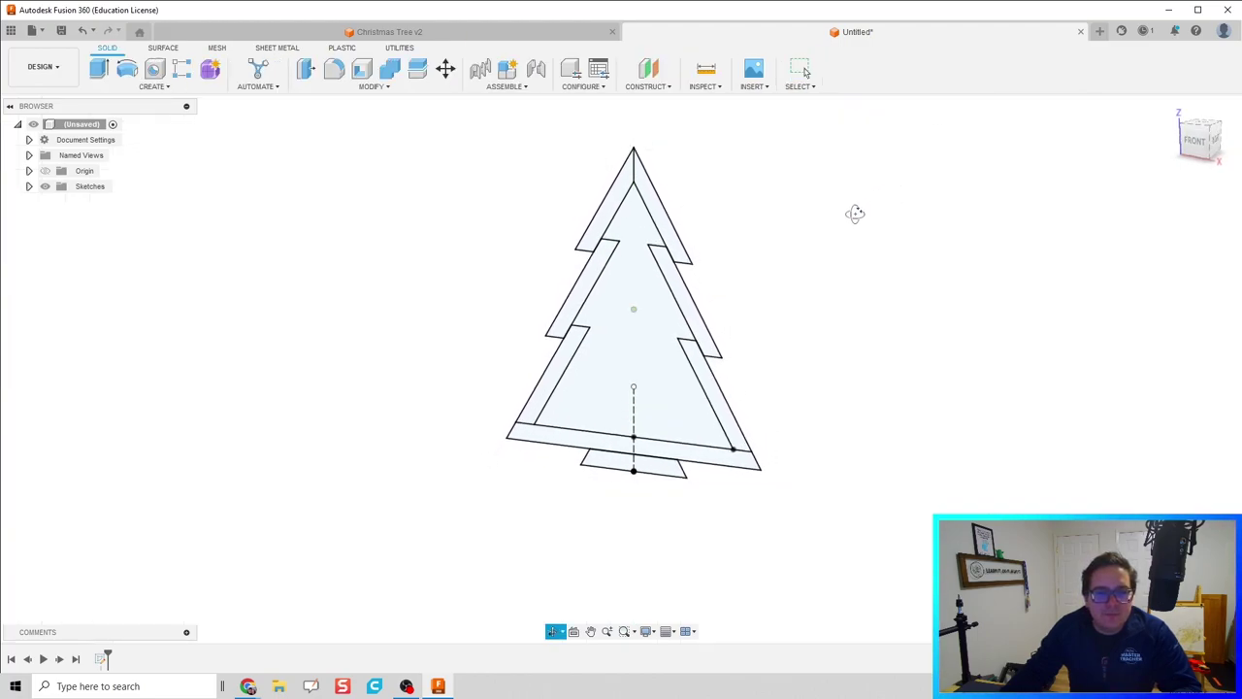
# Extrude the upper-left, right and lower-left strips plus the stand trapezoid 0.75 in as a new body
pyautogui.press('m')
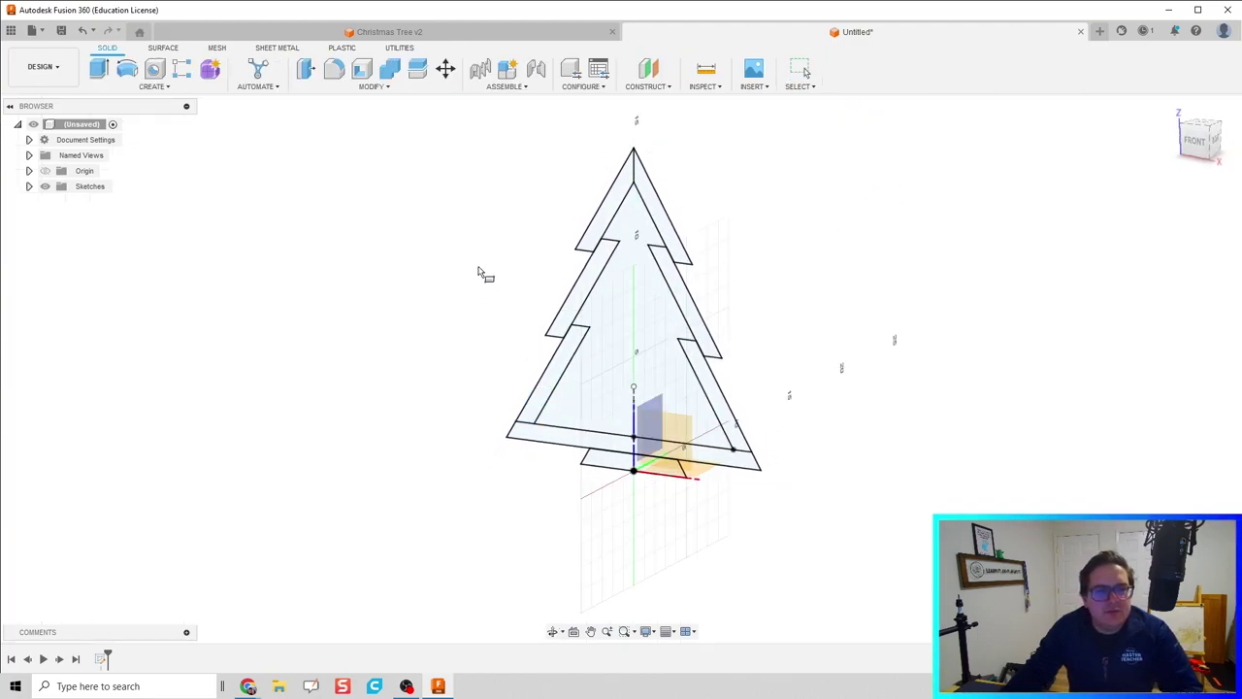
pyautogui.press('e')
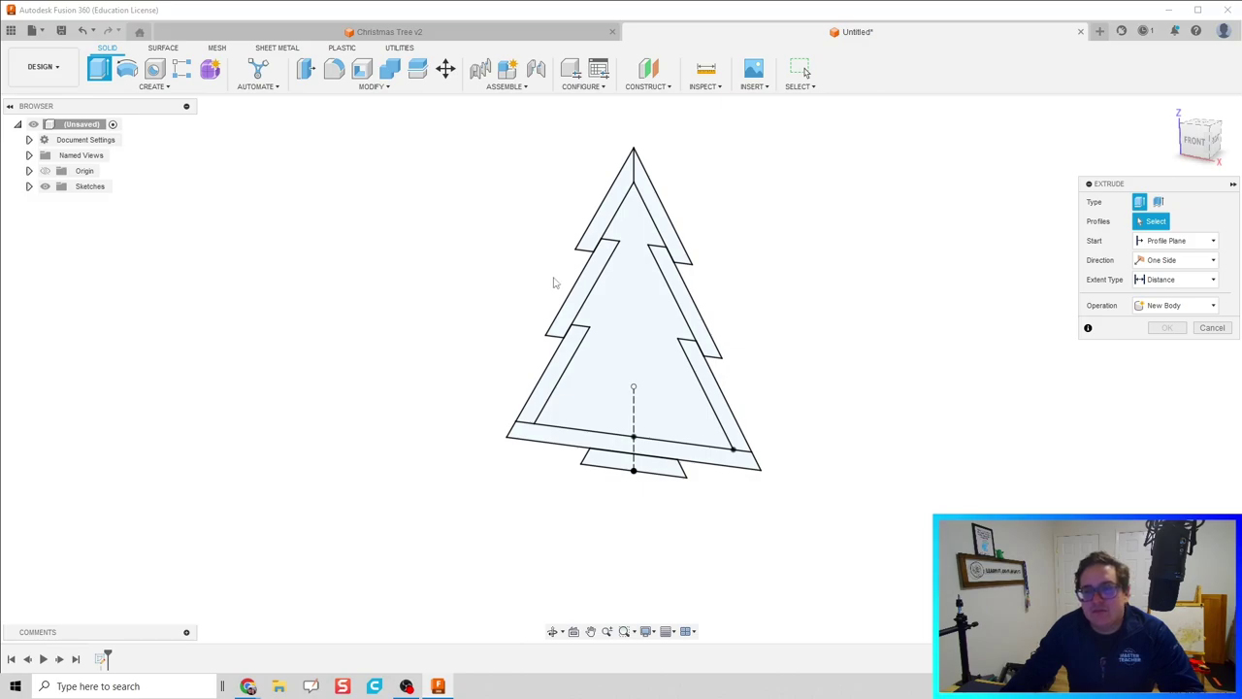
pyautogui.click(597, 219)
pyautogui.click(680, 281)
pyautogui.click(558, 374)
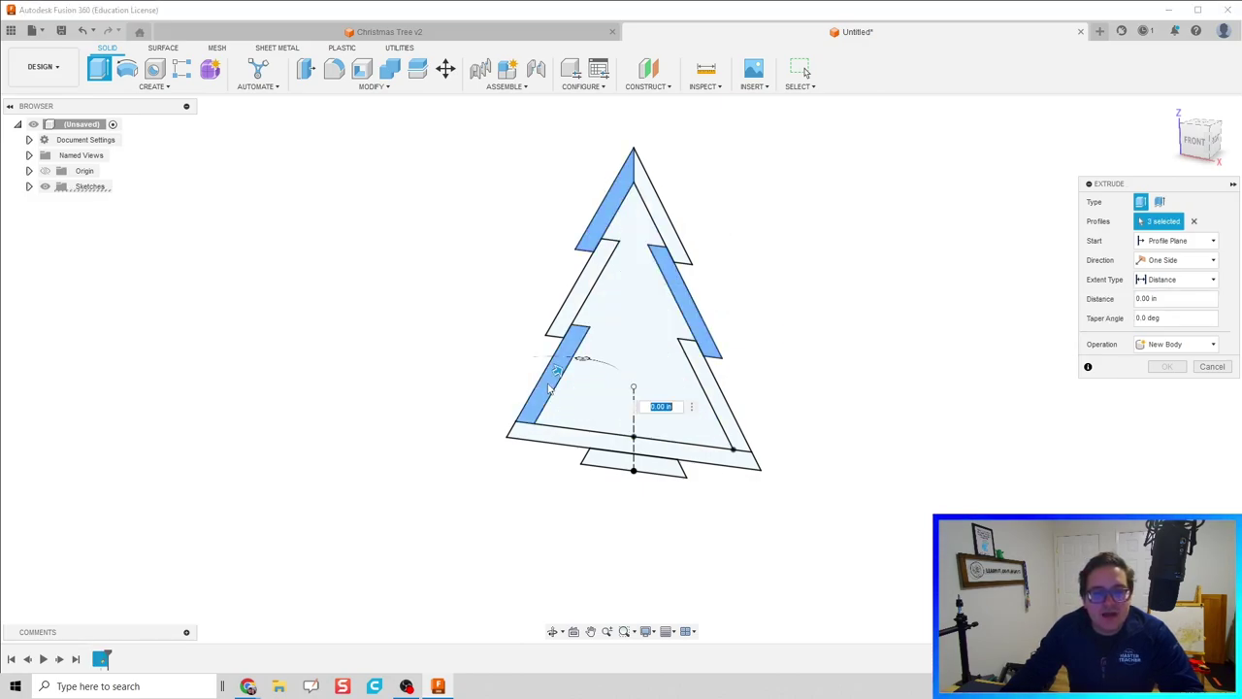
pyautogui.click(619, 465)
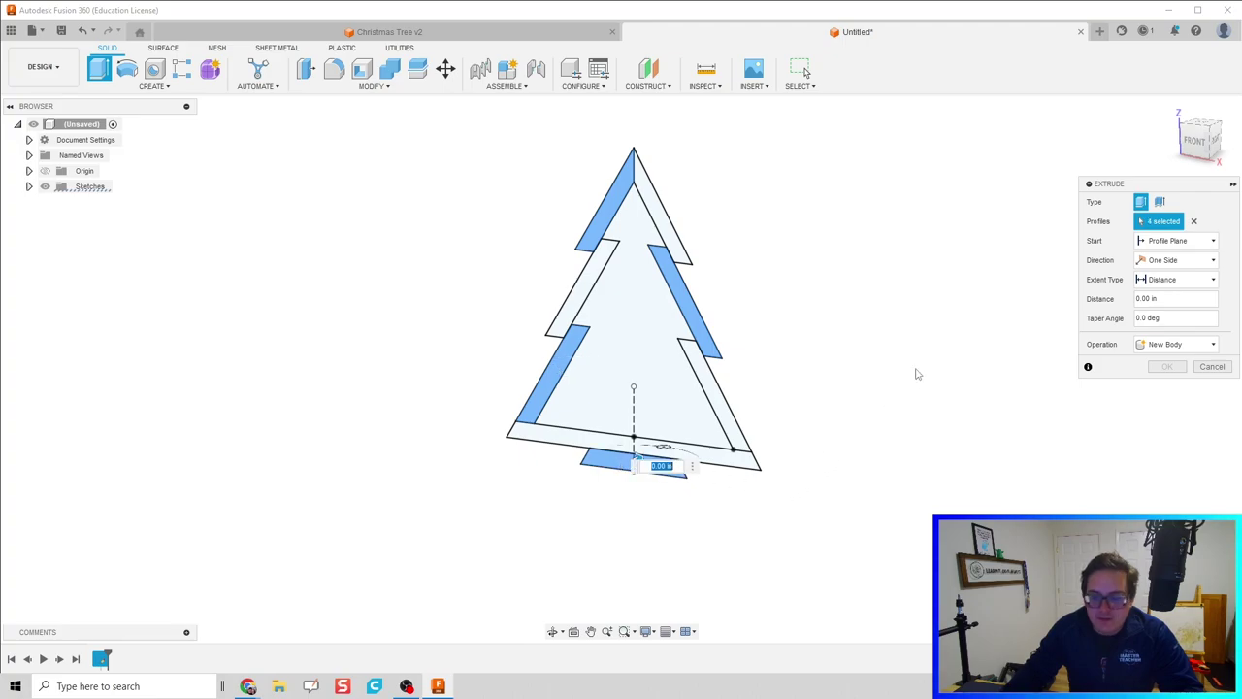
pyautogui.write('0.75')
pyautogui.press('Return')
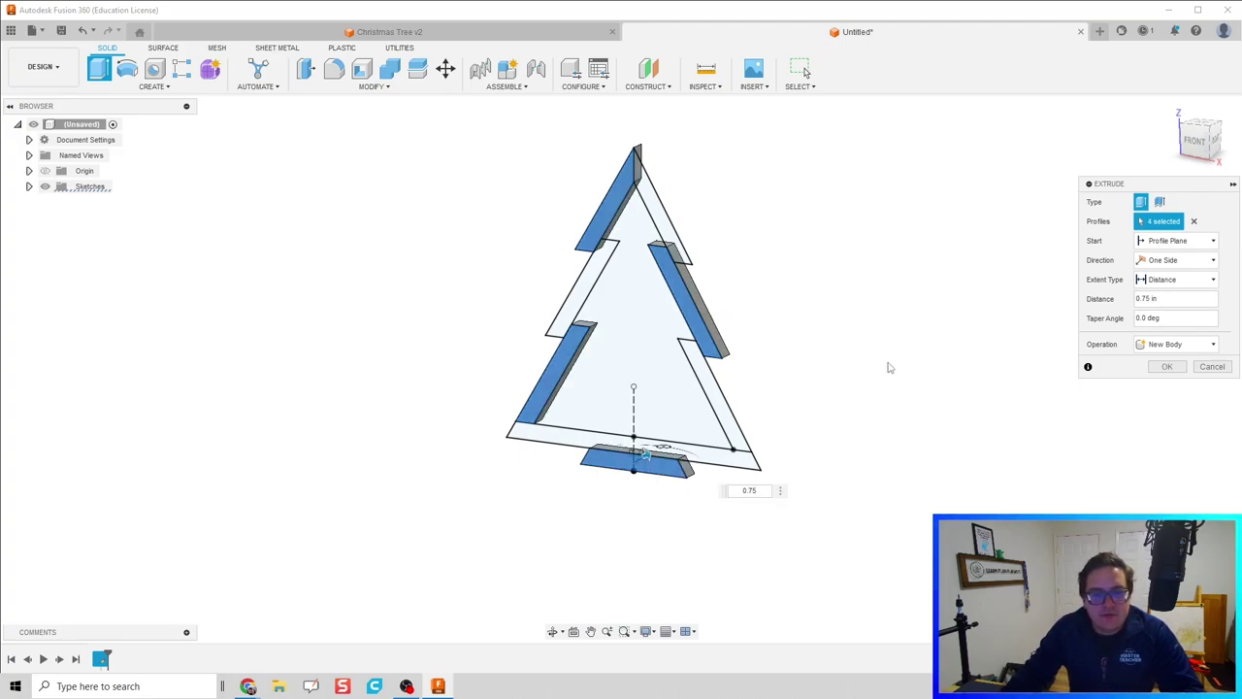
pyautogui.click(1143, 345)
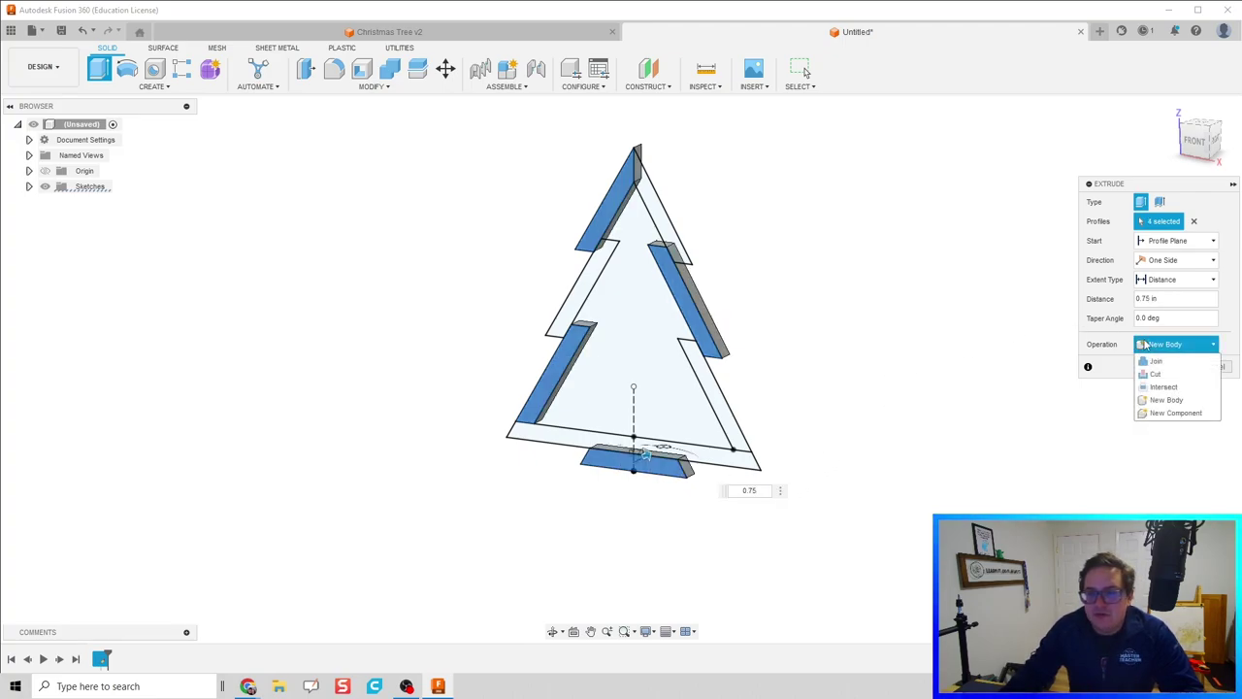
pyautogui.click(1155, 399)
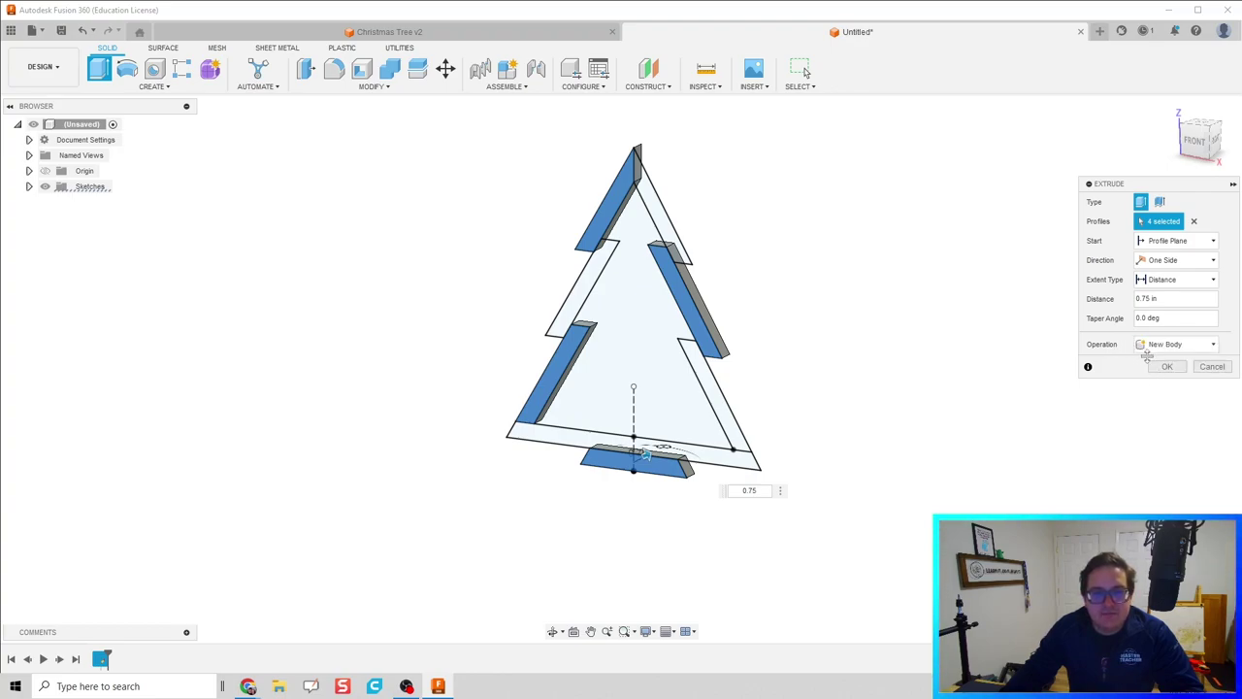
pyautogui.click(1164, 366)
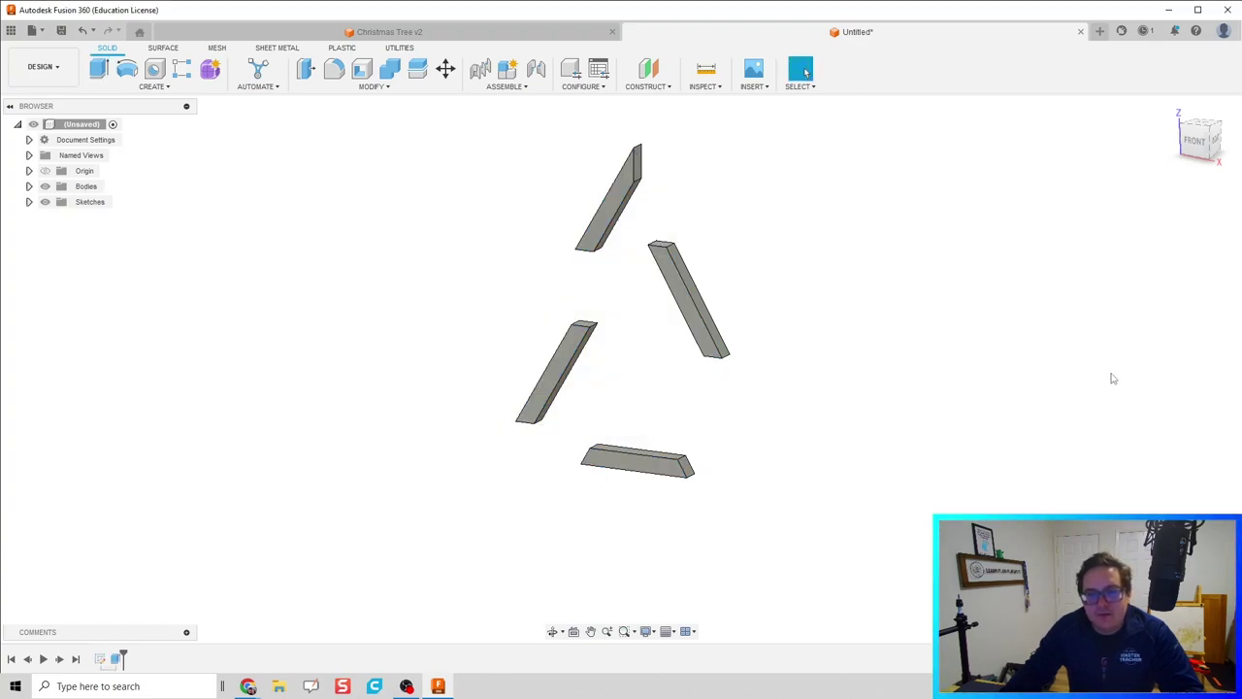
# Show Sketch1 and extrude the left, upper-right and bottom strips 0.75 in as a new body
pyautogui.click(56, 217)
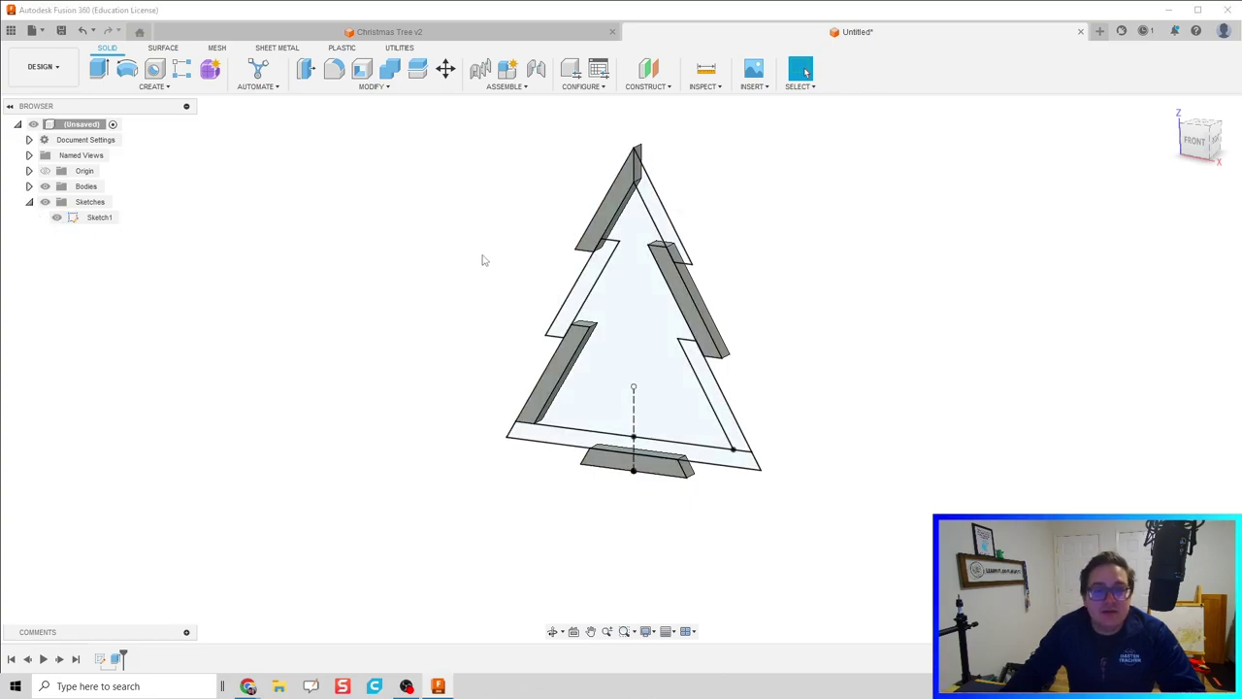
pyautogui.press('e')
pyautogui.click(577, 292)
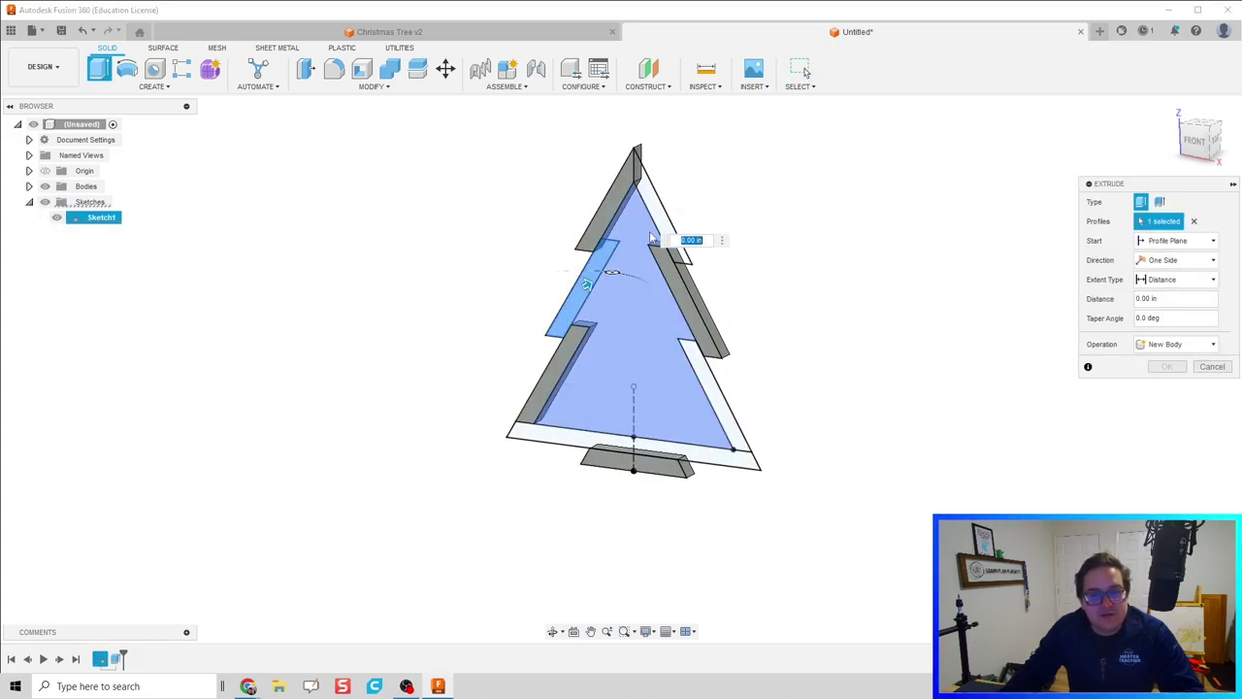
pyautogui.click(666, 229)
pyautogui.click(599, 445)
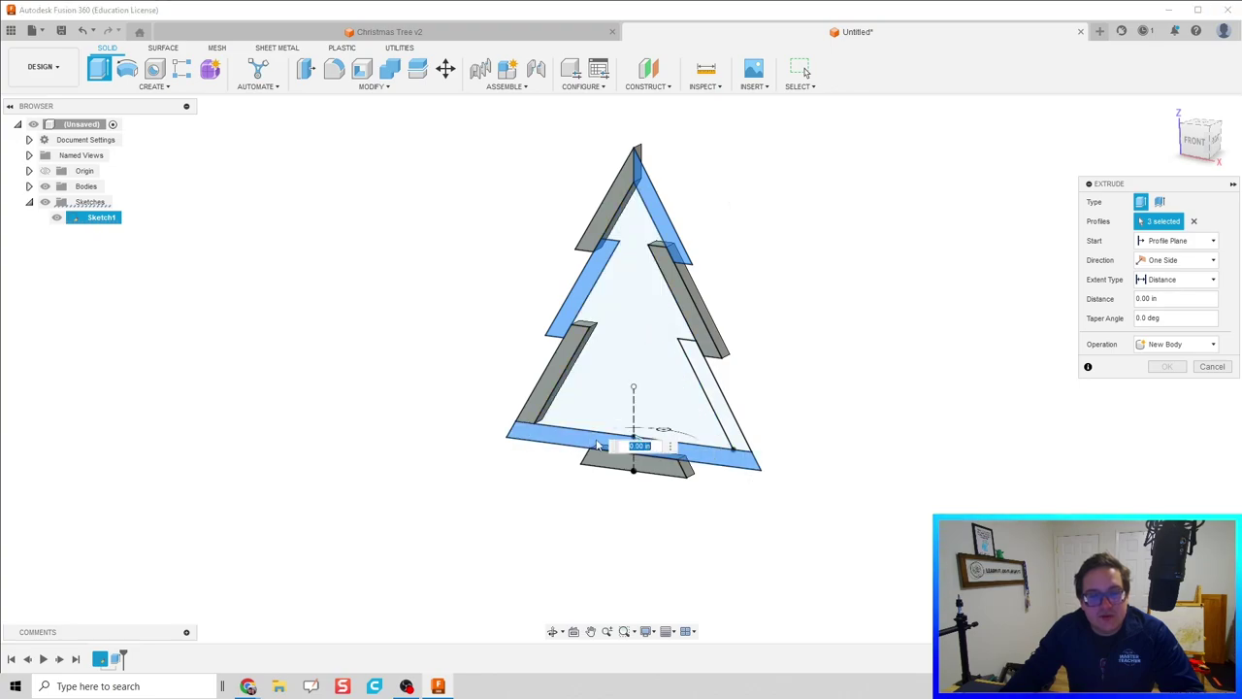
pyautogui.write('0.75')
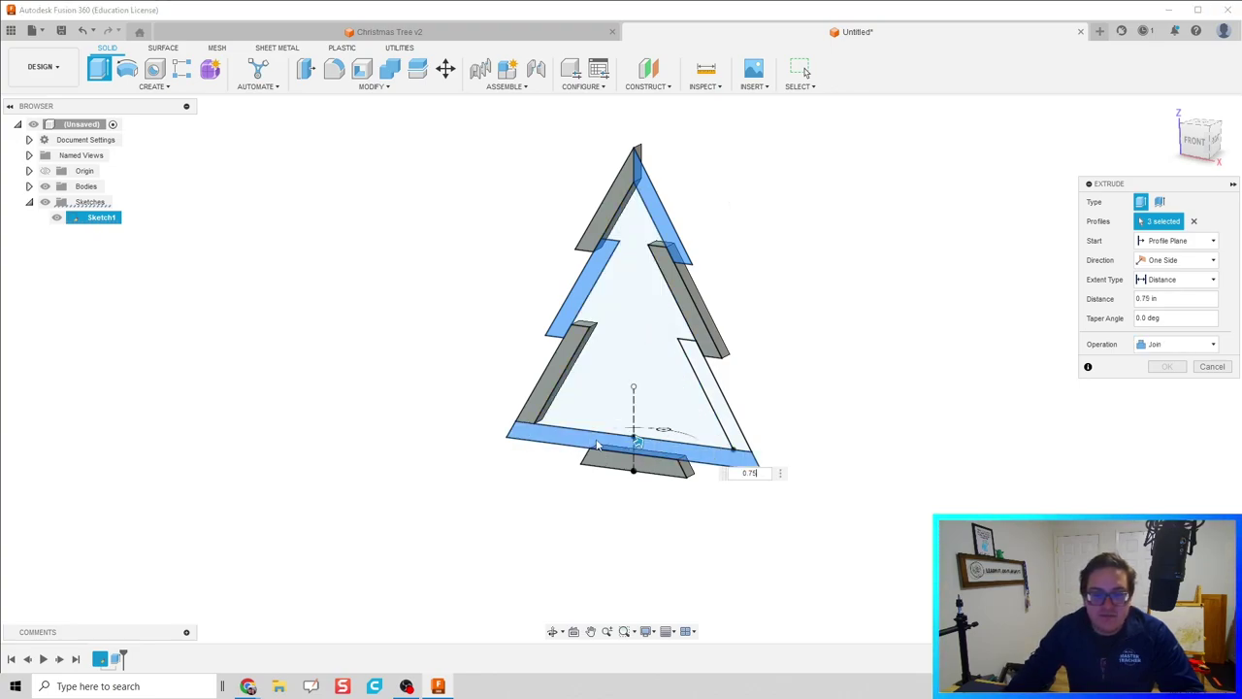
pyautogui.click(1157, 347)
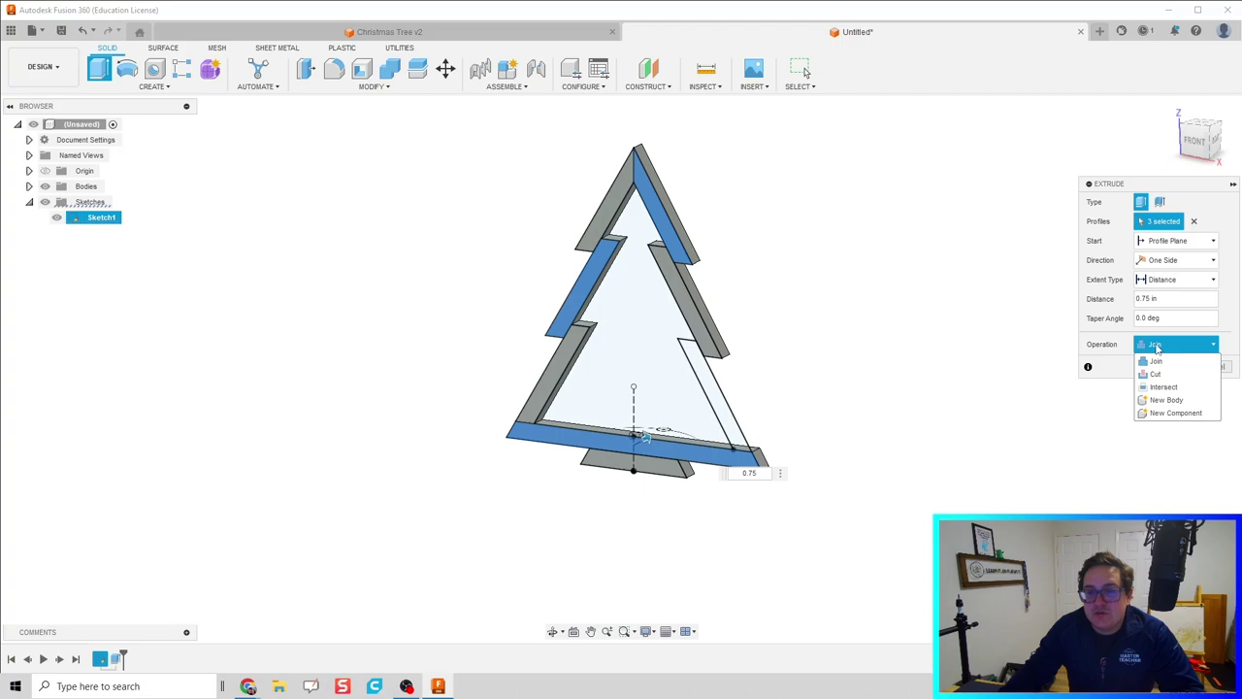
pyautogui.moveTo(1155, 184); pyautogui.dragTo(994, 154)
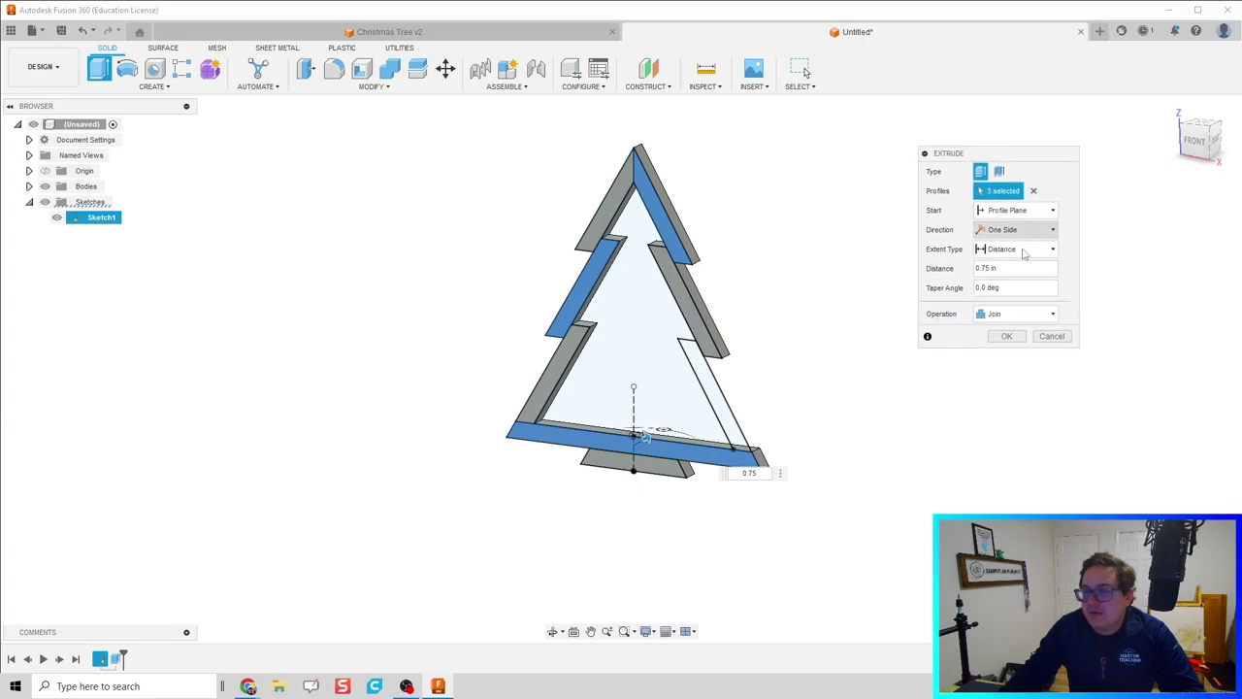
pyautogui.click(1015, 313)
pyautogui.click(1001, 365)
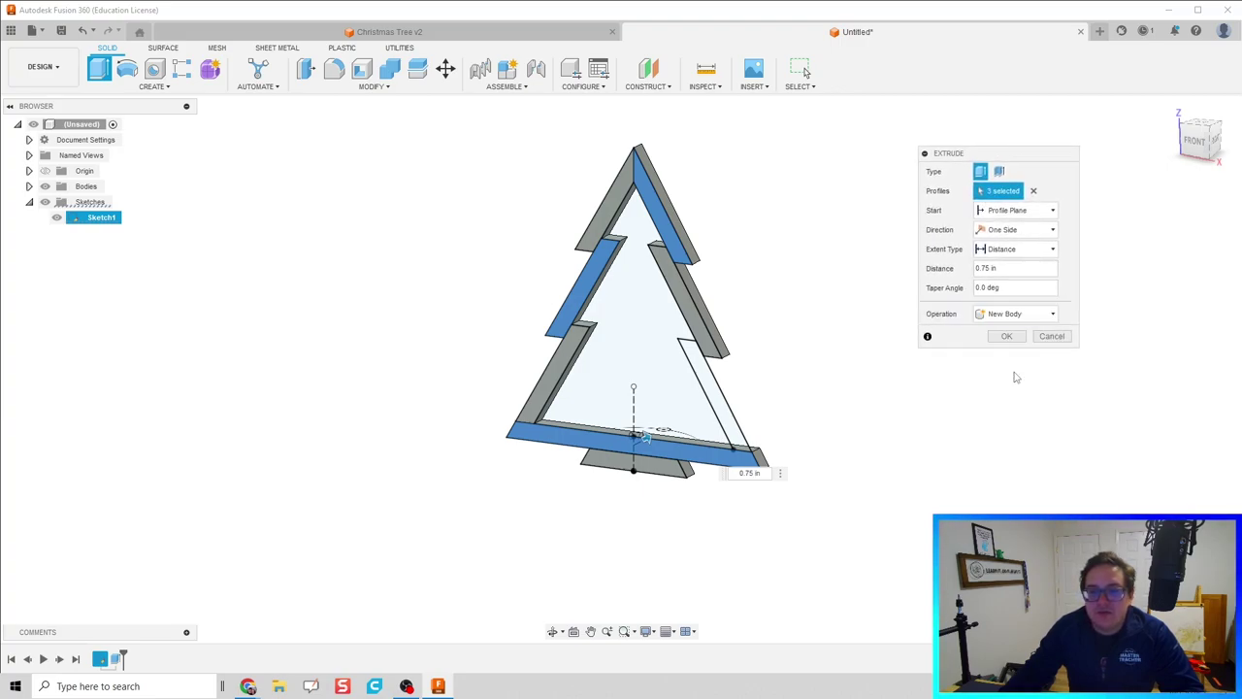
pyautogui.click(1008, 335)
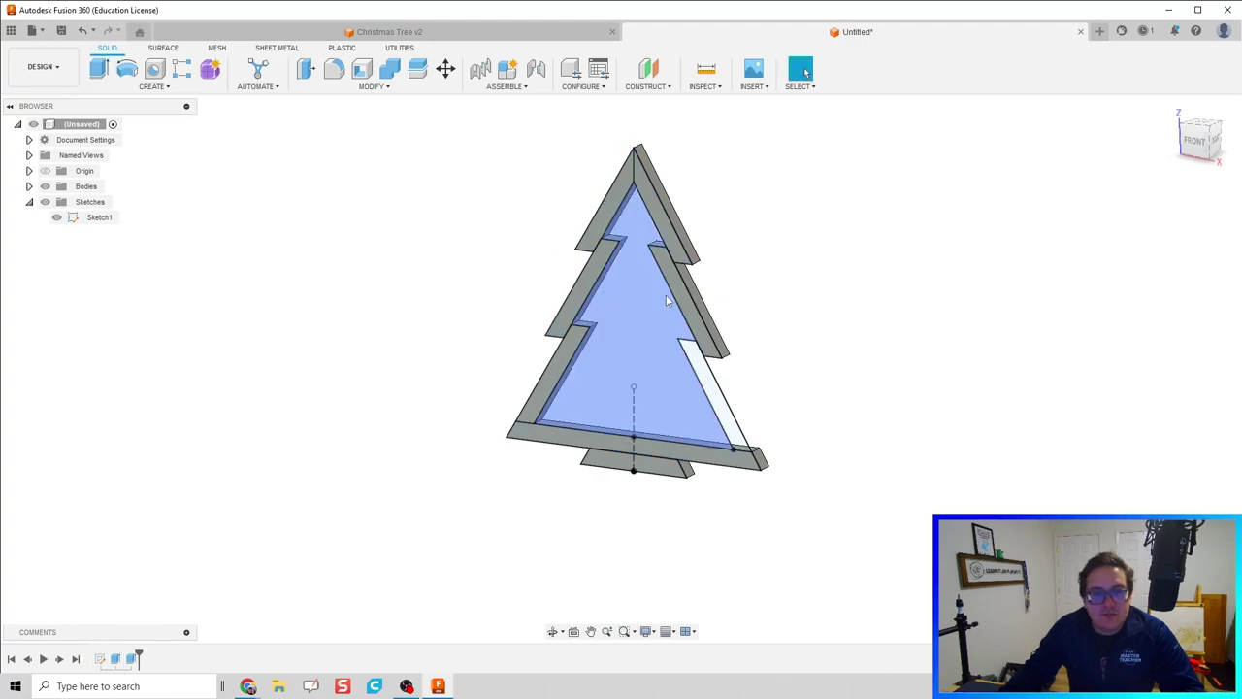
# Extrude the remaining lower-right strip 0.75 in
pyautogui.scroll(3, 731, 364)
pyautogui.scroll(-2, 730, 364)
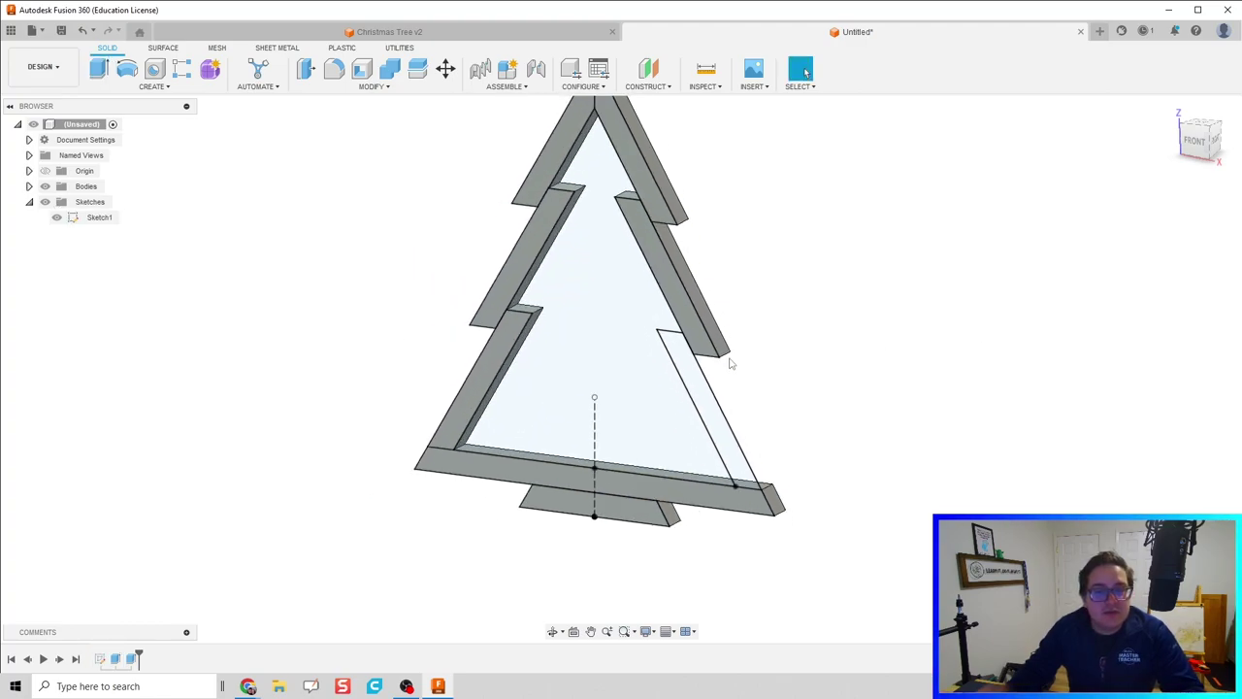
pyautogui.click(699, 385)
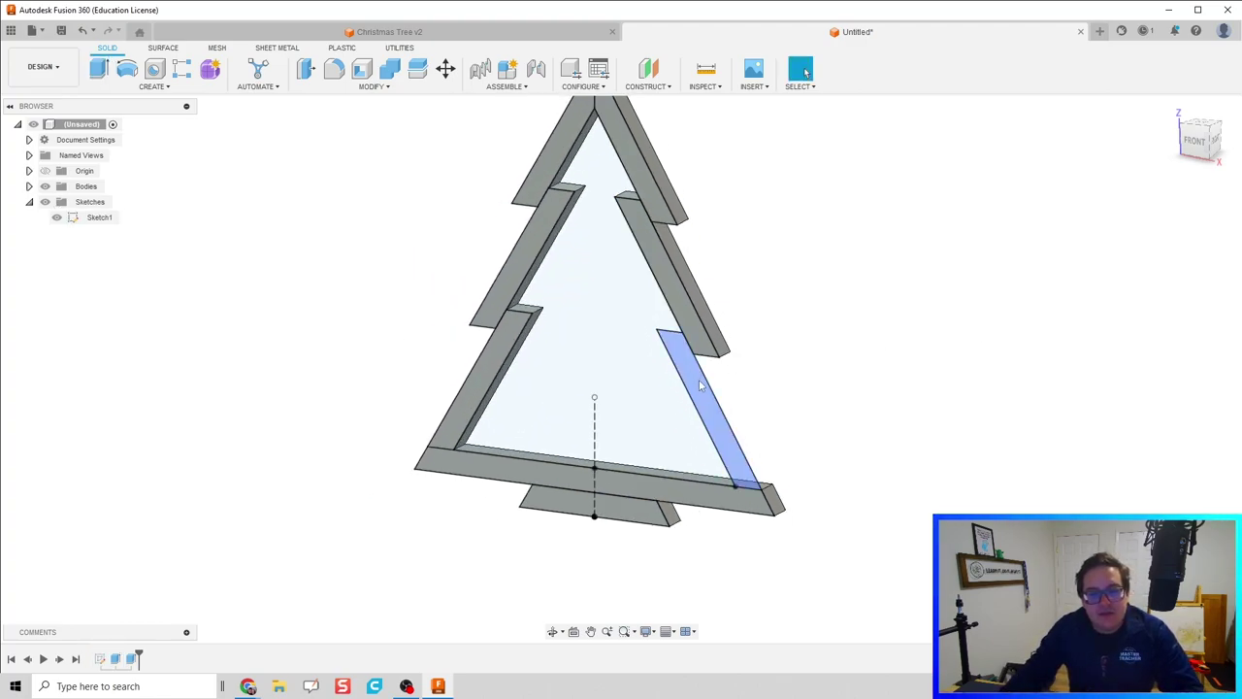
pyautogui.press('e')
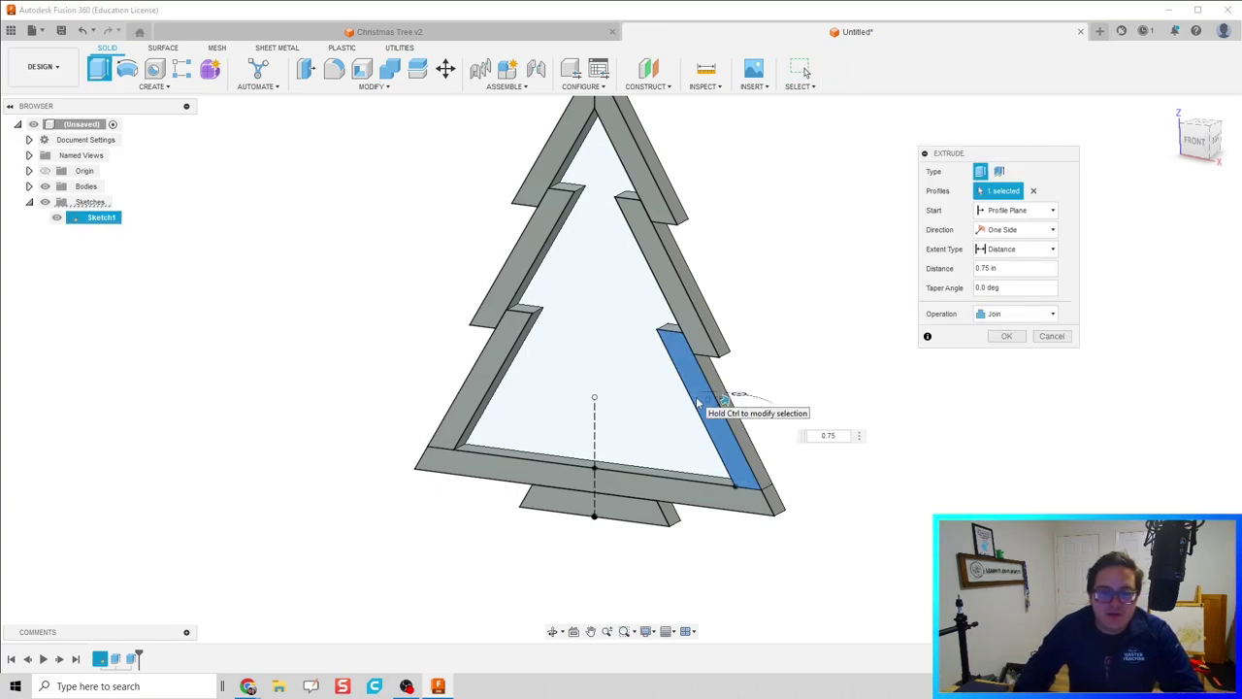
pyautogui.press('Escape')
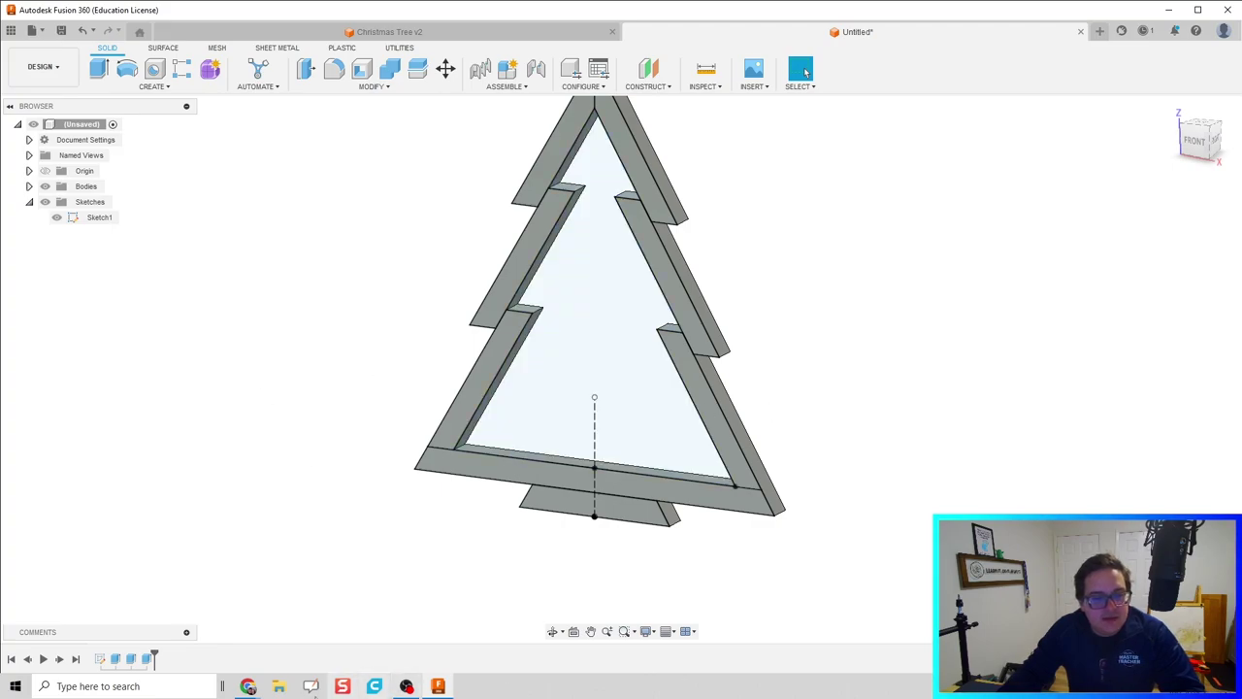
# Edit that extrusion in the timeline so its operation is New Body
pyautogui.doubleClick(148, 658)
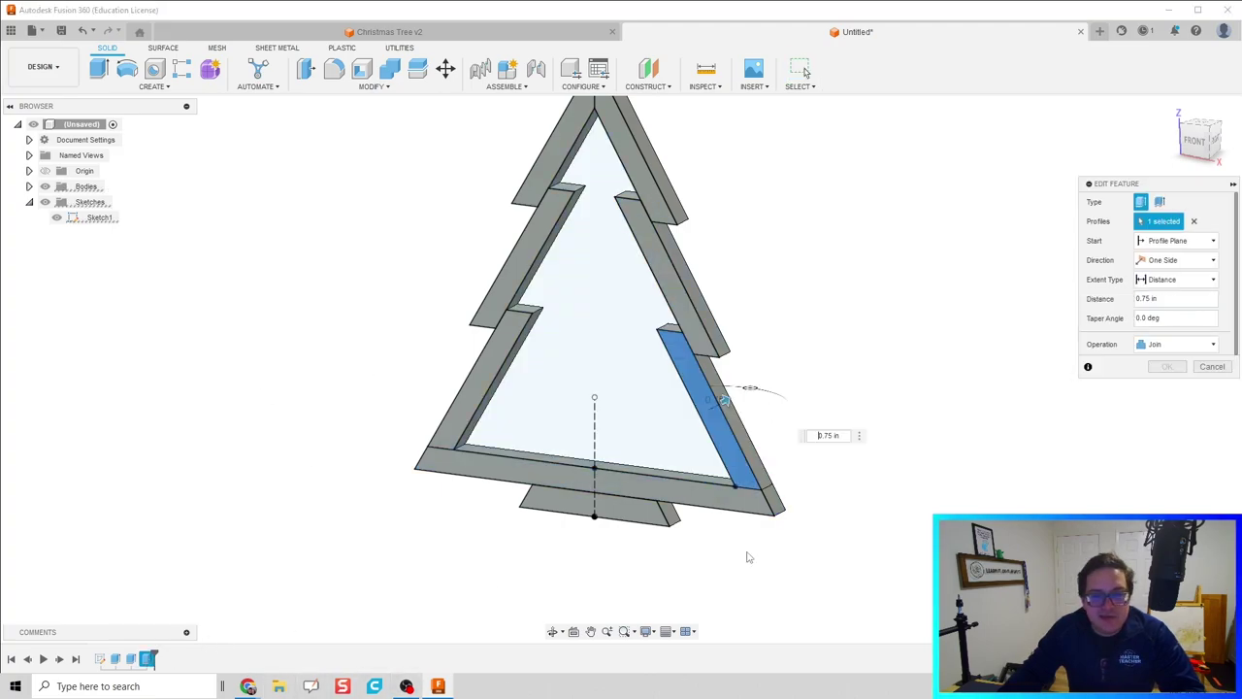
pyautogui.click(1179, 343)
pyautogui.click(1167, 400)
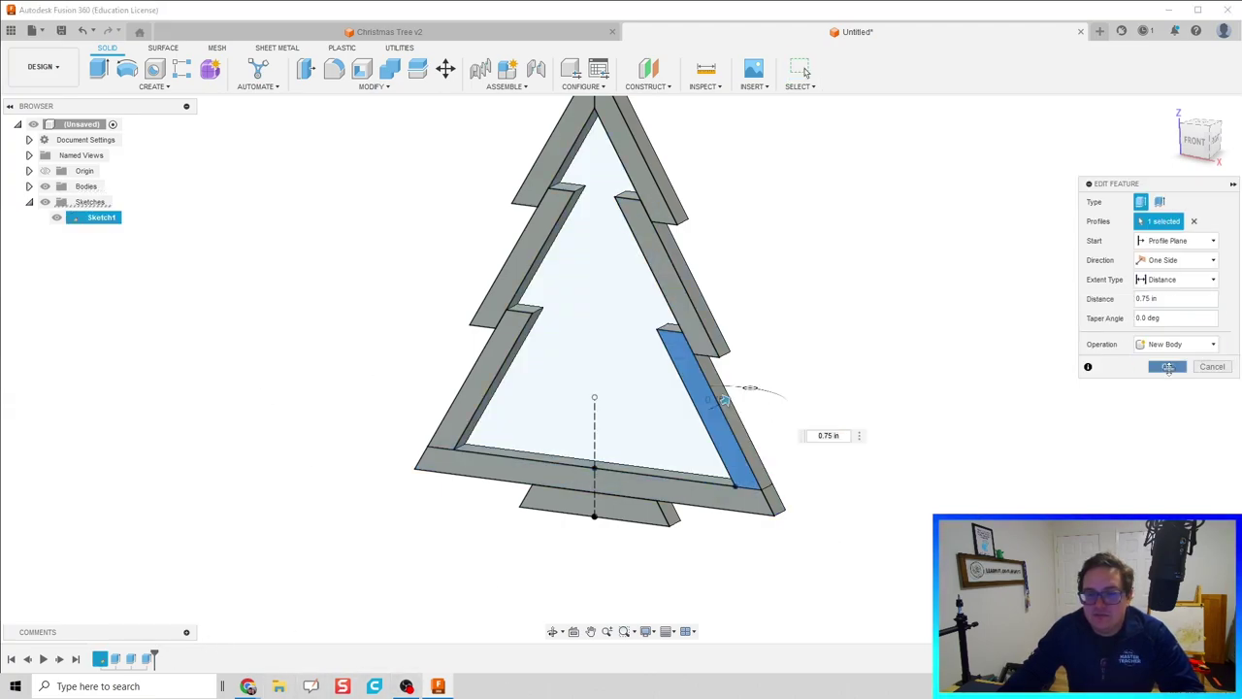
pyautogui.click(1167, 365)
pyautogui.keyDown('shift'); pyautogui.moveTo(866, 350); pyautogui.dragTo(845, 357, button='middle'); pyautogui.keyUp('shift')
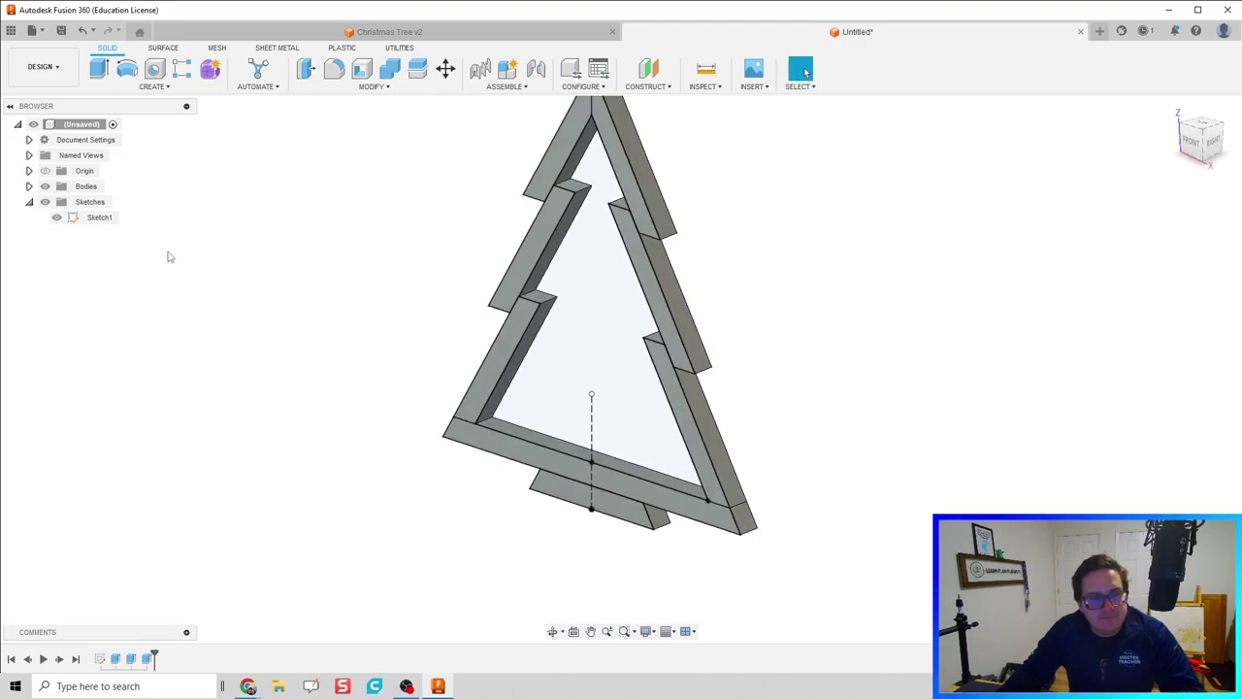
# Hide Sketch1, select Body1 through Body8 and open their Physical Material library
pyautogui.click(56, 217)
pyautogui.keyDown('shift'); pyautogui.moveTo(381, 333); pyautogui.dragTo(408, 346, button='middle'); pyautogui.keyUp('shift')
pyautogui.scroll(-2, 408, 352)
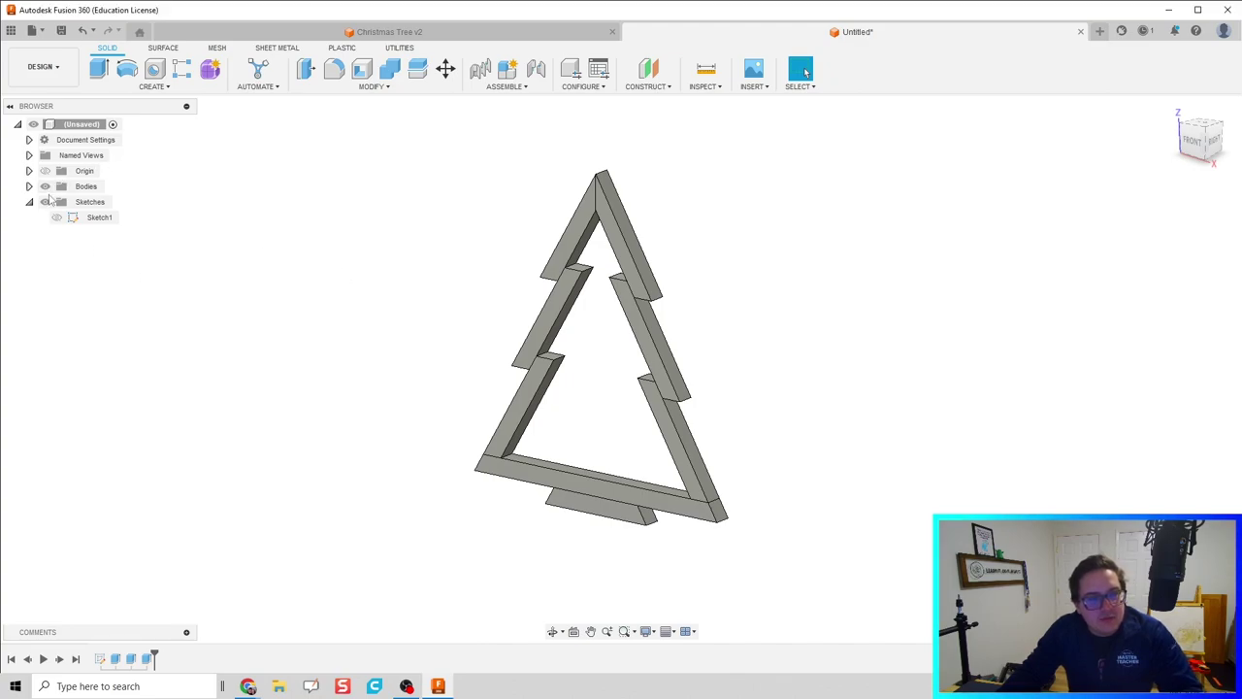
pyautogui.click(29, 202)
pyautogui.click(29, 187)
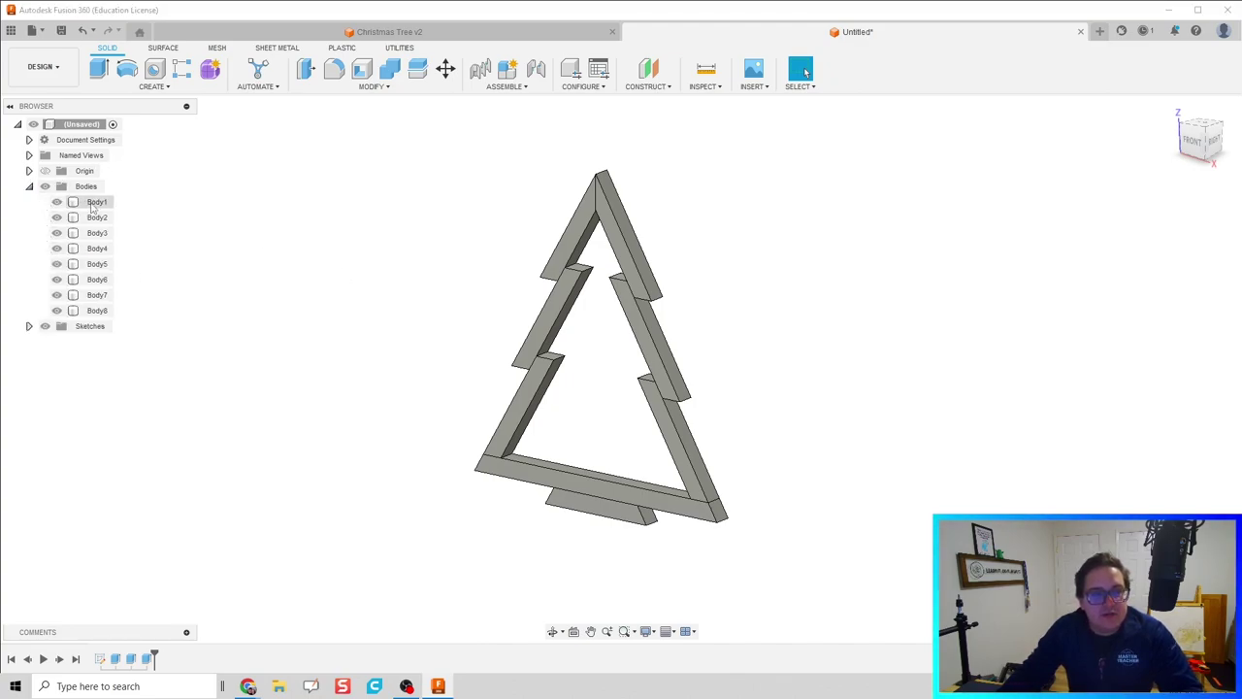
pyautogui.click(95, 202)
pyautogui.keyDown('shift'); pyautogui.click(97, 311); pyautogui.keyUp('shift')
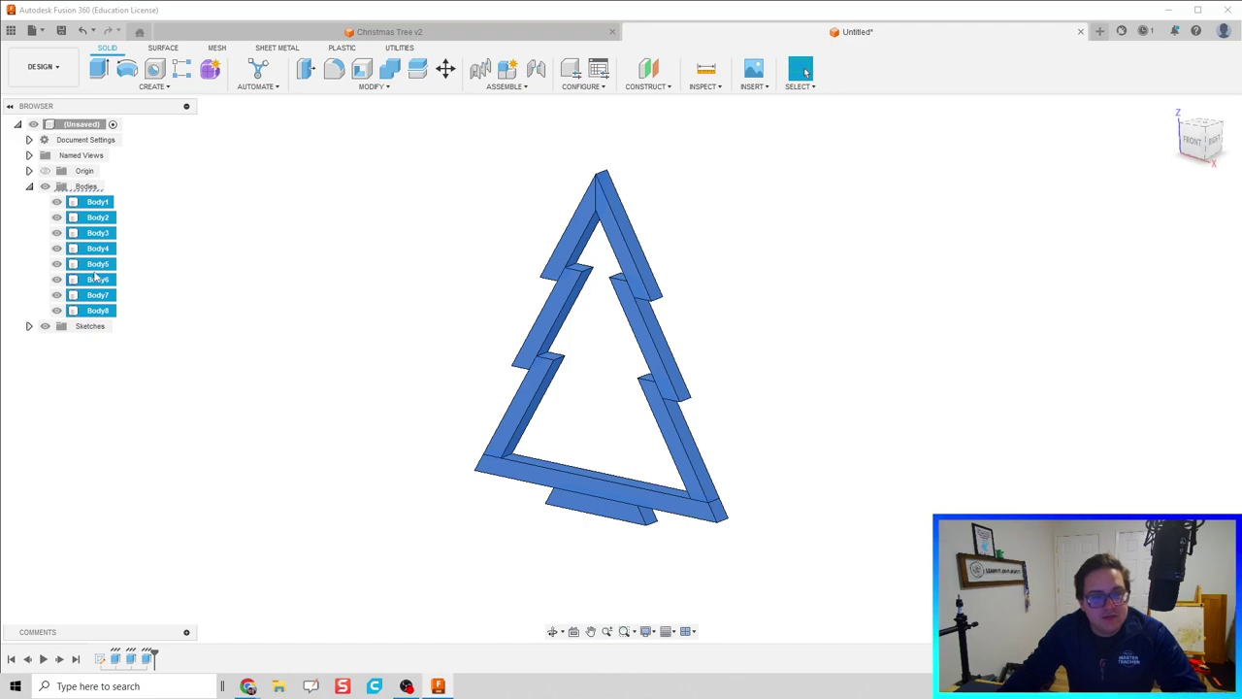
pyautogui.rightClick(97, 264)
pyautogui.click(189, 350)
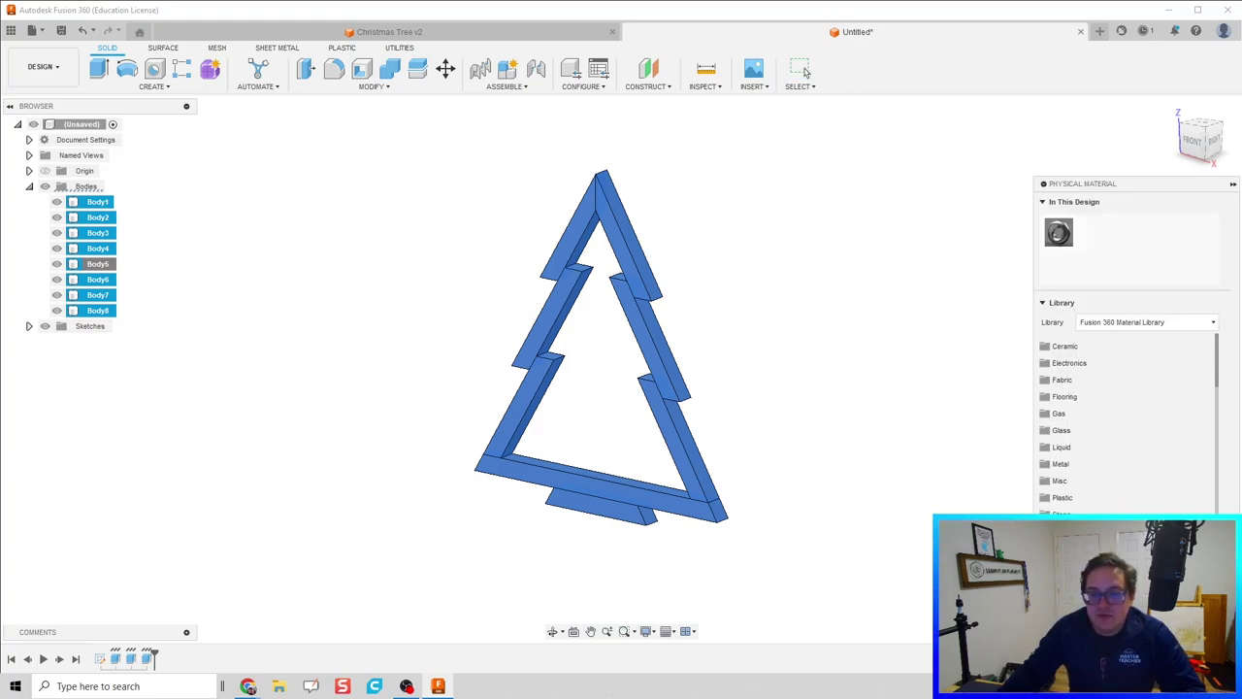
# Assign Pine from the Wood folder to the selected bodies and close the material panel
pyautogui.click(1067, 485)
pyautogui.scroll(-5, 1093, 447)
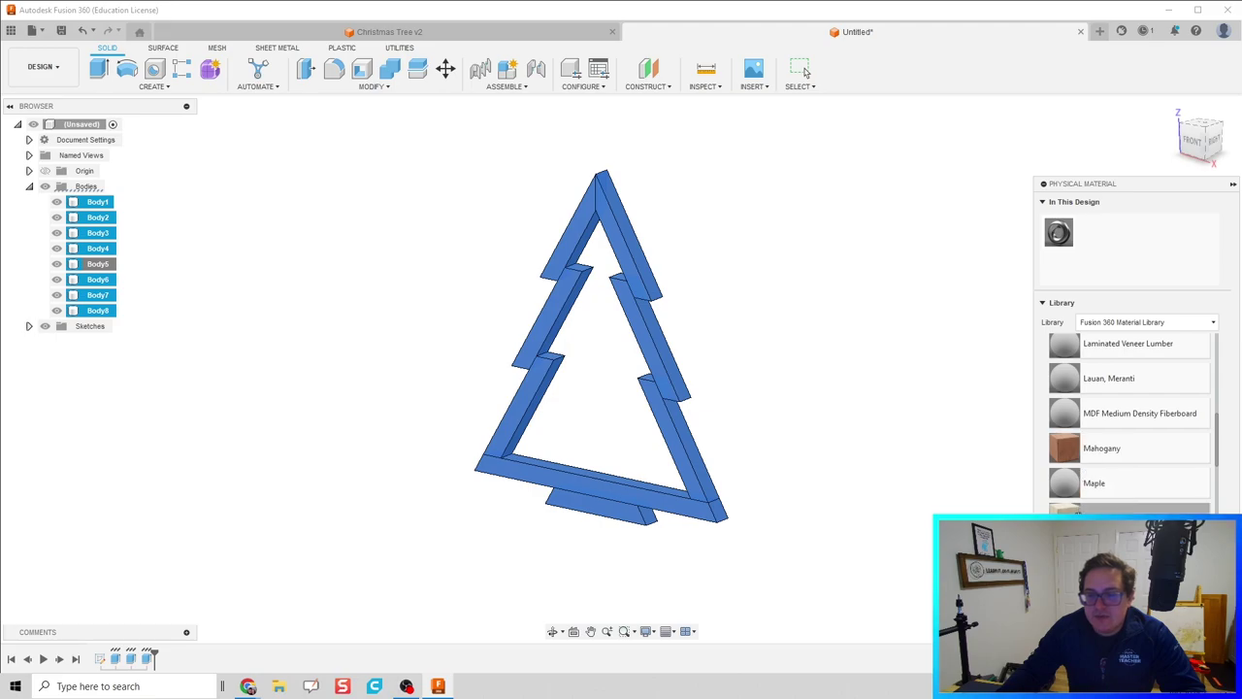
pyautogui.scroll(-5, 1066, 473)
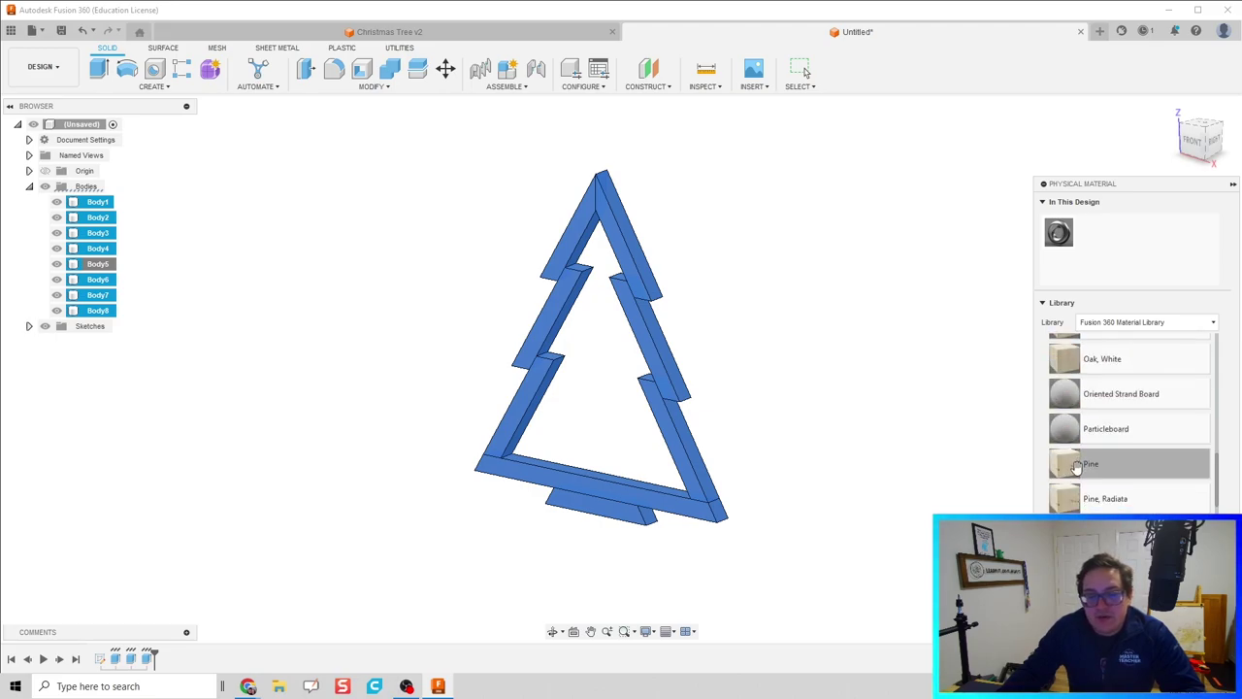
pyautogui.moveTo(706, 390); pyautogui.dragTo(699, 352)
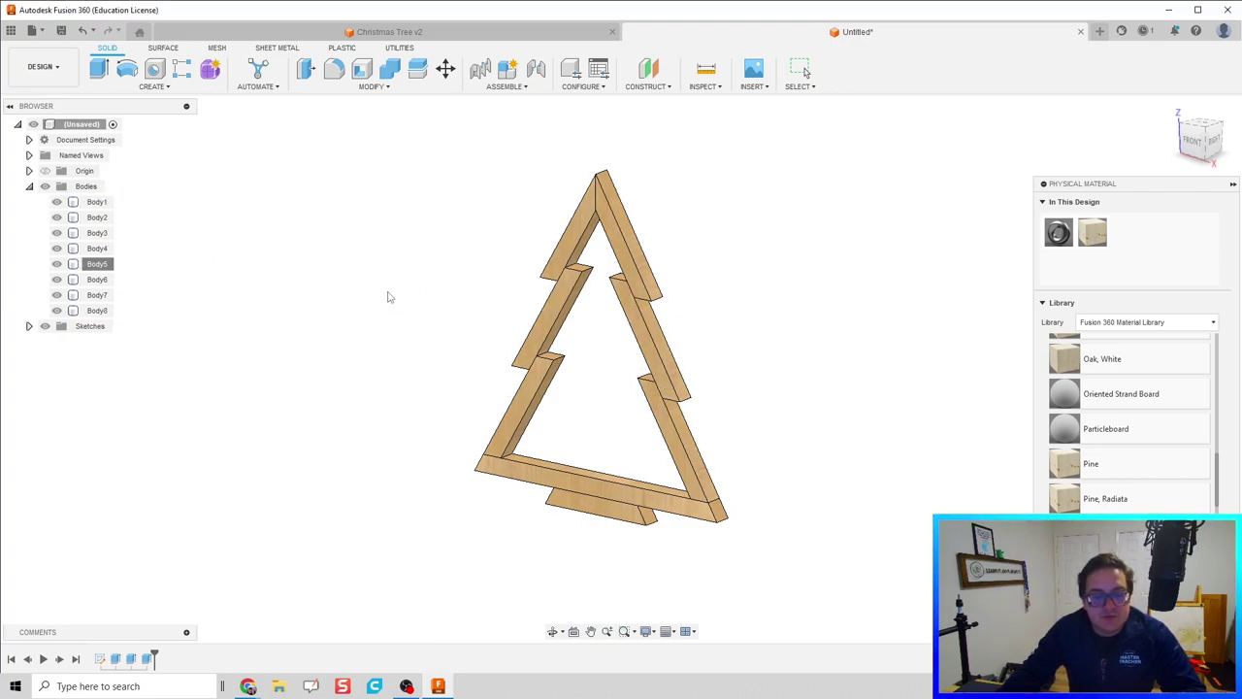
pyautogui.press('Escape')
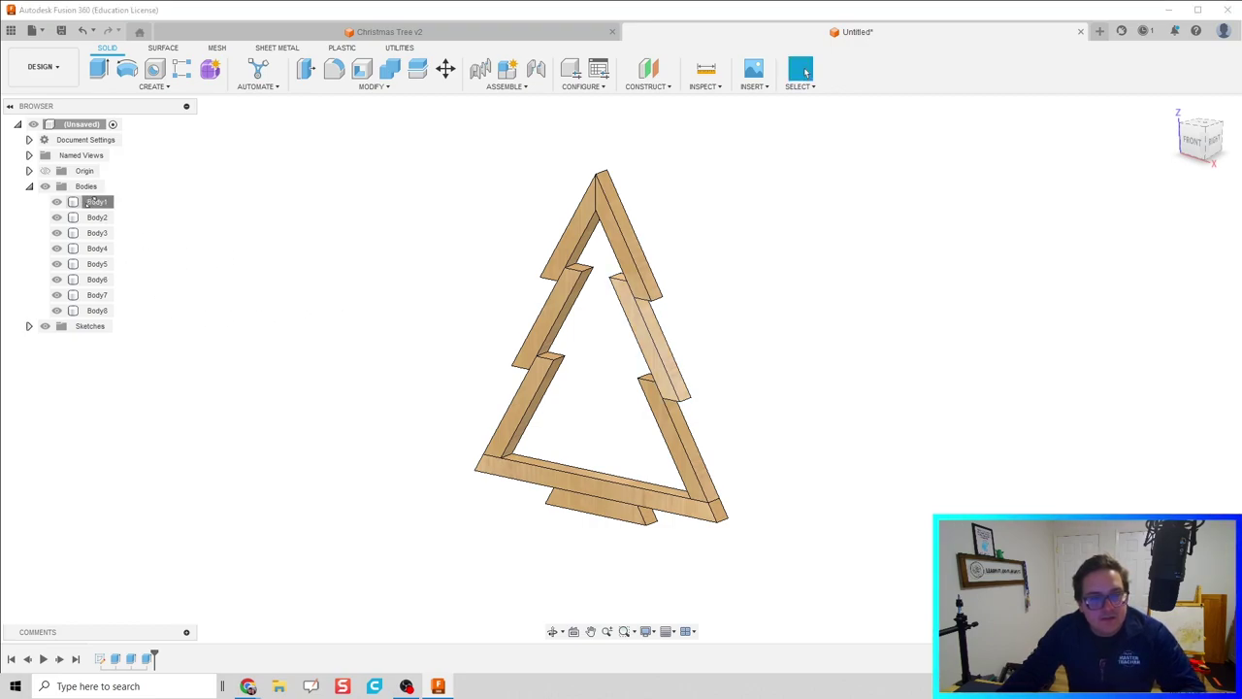
# Select Body1 through Body8, leaving out the base Body4
pyautogui.moveTo(389, 130); pyautogui.dragTo(797, 574)
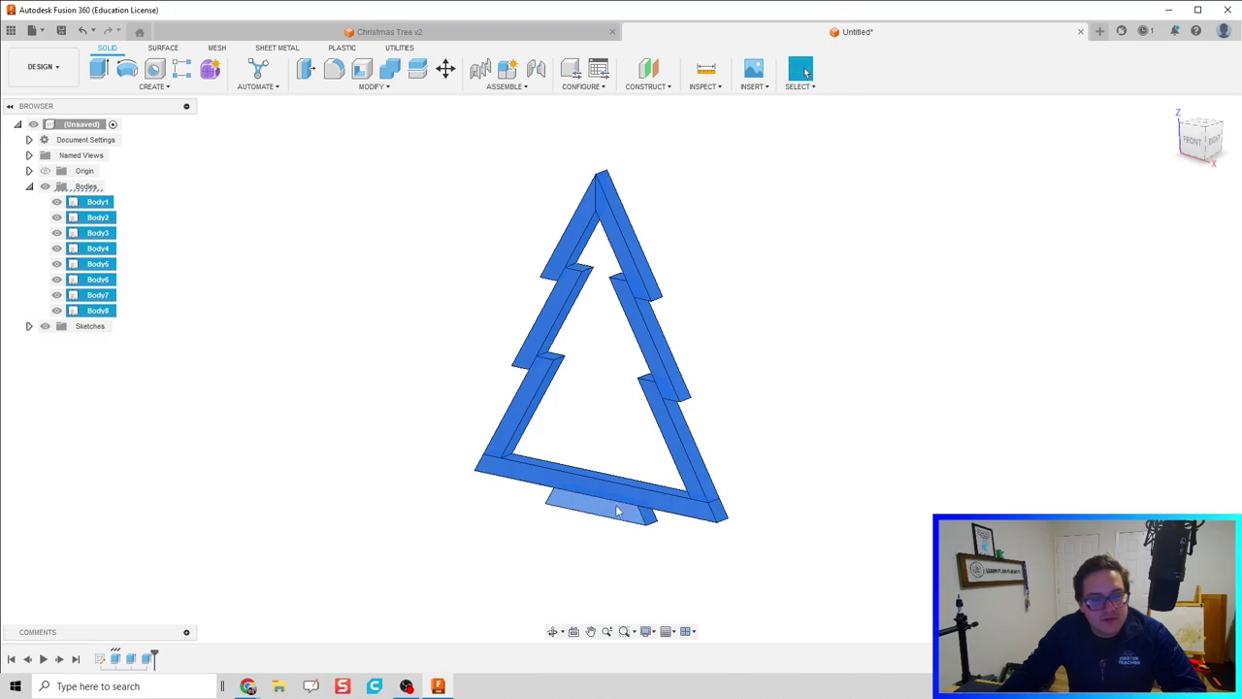
pyautogui.click(339, 373)
pyautogui.click(98, 201)
pyautogui.keyDown('shift'); pyautogui.click(98, 310); pyautogui.keyUp('shift')
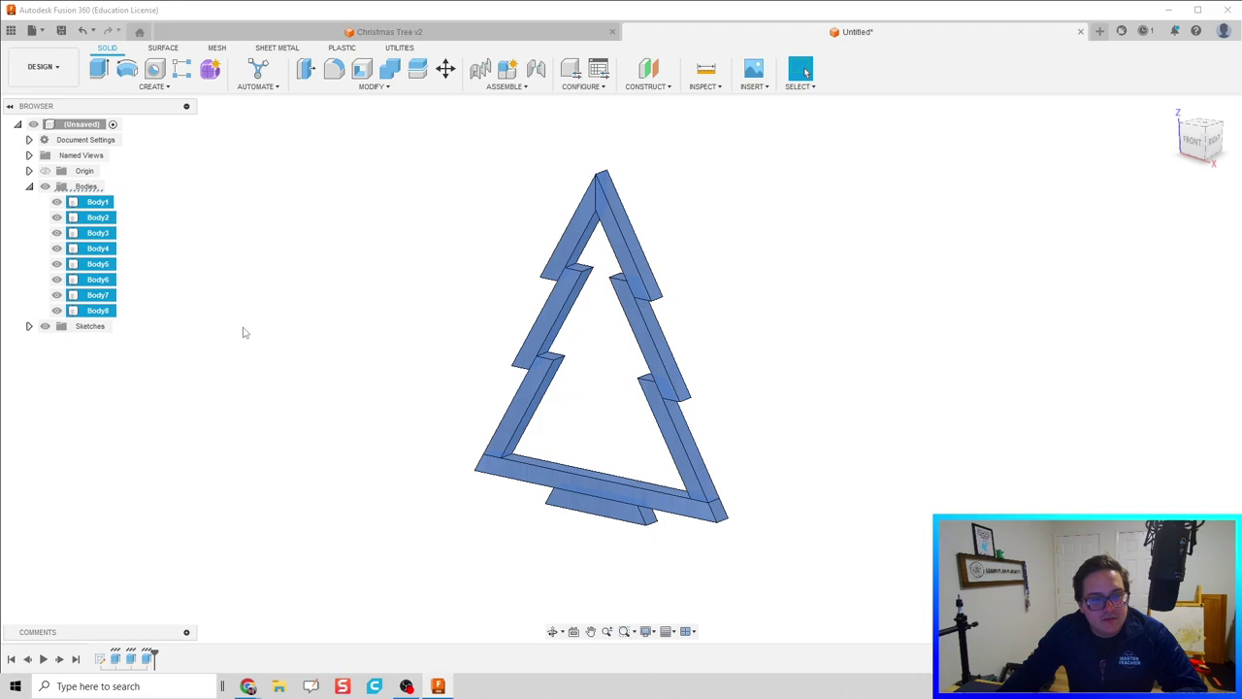
pyautogui.keyDown('ctrl'); pyautogui.click(97, 247); pyautogui.keyUp('ctrl')
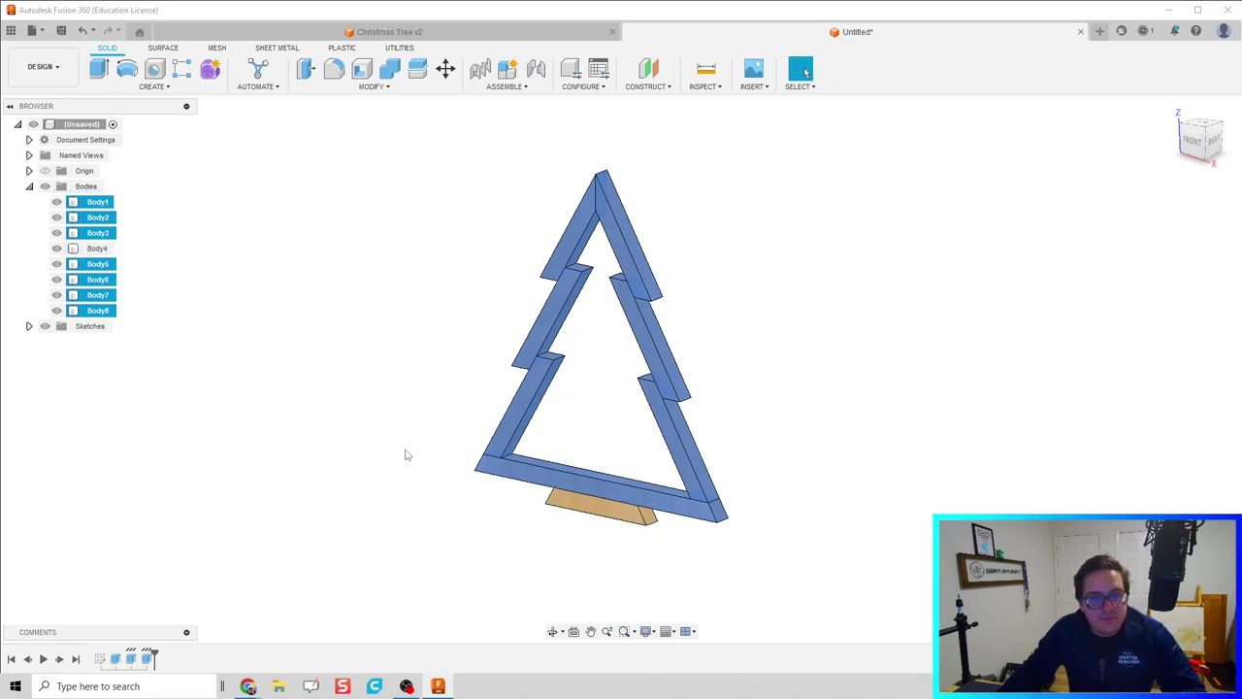
# Apply the Paint - Metallic (Green) appearance to the selected frame bodies
pyautogui.press('a')
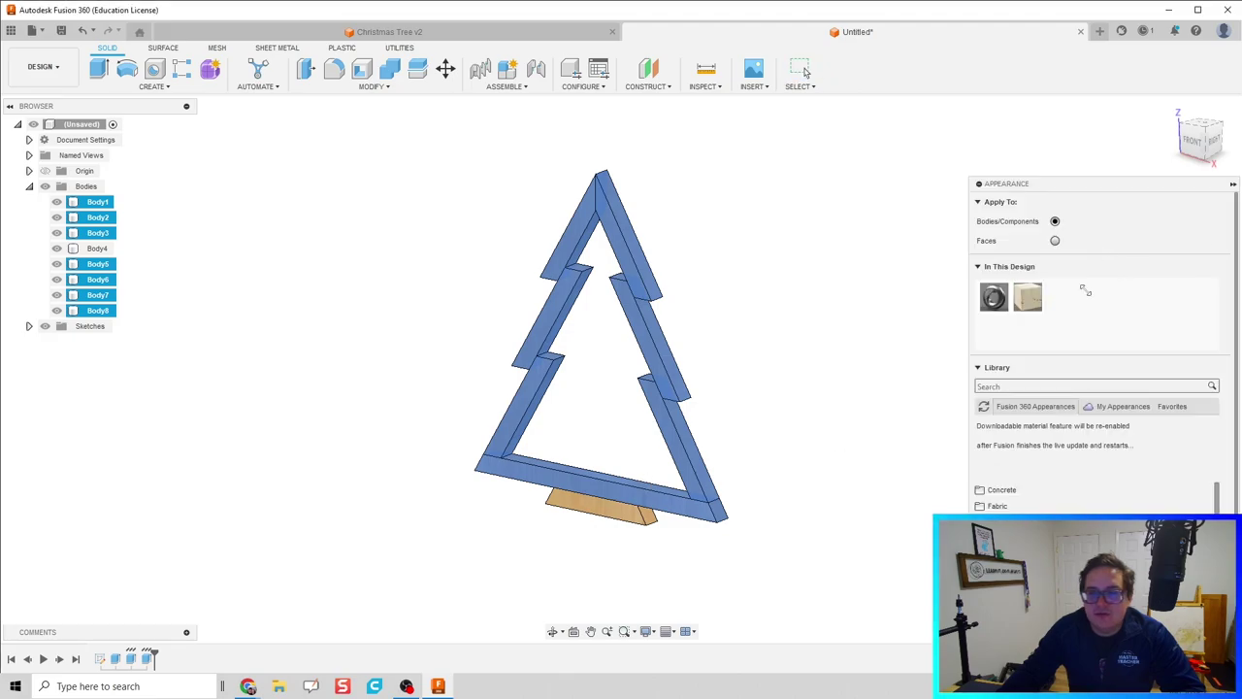
pyautogui.click(1045, 387)
pyautogui.write('green')
pyautogui.press('Return')
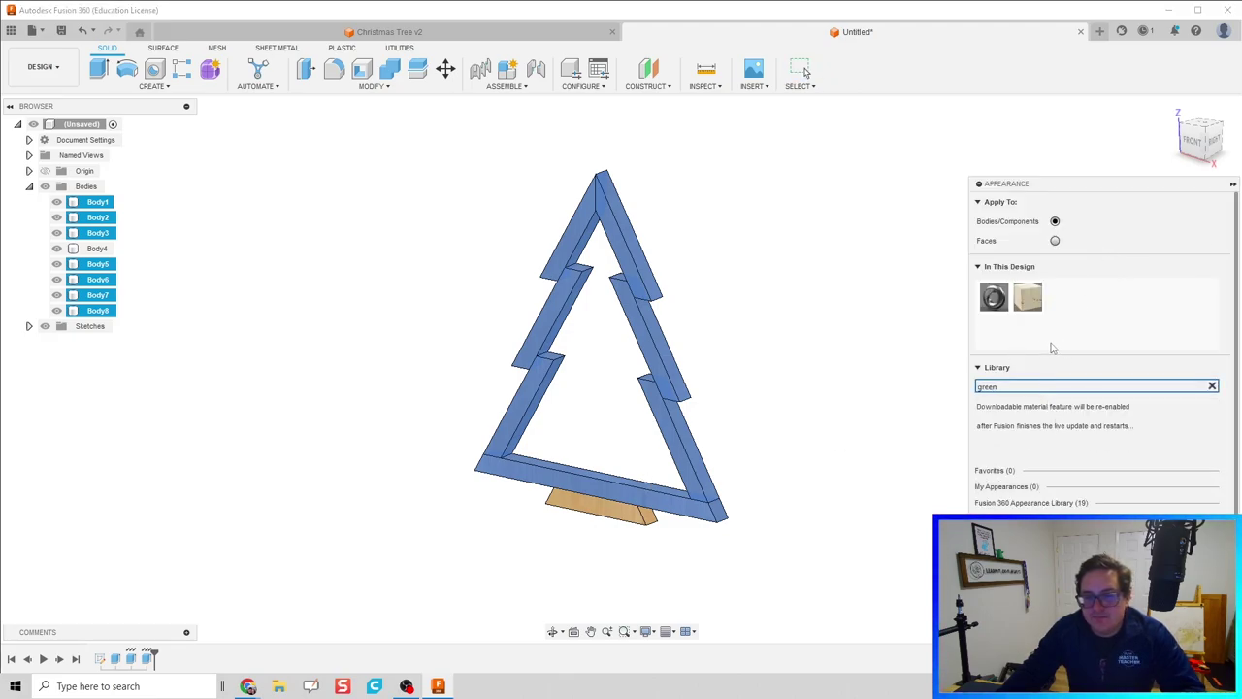
pyautogui.click(1067, 502)
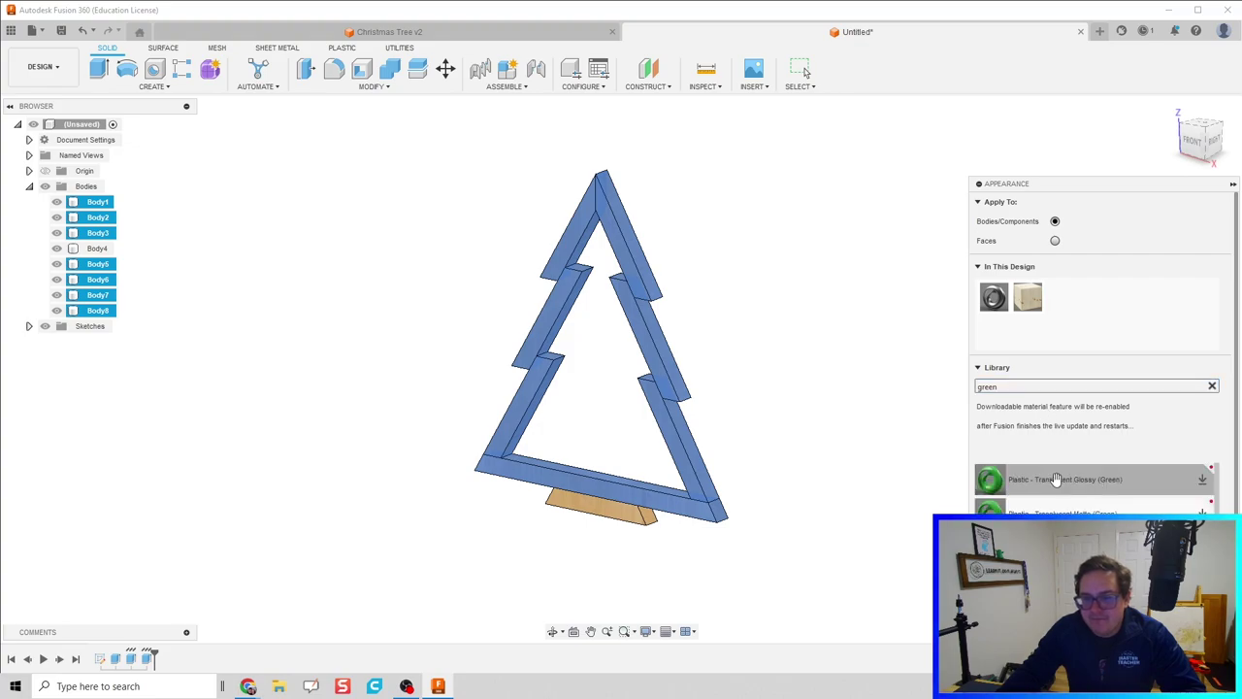
pyautogui.scroll(-2, 1068, 495)
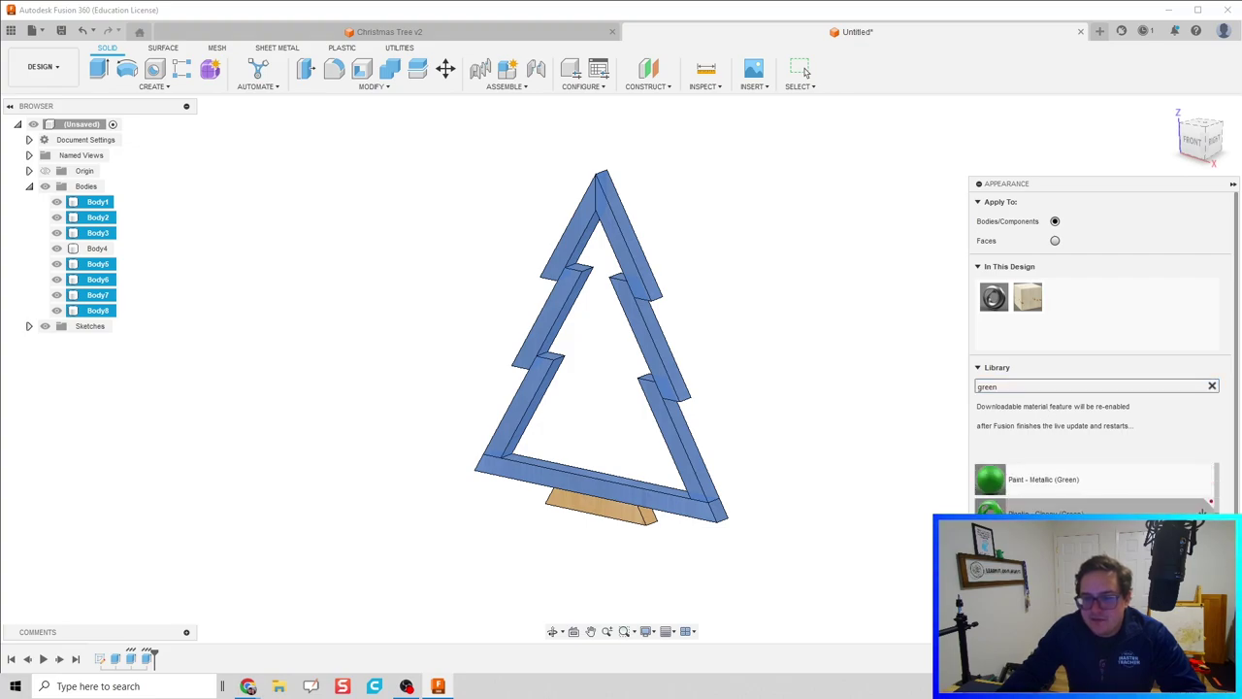
pyautogui.moveTo(1184, 503); pyautogui.dragTo(675, 422)
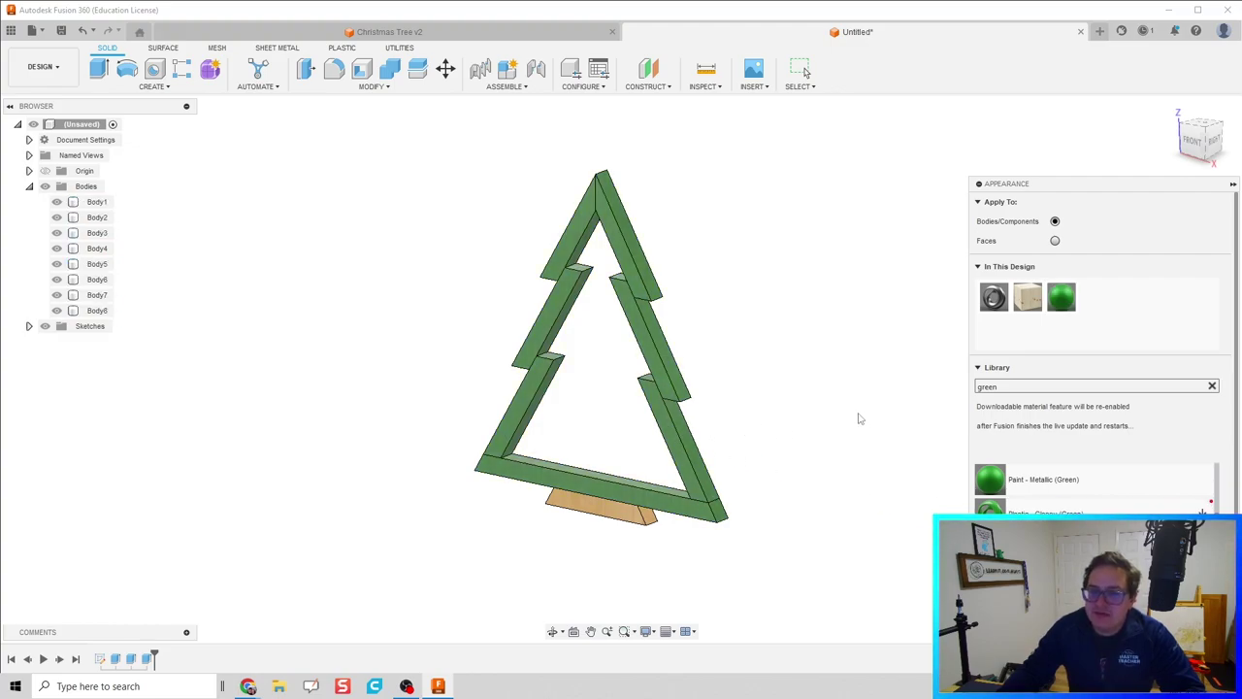
# Search 'cherry' and give the stand the Cherry wood appearance
pyautogui.click(1016, 387)
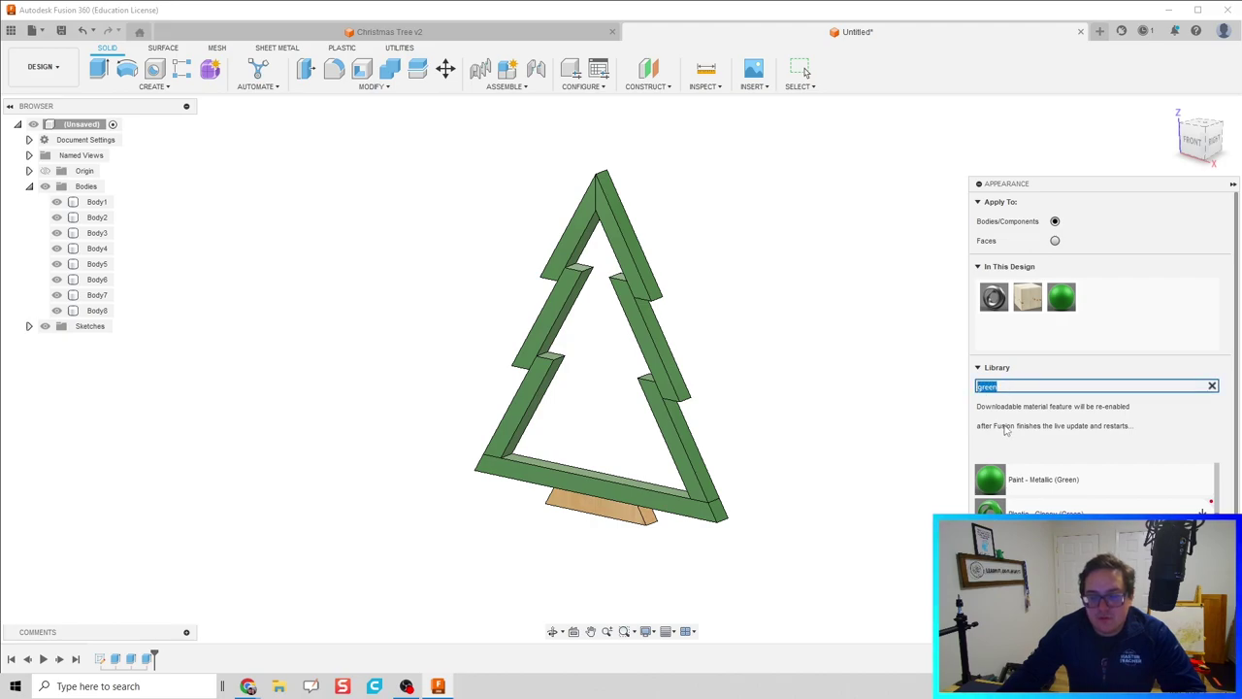
pyautogui.write('cher')
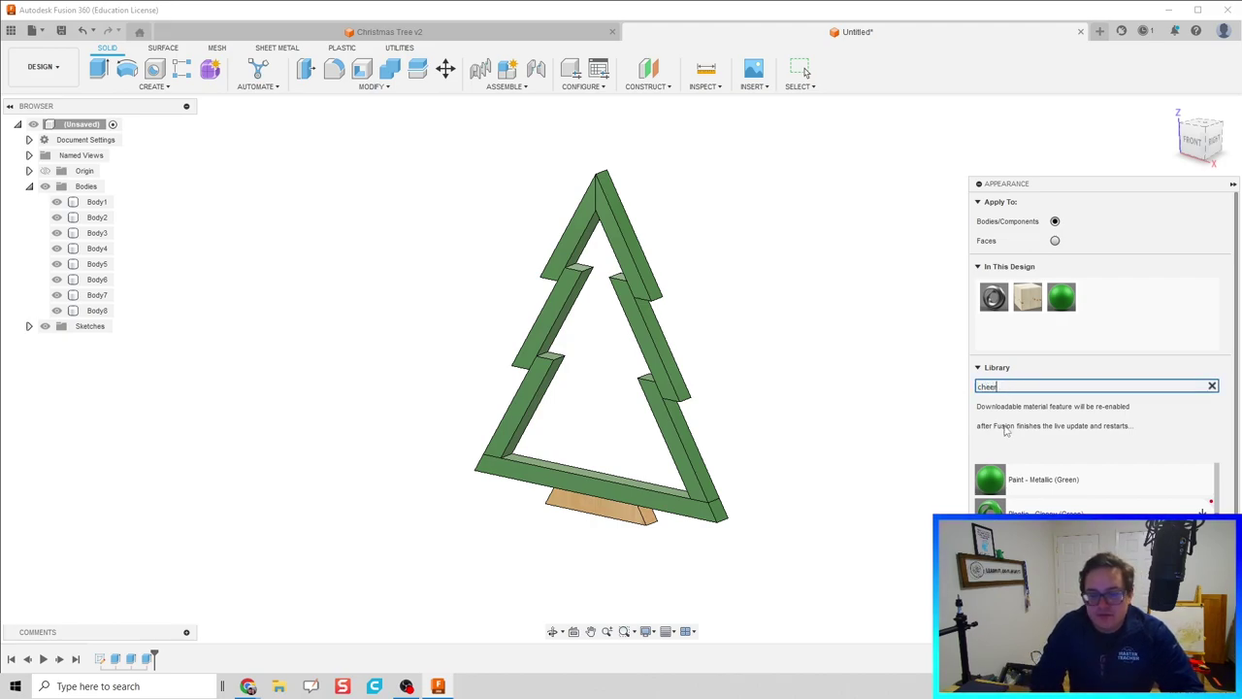
pyautogui.write('ry')
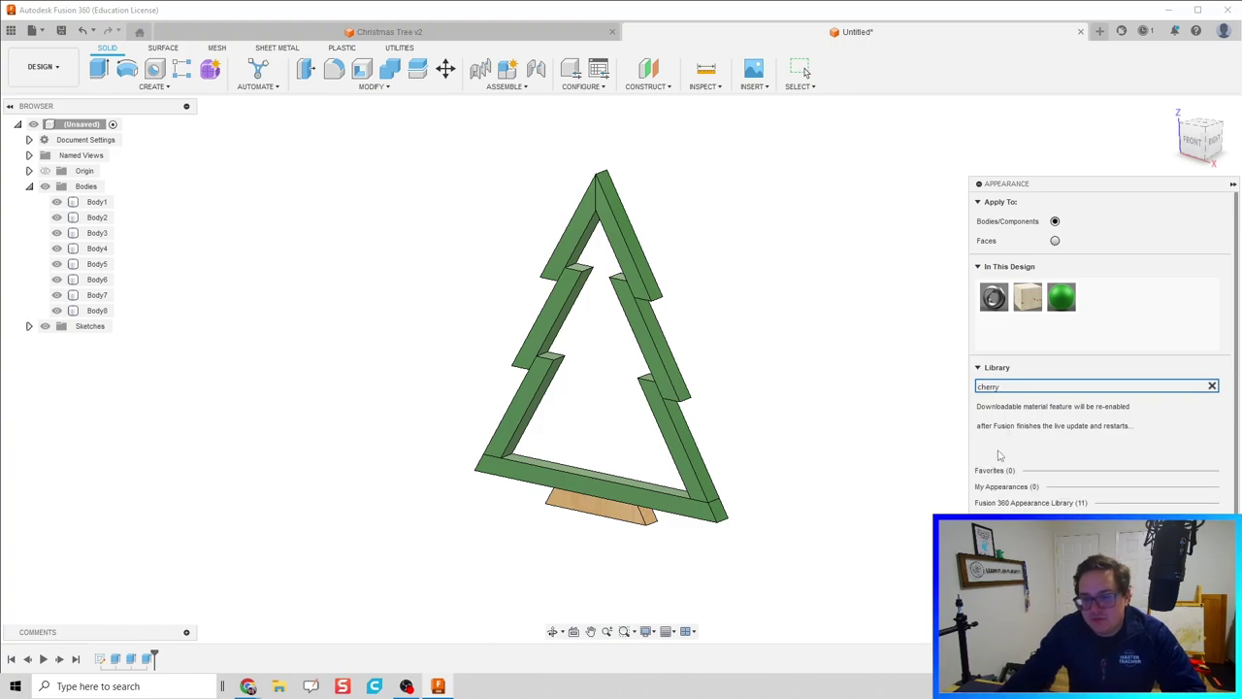
pyautogui.scroll(-3, 1015, 500)
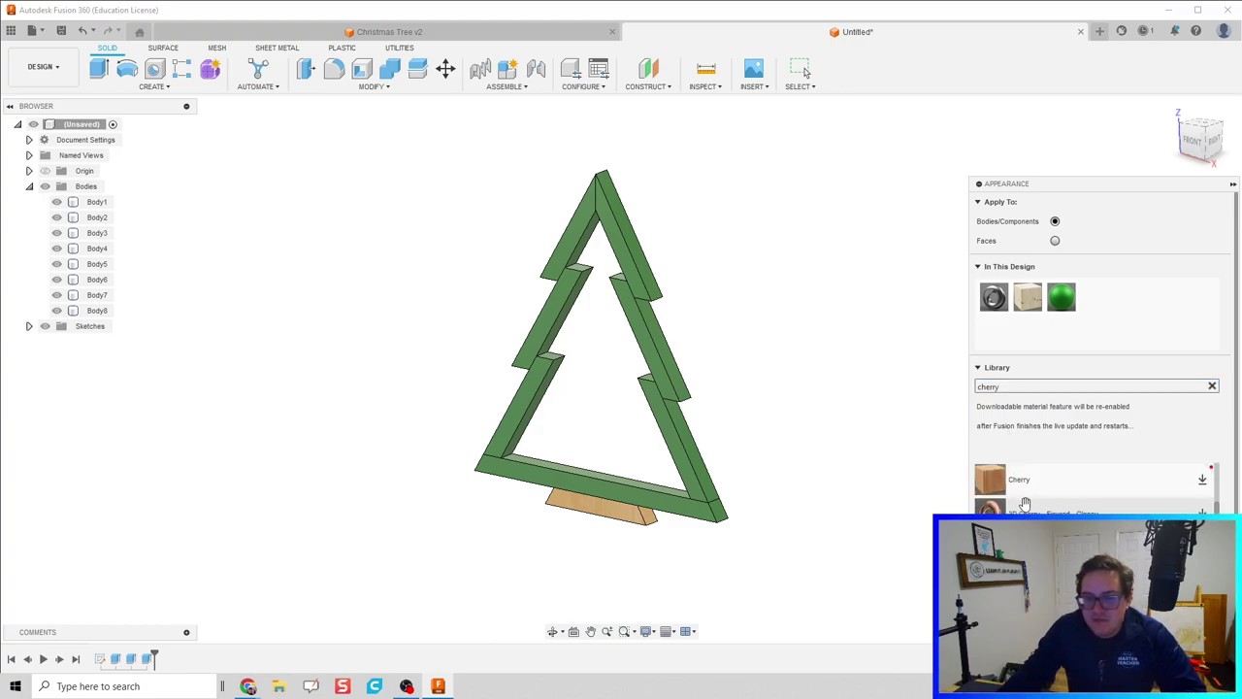
pyautogui.scroll(3, 1025, 507)
pyautogui.moveTo(1019, 524); pyautogui.dragTo(604, 507)
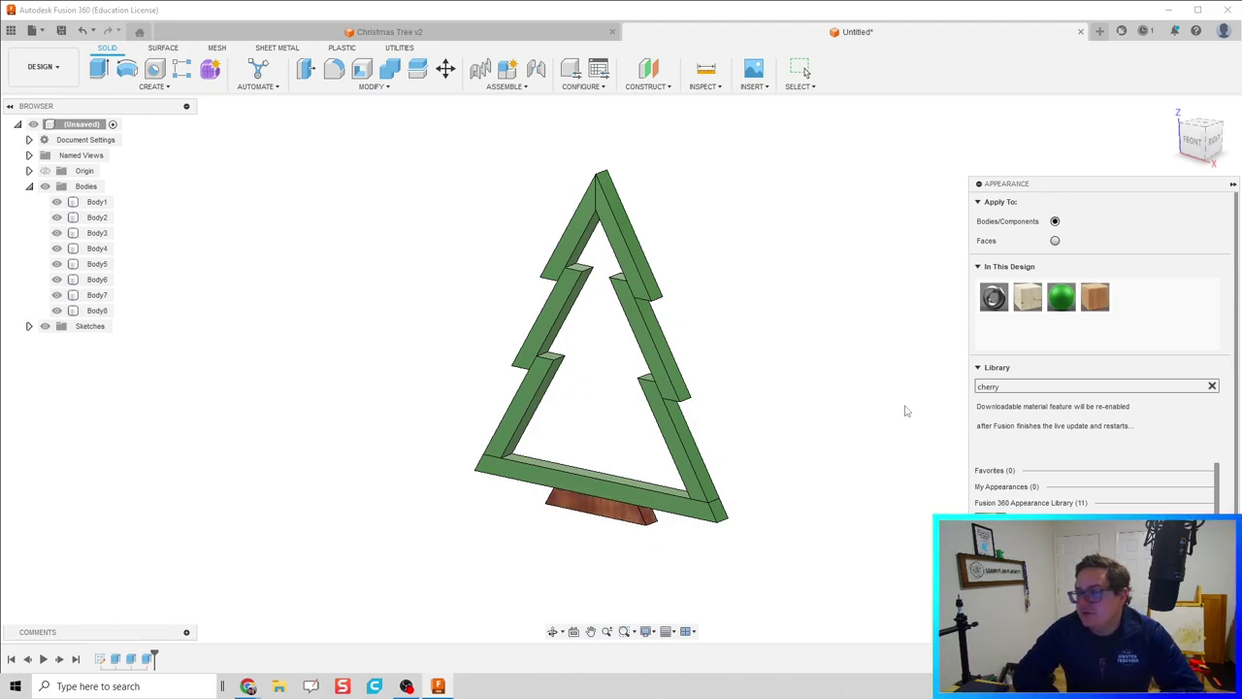
pyautogui.keyDown('shift'); pyautogui.moveTo(685, 413); pyautogui.dragTo(596, 424, button='middle'); pyautogui.keyUp('shift')
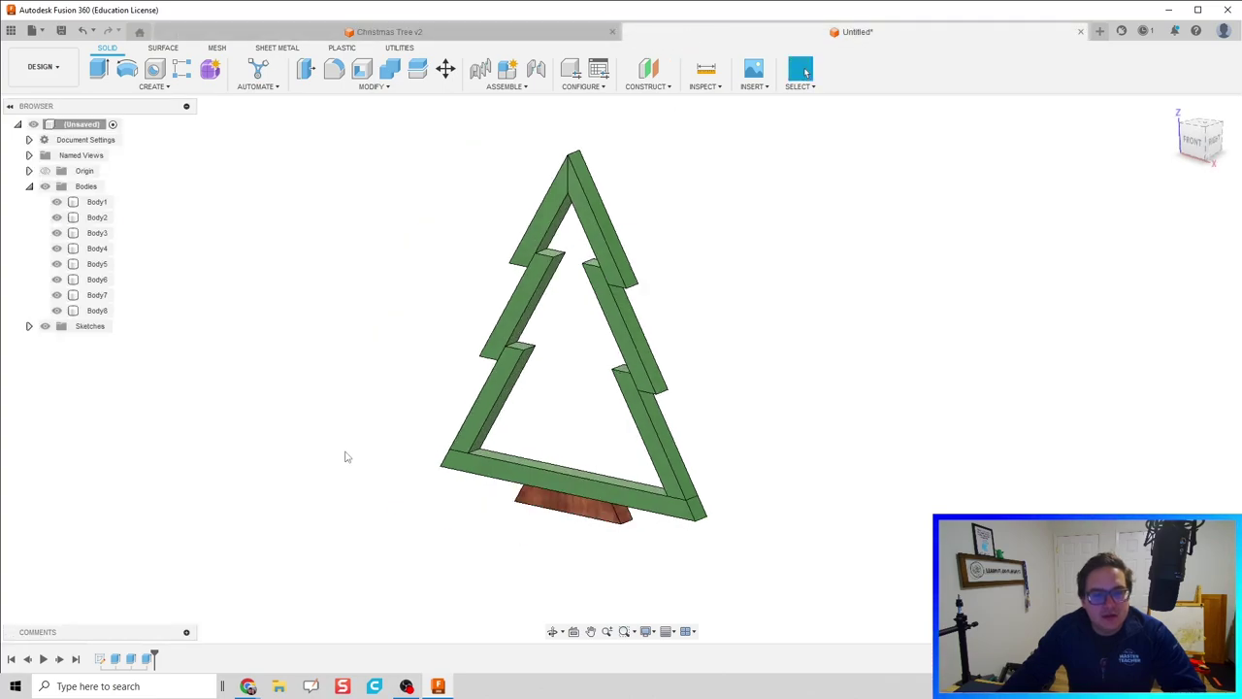
# Collapse Bodies, expand Sketches and edit Sketch1 to view the dimensioned tree outline
pyautogui.click(29, 186)
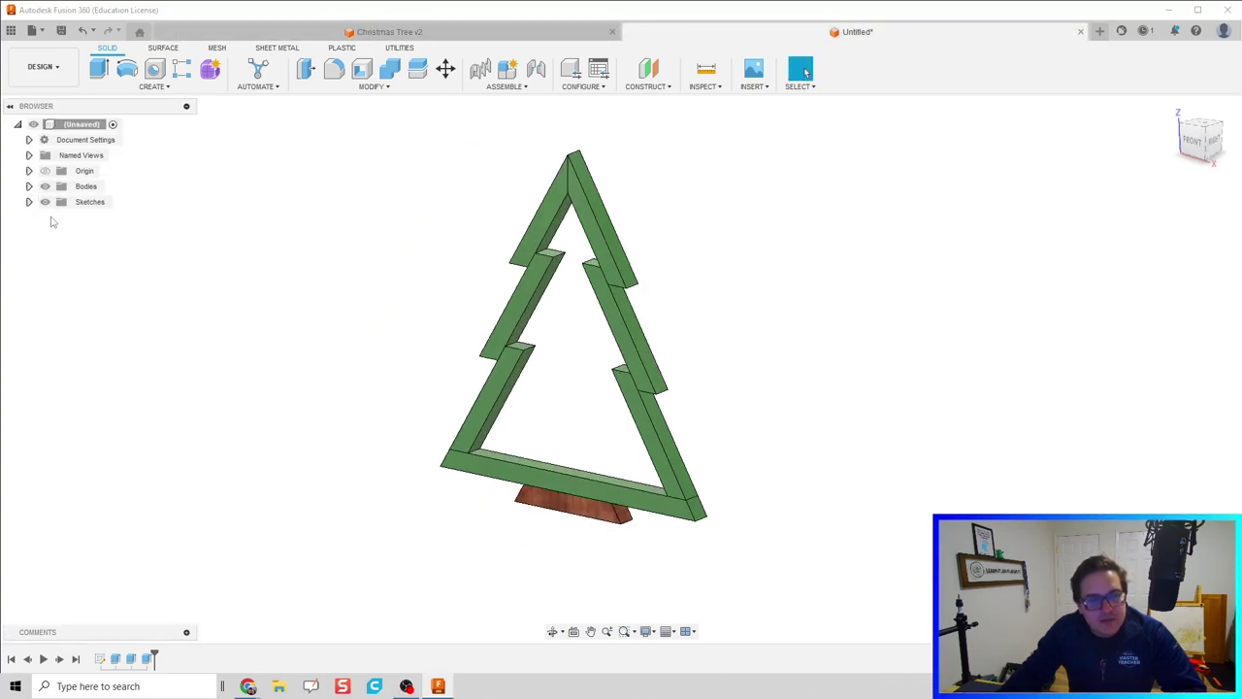
pyautogui.click(29, 202)
pyautogui.doubleClick(98, 217)
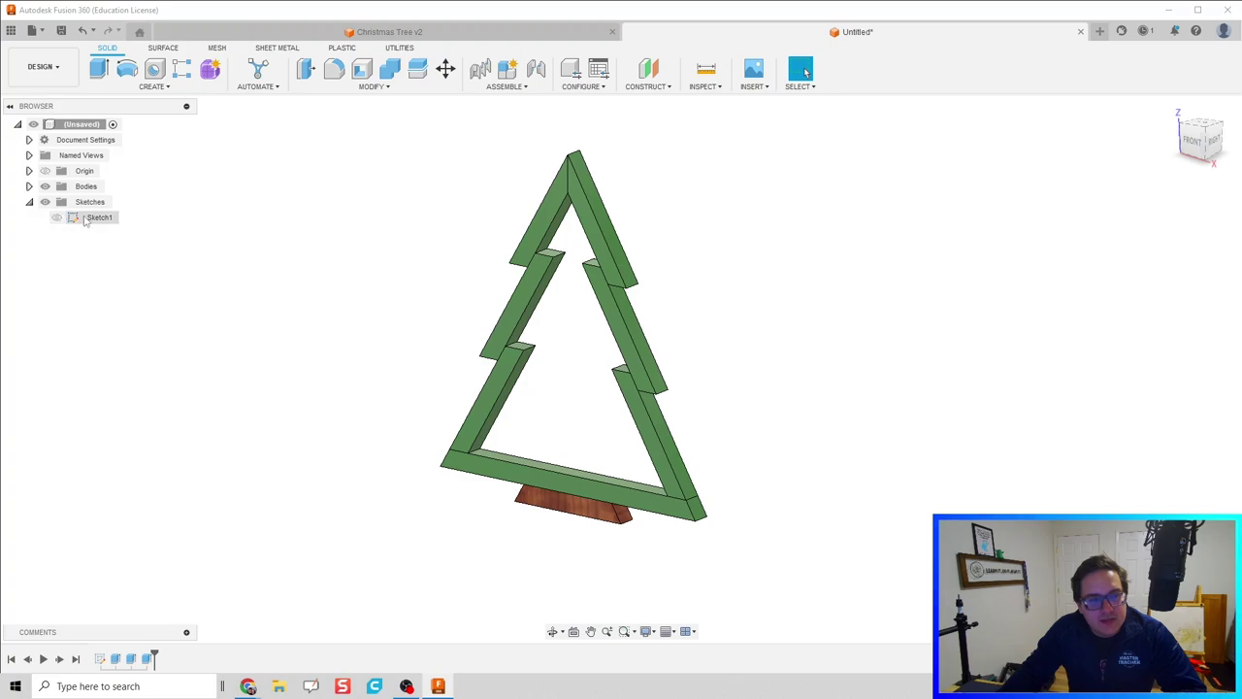
pyautogui.scroll(2, 554, 390)
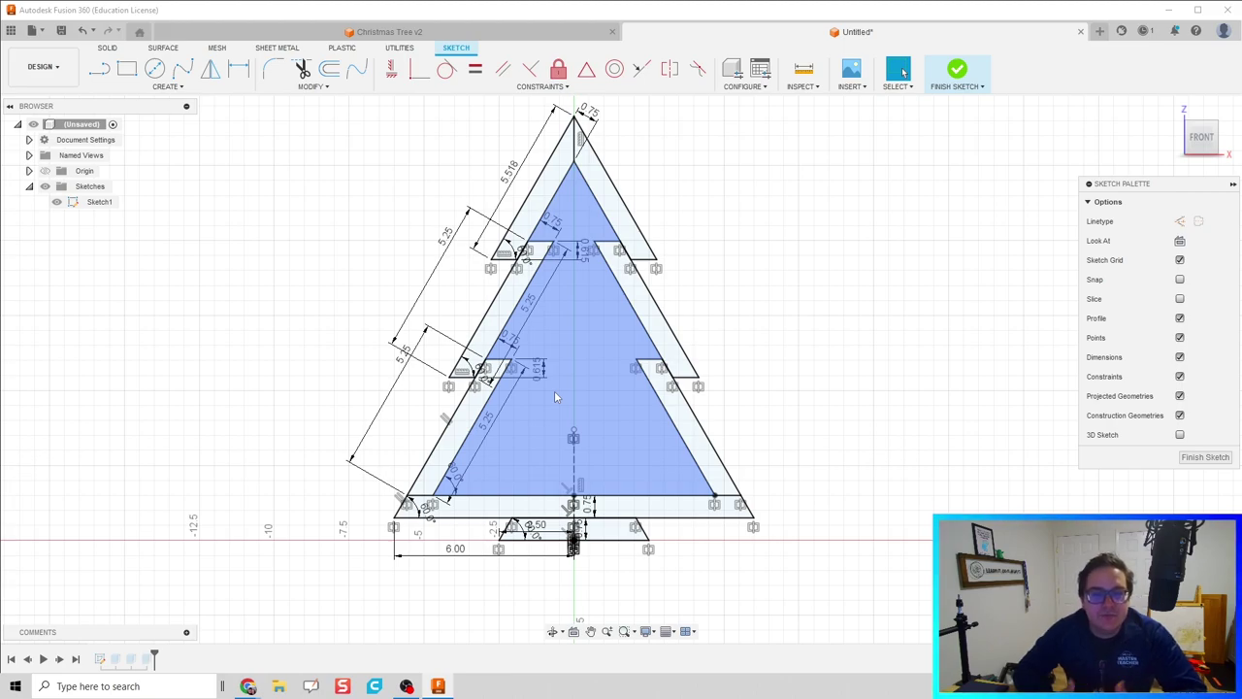
pyautogui.scroll(2, 544, 500)
pyautogui.scroll(-3, 543, 500)
pyautogui.scroll(3, 544, 500)
pyautogui.scroll(-2, 544, 500)
pyautogui.scroll(-2, 572, 448)
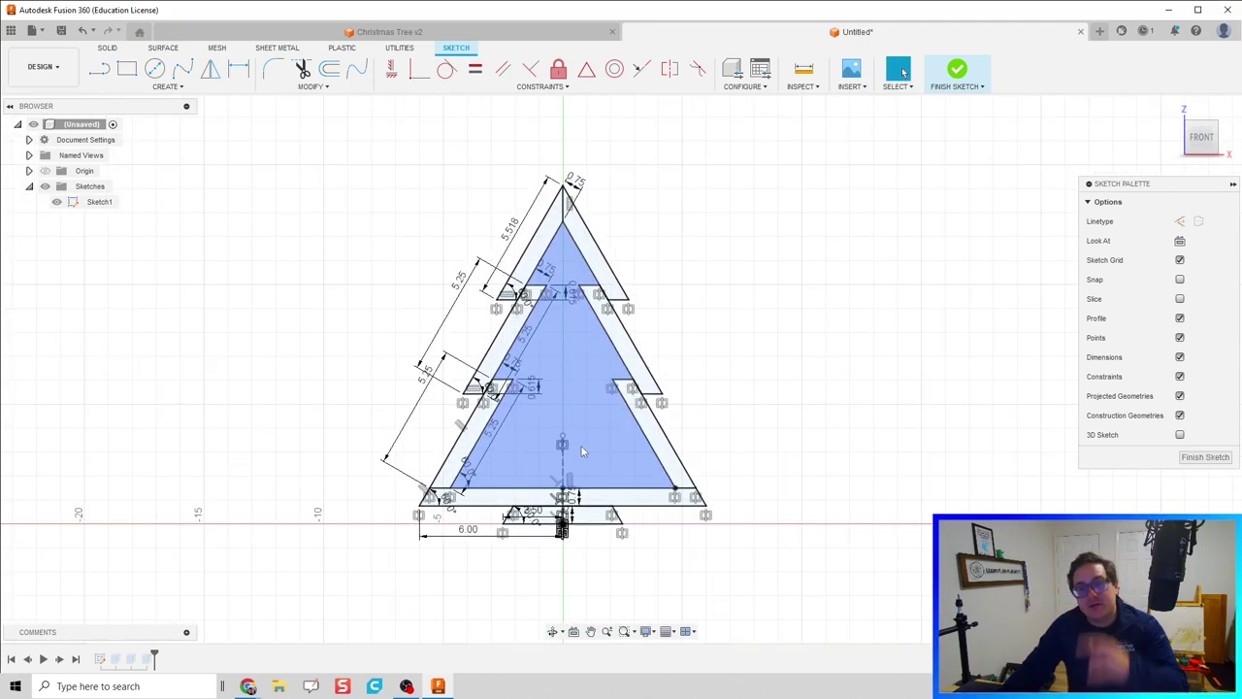